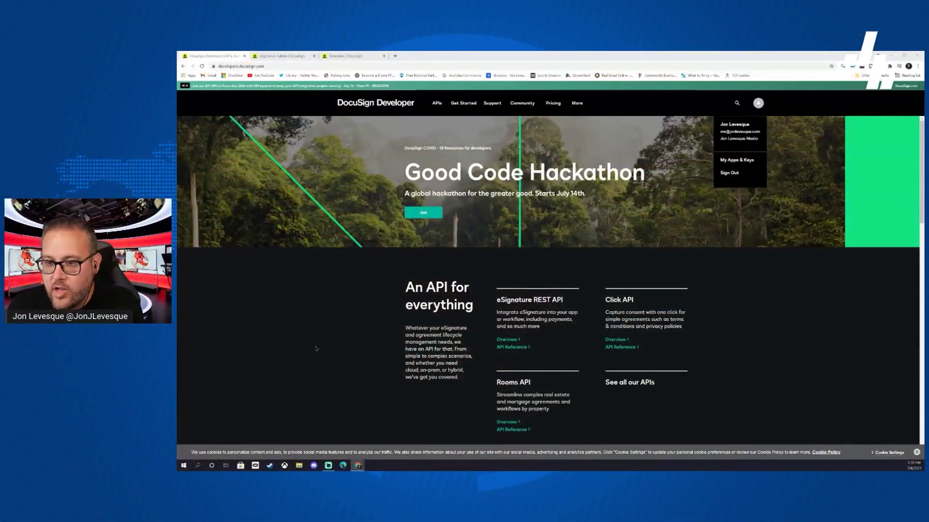
- Look over the Admin and Developers pages, then return to the empty My Templates page
{"action": "left_click", "coordinate": [283, 56]}
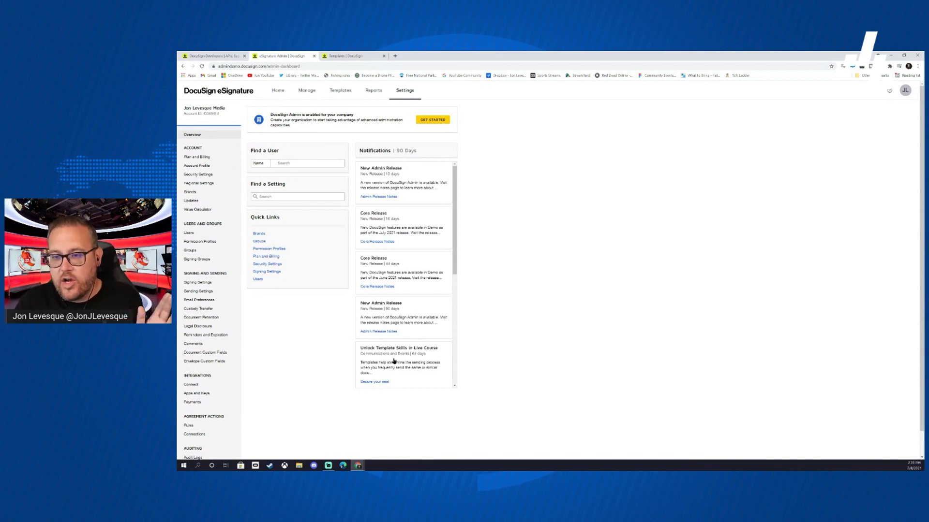
{"action": "left_click", "coordinate": [340, 57]}
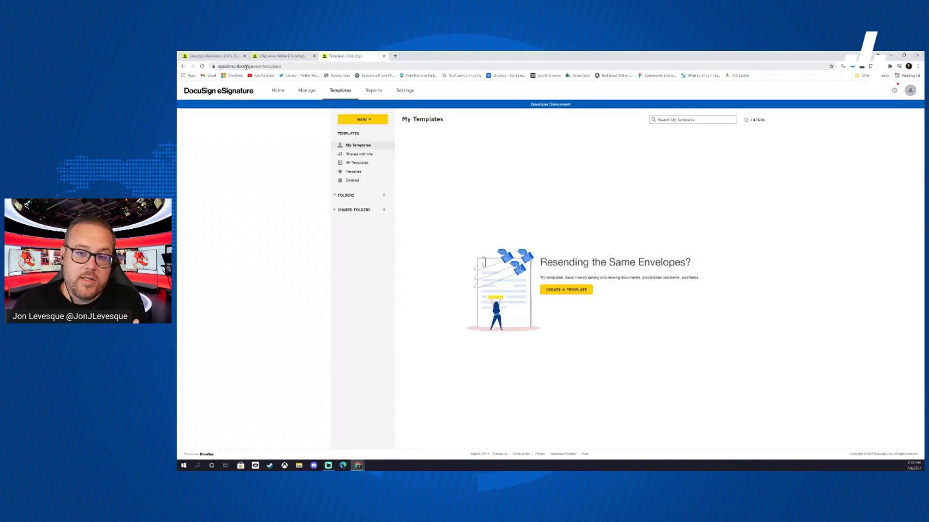
{"action": "left_click", "coordinate": [215, 56]}
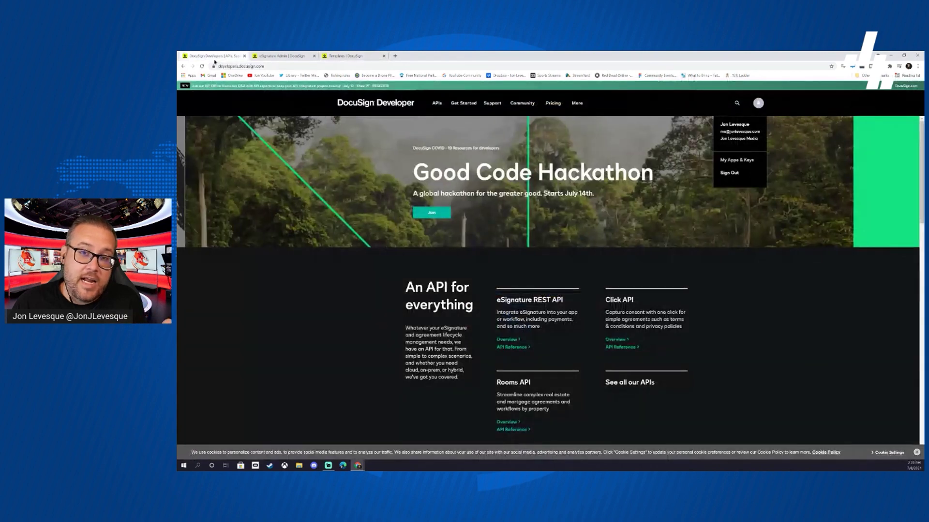
{"action": "left_click", "coordinate": [333, 57]}
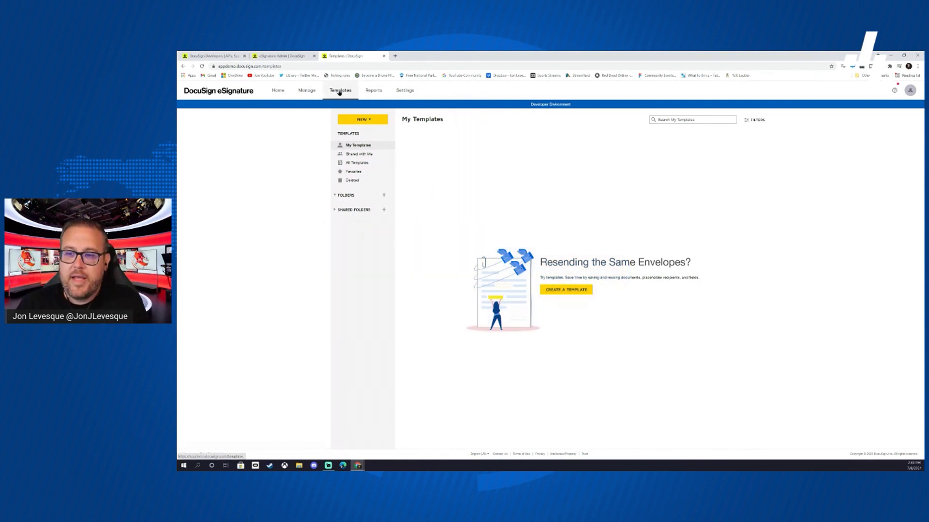
- Create a new template named 'Sample'
{"action": "left_click", "coordinate": [370, 120]}
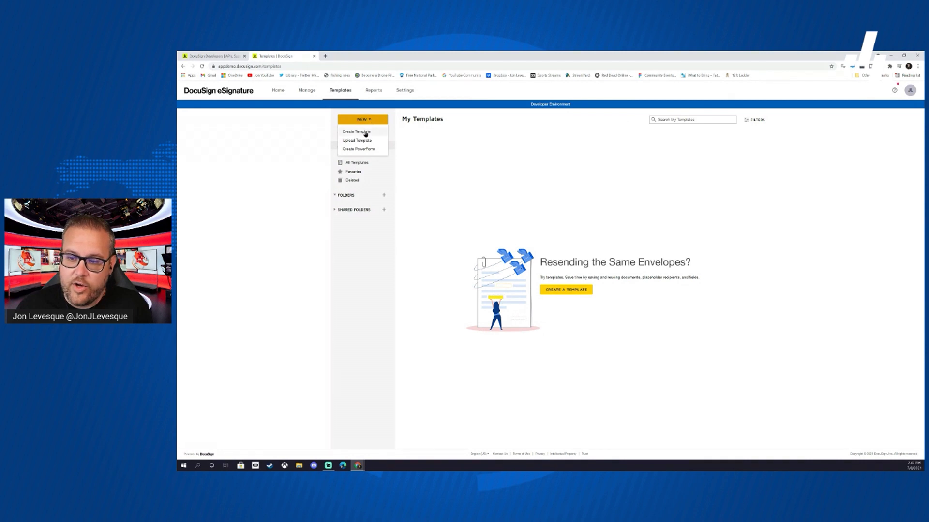
{"action": "left_click", "coordinate": [365, 134]}
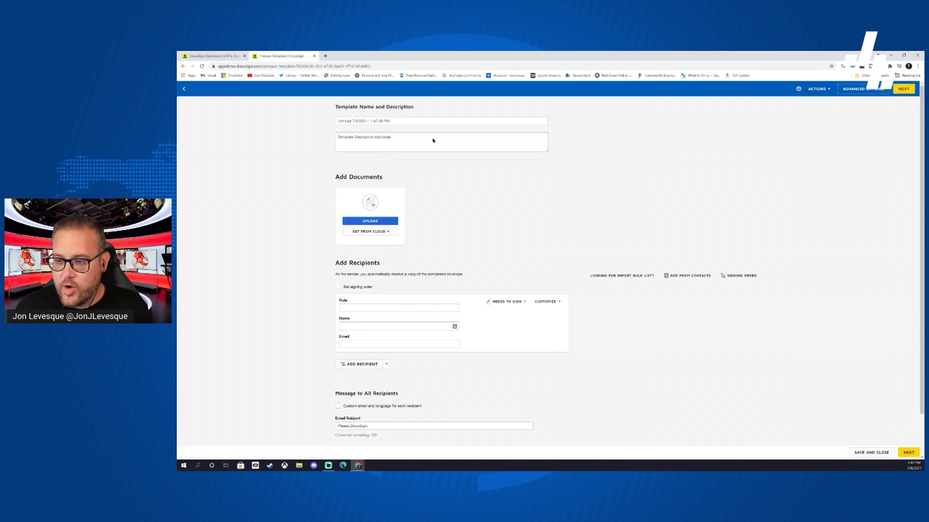
{"action": "left_click", "coordinate": [388, 121]}
{"action": "type", "text": "Sampl"}
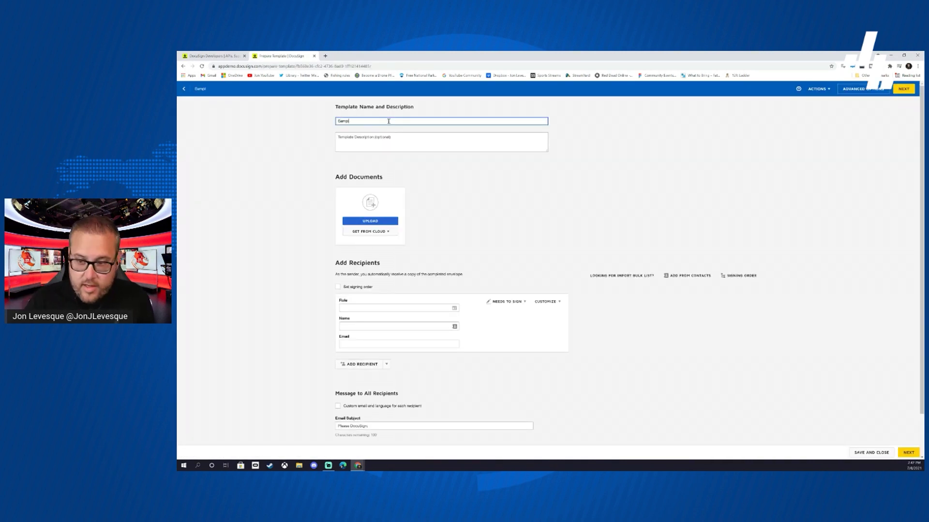
{"action": "type", "text": "e"}
- Upload Standard Video Production Contract.pdf as the template's document
{"action": "left_click", "coordinate": [382, 221]}
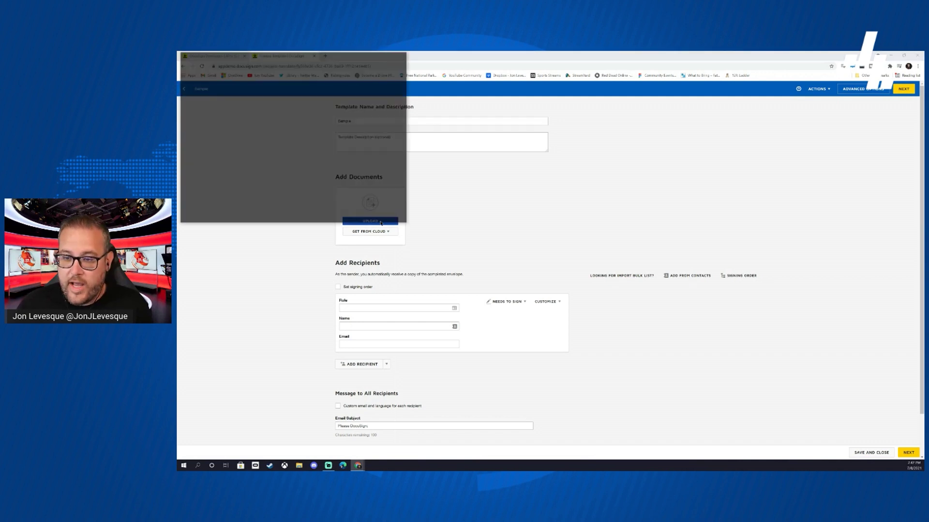
{"action": "scroll", "coordinate": [322, 180], "scroll_direction": "down", "scroll_amount": 1}
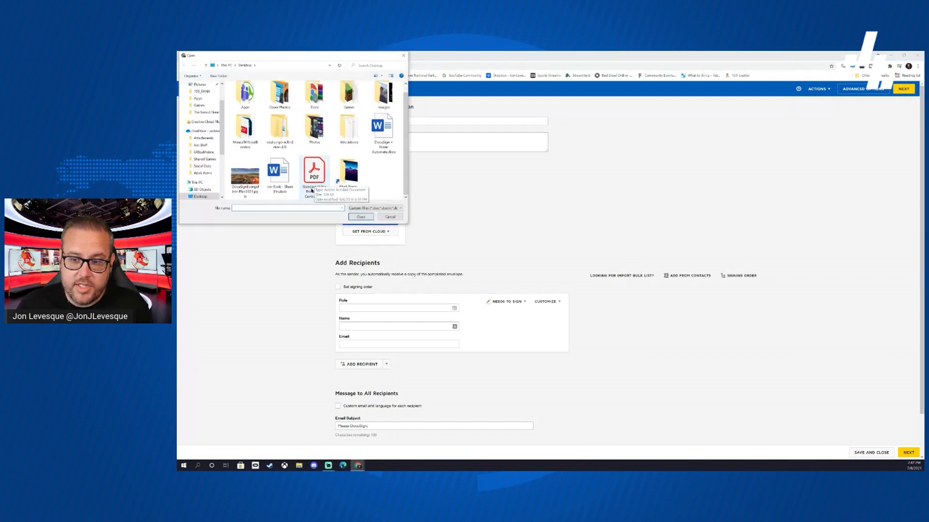
{"action": "double_click", "coordinate": [314, 180]}
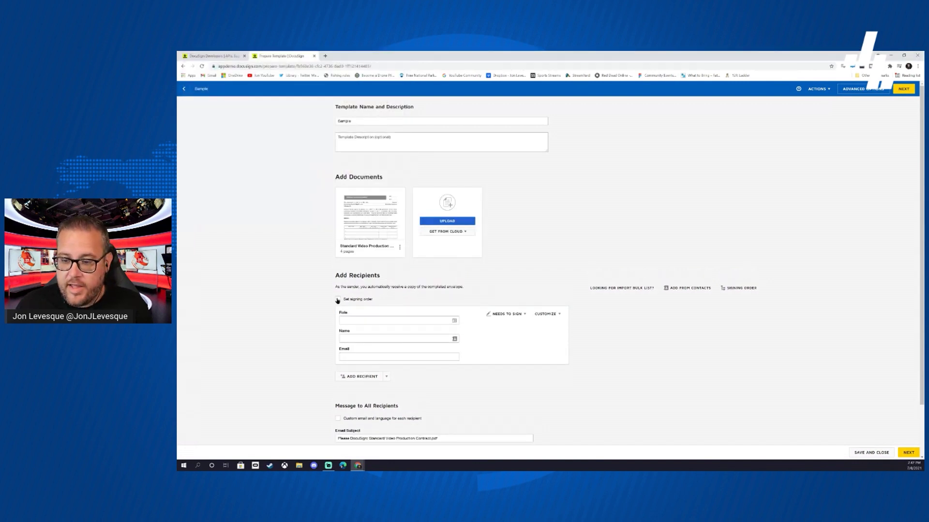
- Turn on signing order and add the sender, from saved contacts, as recipient 1
{"action": "left_click", "coordinate": [338, 300]}
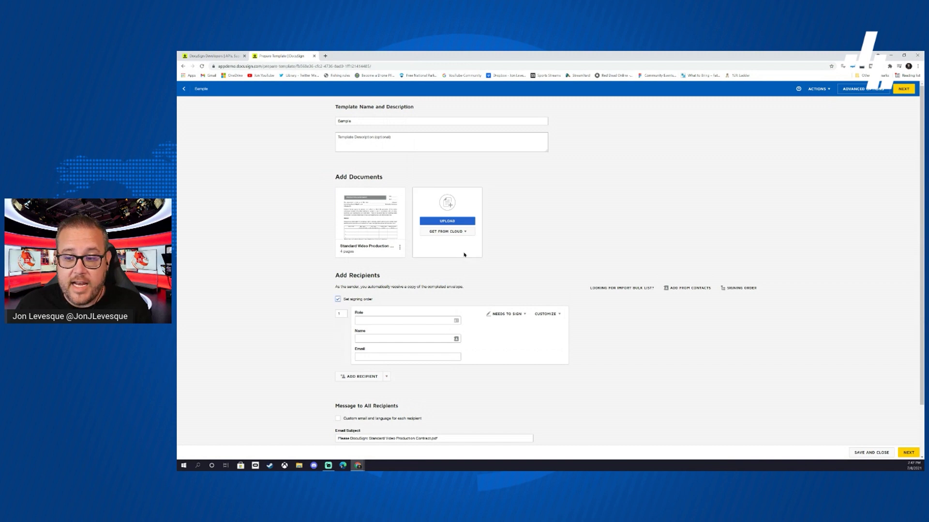
{"action": "scroll", "coordinate": [464, 255], "scroll_direction": "down", "scroll_amount": 2}
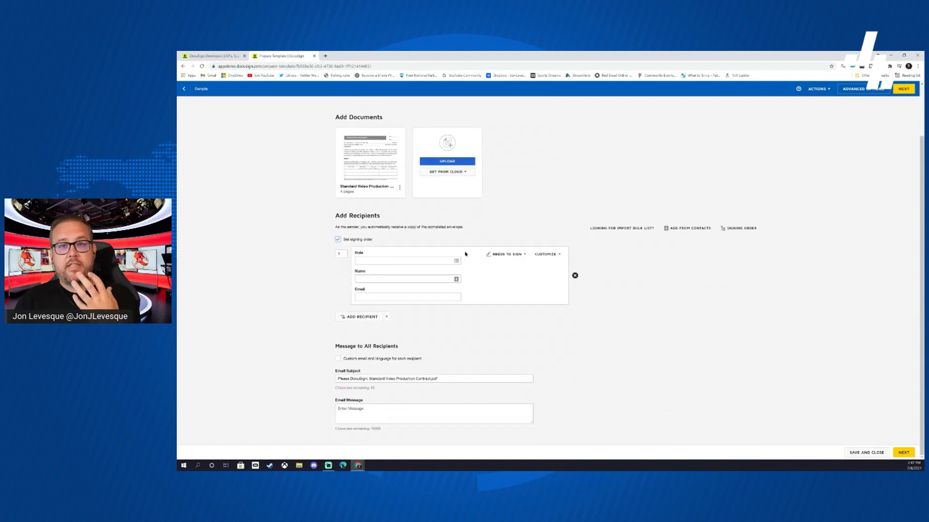
{"action": "left_click", "coordinate": [393, 278]}
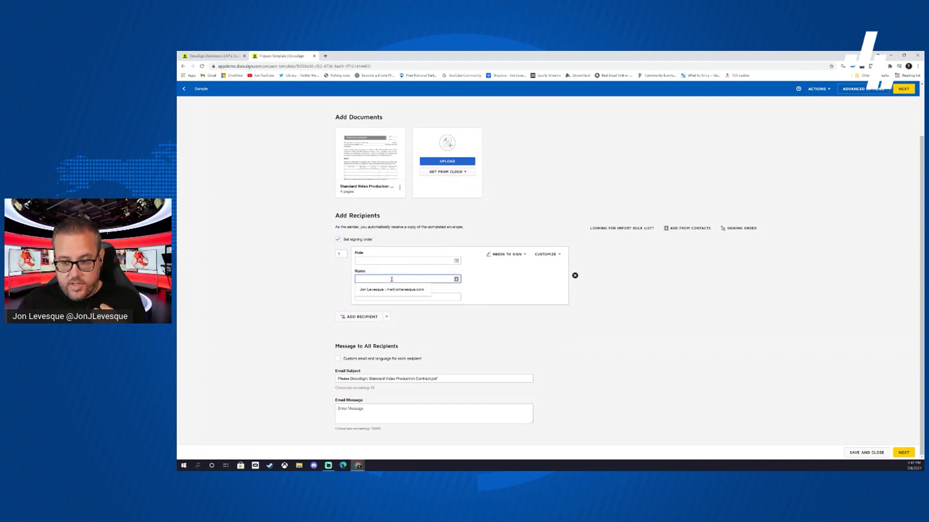
{"action": "type", "text": "Jon"}
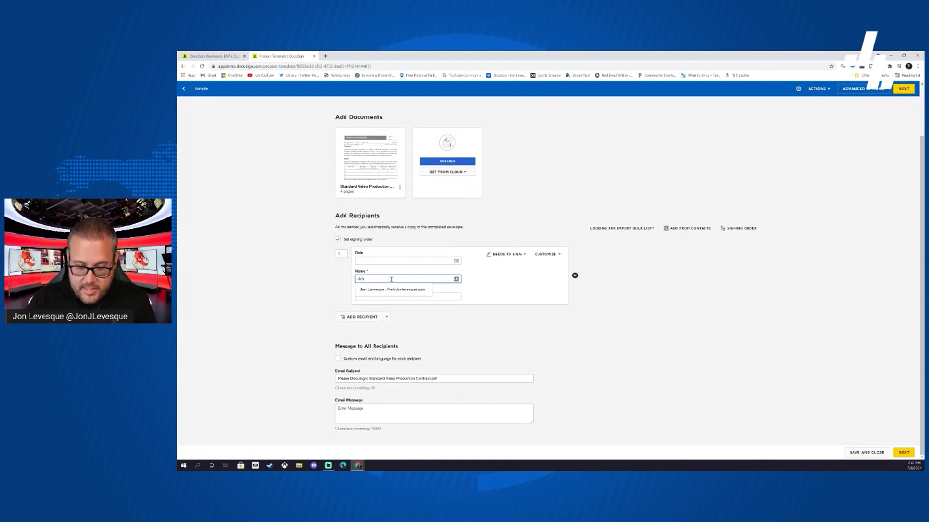
{"action": "type", "text": " Levesque"}
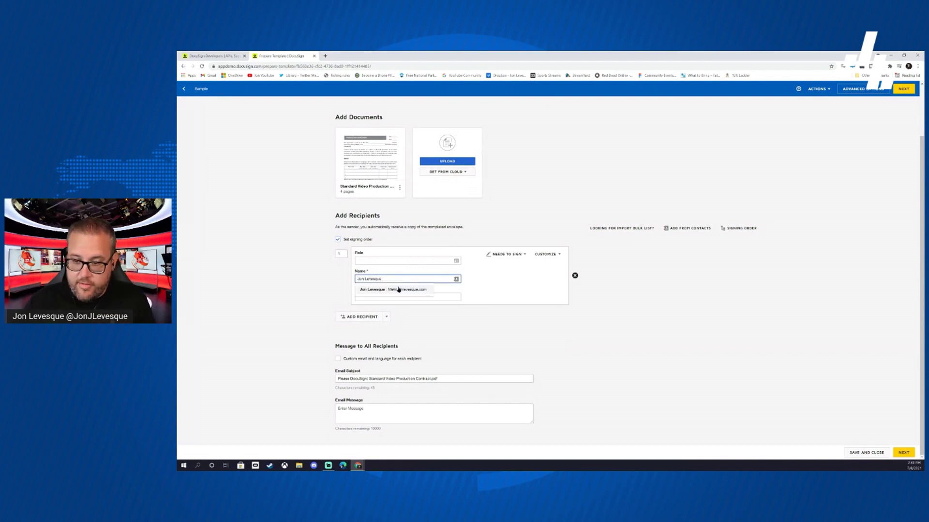
{"action": "left_click", "coordinate": [398, 291]}
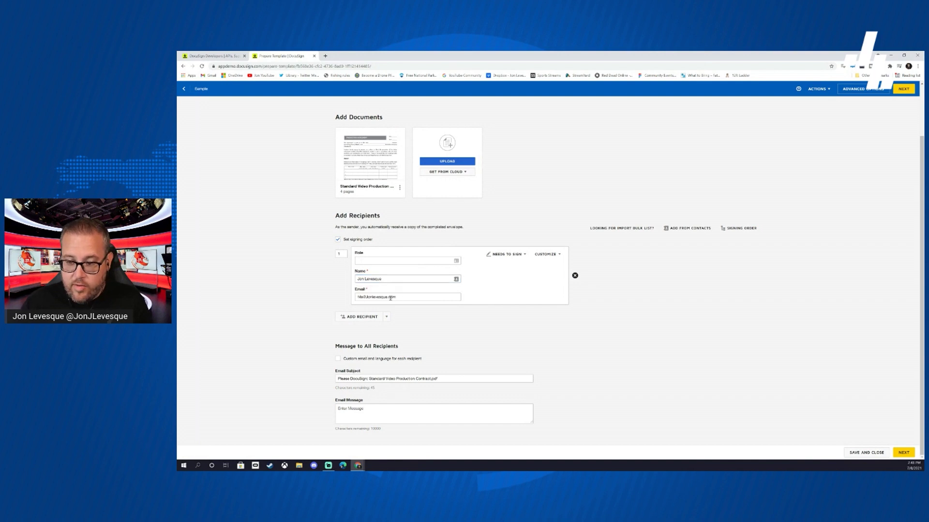
- Add a second recipient with the role 'Customer'
{"action": "left_click", "coordinate": [361, 317]}
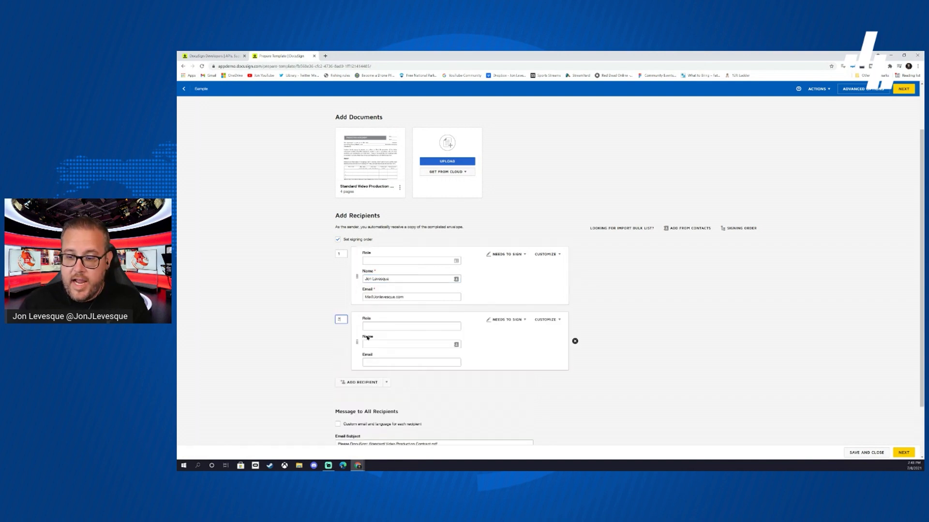
{"action": "left_click", "coordinate": [374, 327]}
{"action": "type", "text": "Cust"}
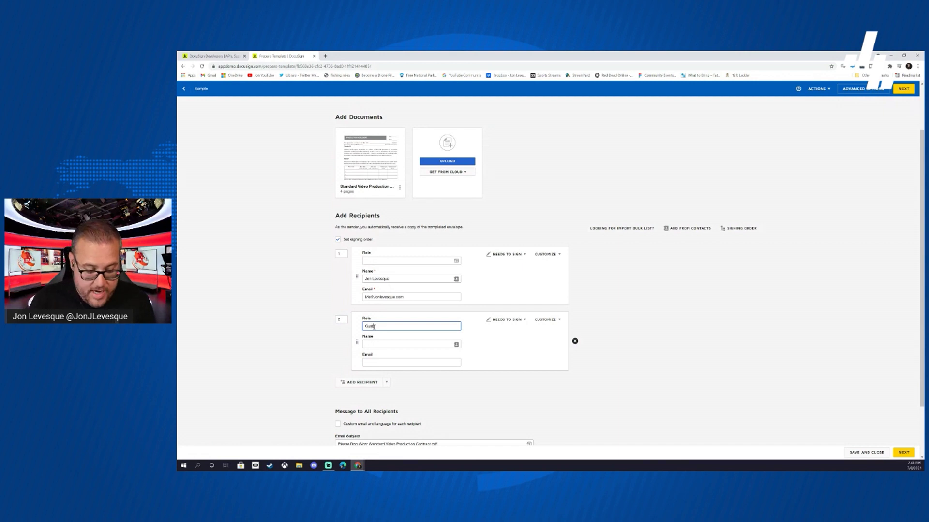
{"action": "type", "text": "omer"}
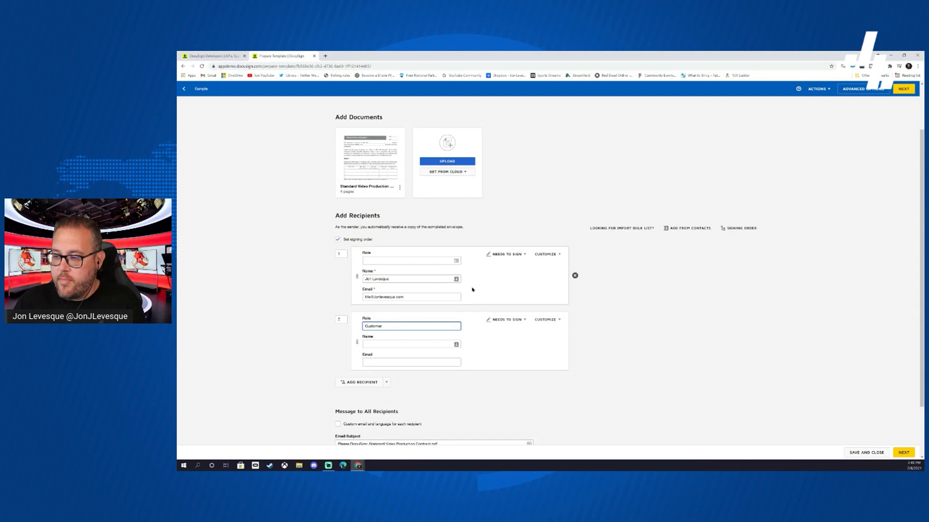
{"action": "scroll", "coordinate": [472, 289], "scroll_direction": "down", "scroll_amount": 2}
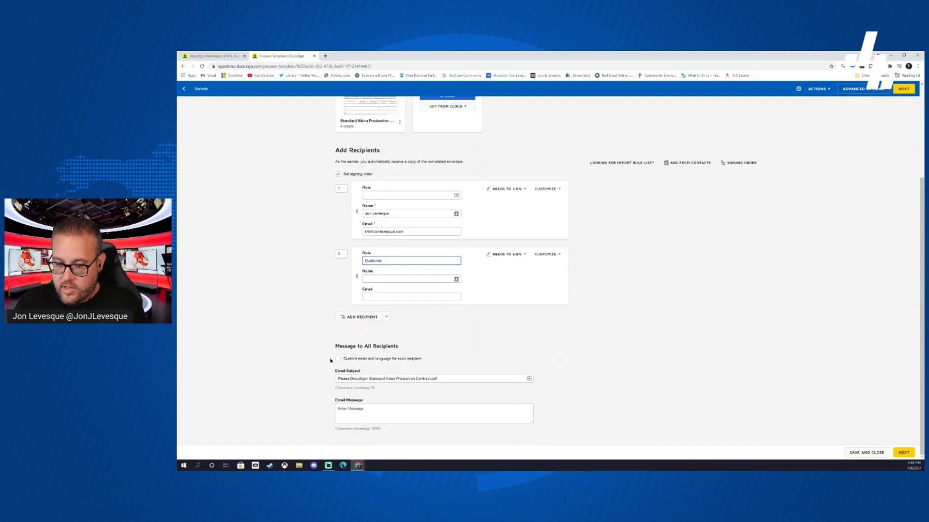
- Enable per-recipient emails and start the sender's email subject with 'Sign -'
{"action": "left_click", "coordinate": [338, 359]}
{"action": "scroll", "coordinate": [481, 329], "scroll_direction": "down", "scroll_amount": 5}
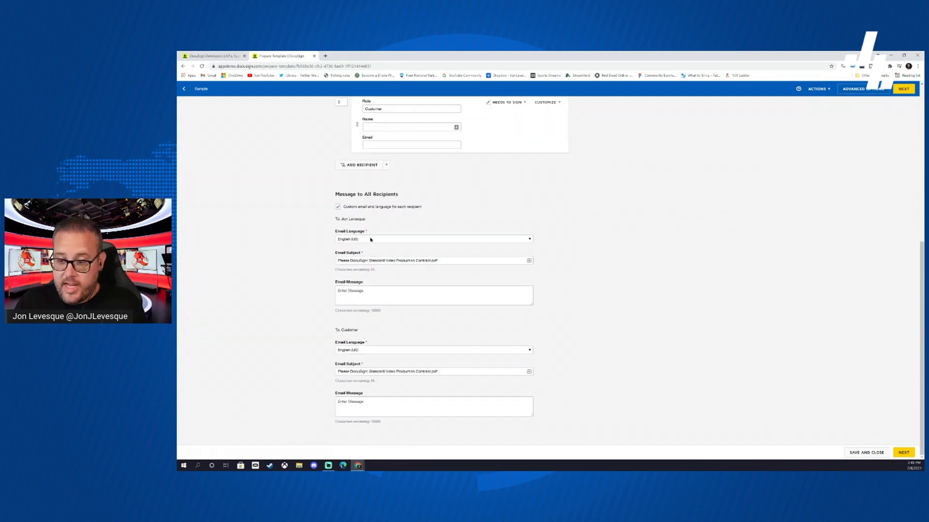
{"action": "left_click_drag", "start_coordinate": [441, 260], "coordinate": [370, 260]}
{"action": "type", "text": "Sign"}
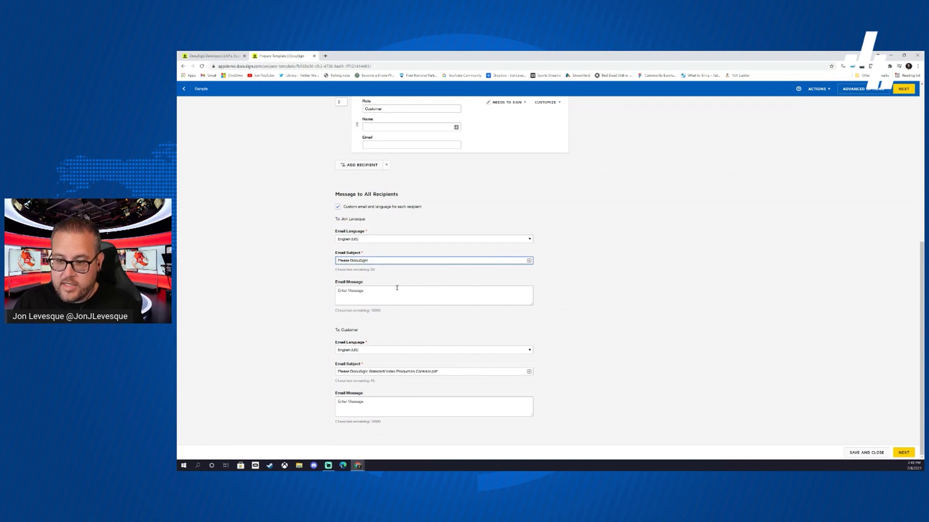
{"action": "type", "text": " -"}
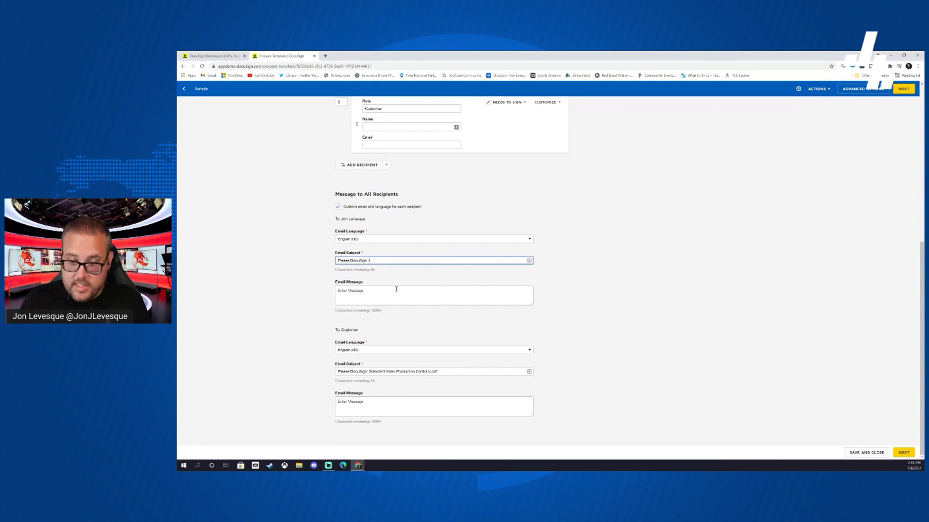
- Insert the Customer name and email placeholders into the subject and write 'New Customer - Please complete the details'
{"action": "left_click", "coordinate": [529, 261]}
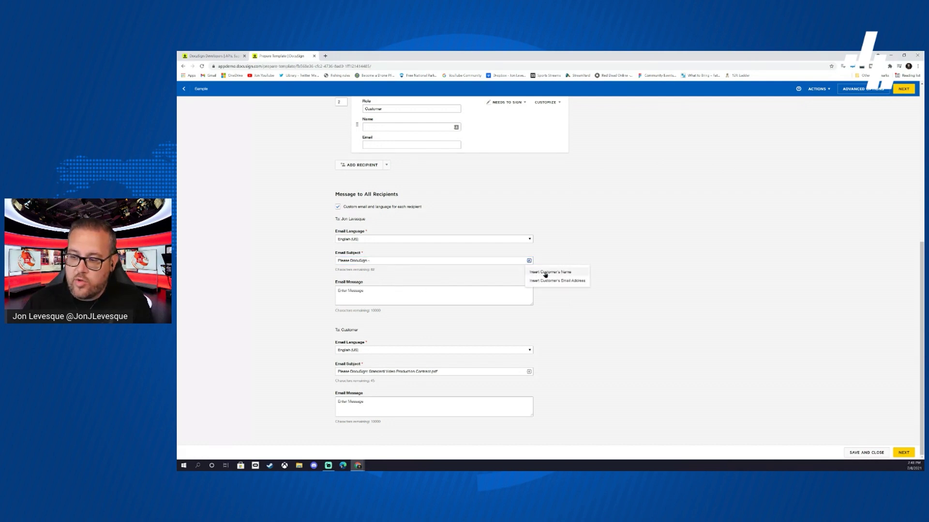
{"action": "left_click", "coordinate": [546, 273]}
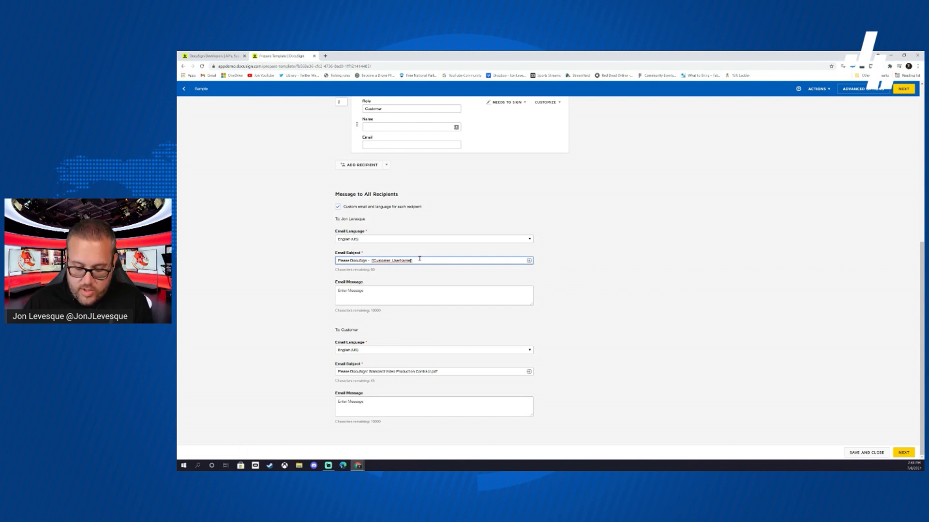
{"action": "left_click", "coordinate": [529, 261]}
{"action": "left_click", "coordinate": [547, 282]}
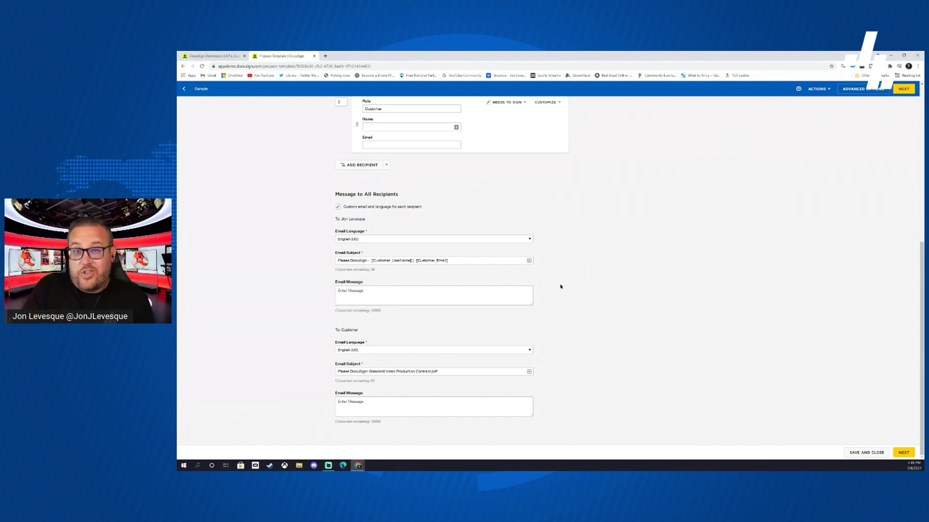
{"action": "left_click", "coordinate": [414, 291]}
{"action": "type", "text": "N"}
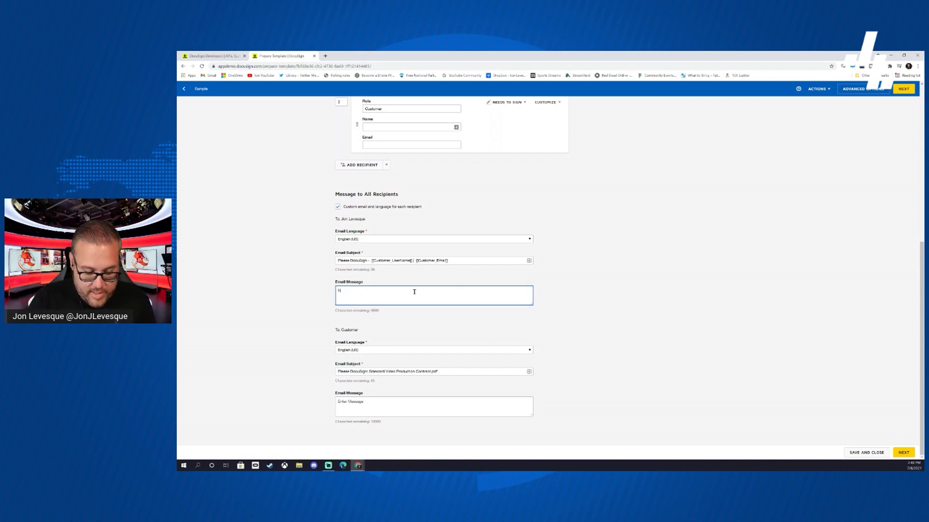
{"action": "type", "text": "ew Customer"}
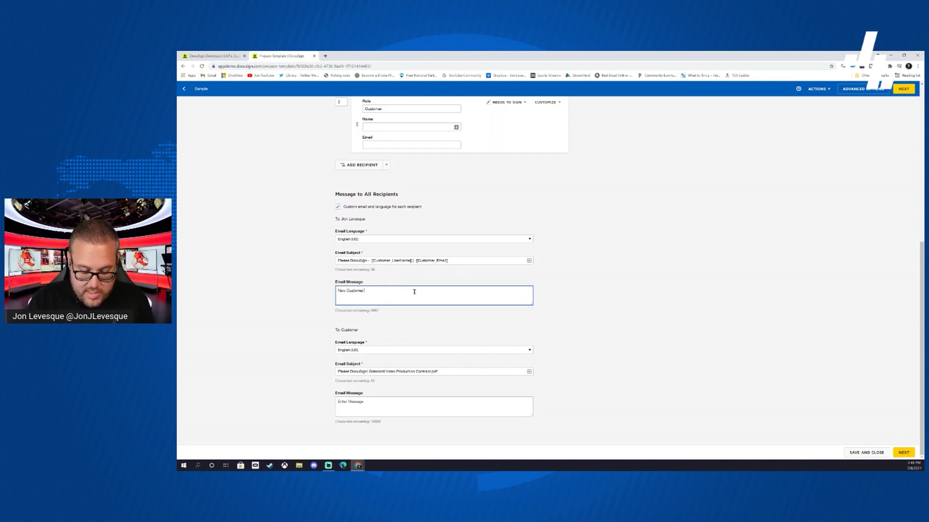
{"action": "type", "text": " - Please co"}
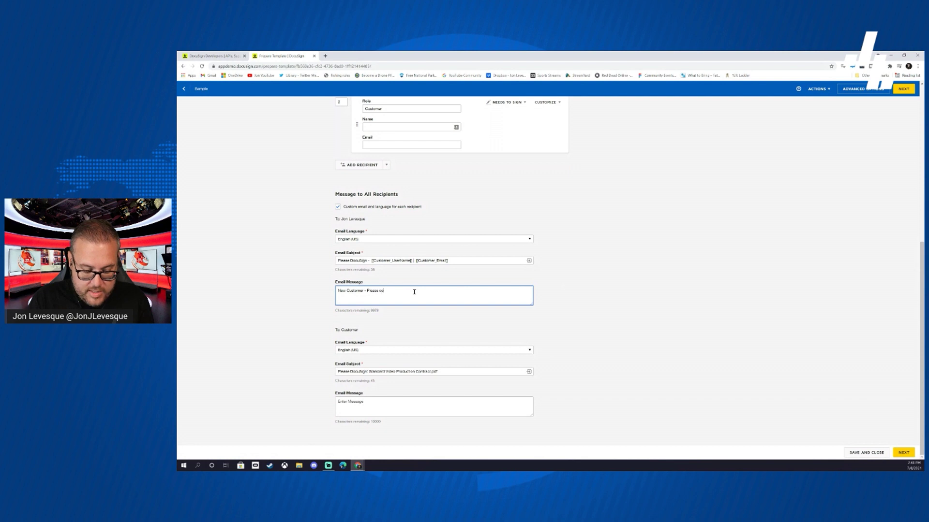
{"action": "type", "text": "mplete the details"}
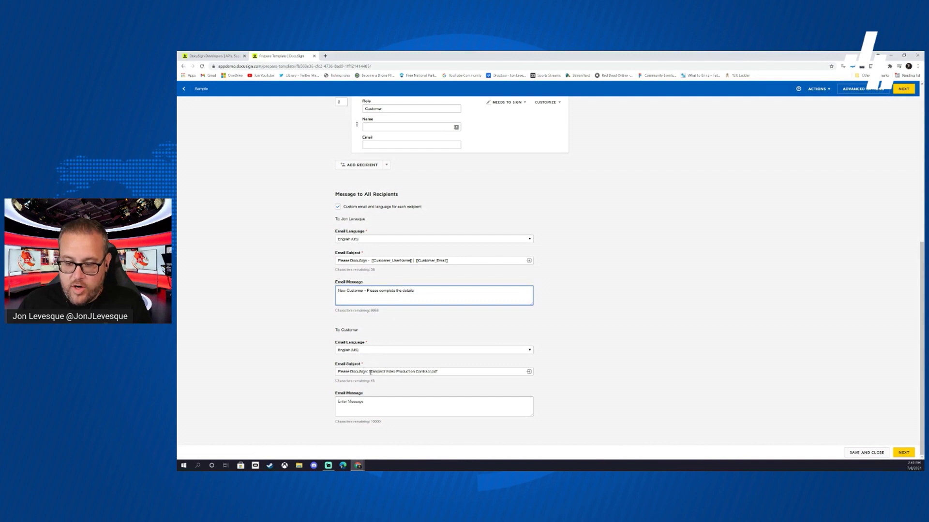
- Remove 'Standard' from the customer's email subject and add the sender's media company name
{"action": "left_click_drag", "start_coordinate": [369, 372], "coordinate": [385, 371]}
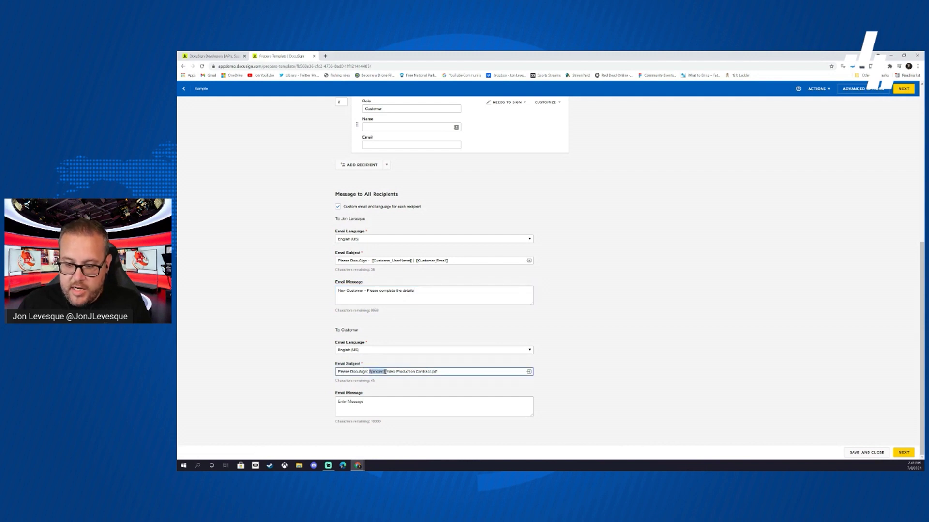
{"action": "key", "text": "BackSpace"}
{"action": "key", "text": "BackSpace"}
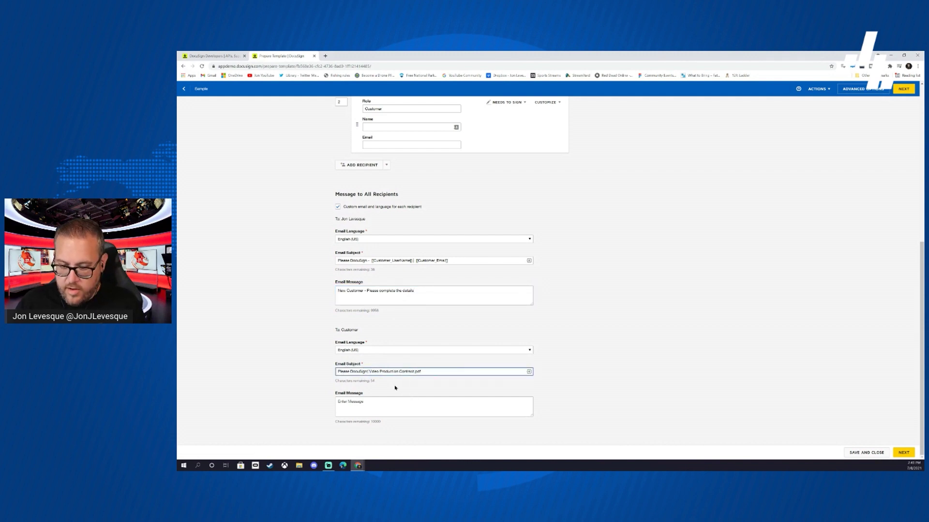
{"action": "key", "text": "BackSpace"}
{"action": "key", "text": "BackSpace"}
{"action": "key", "text": "BackSpace"}
{"action": "key", "text": "BackSpace"}
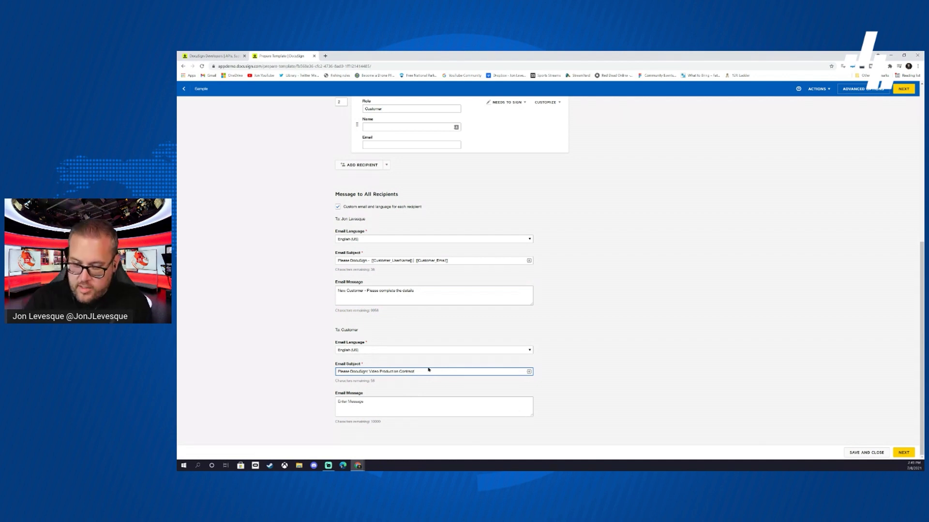
{"action": "type", "text": "with Jon"}
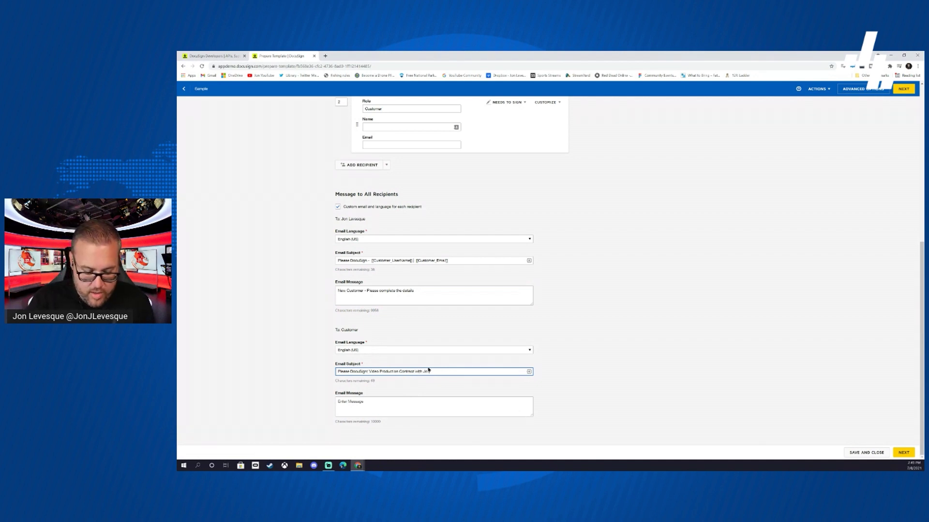
{"action": "type", "text": " Levesque Ma"}
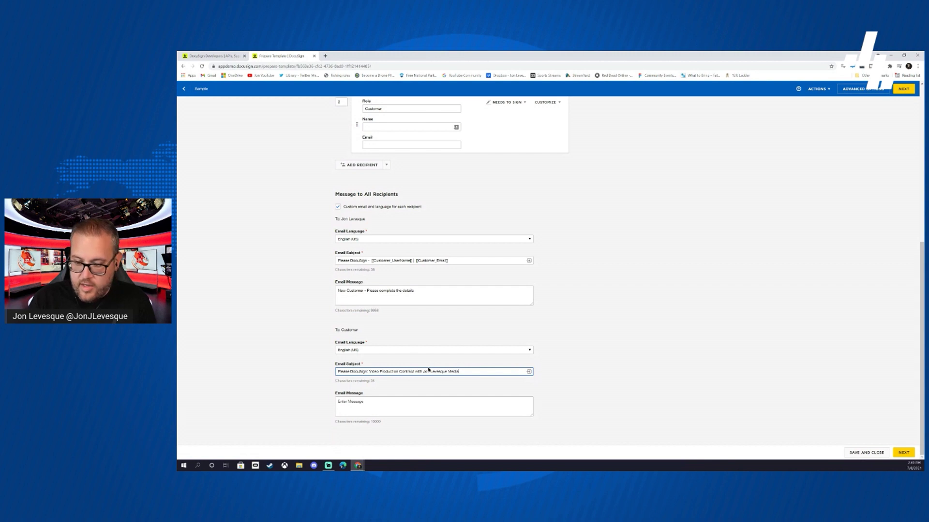
{"action": "left_click", "coordinate": [528, 372]}
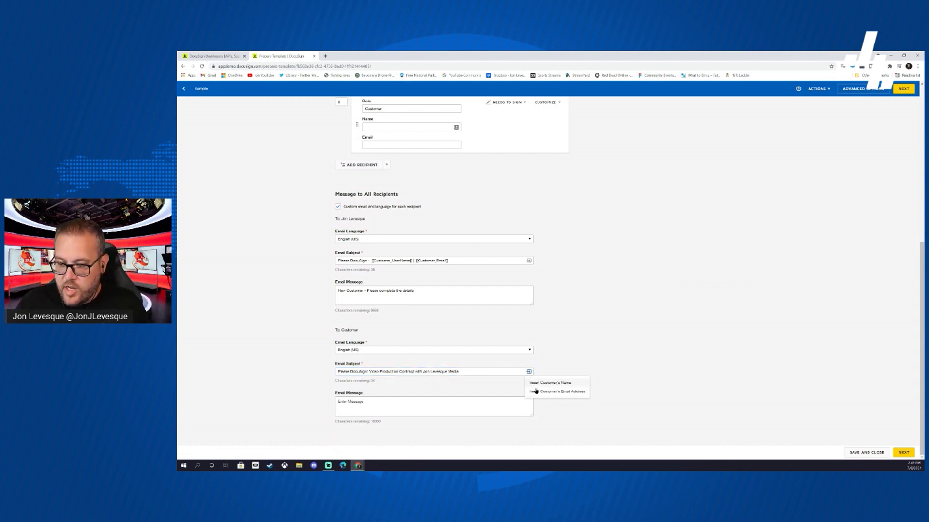
{"action": "left_click", "coordinate": [574, 353]}
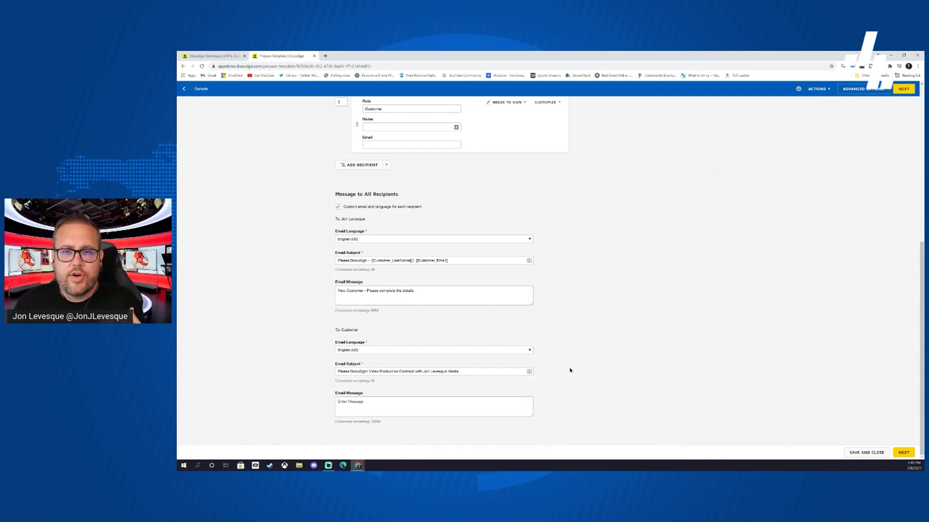
- Write the customer's email message 'Please review and sign at your convenience'
{"action": "left_click", "coordinate": [399, 403]}
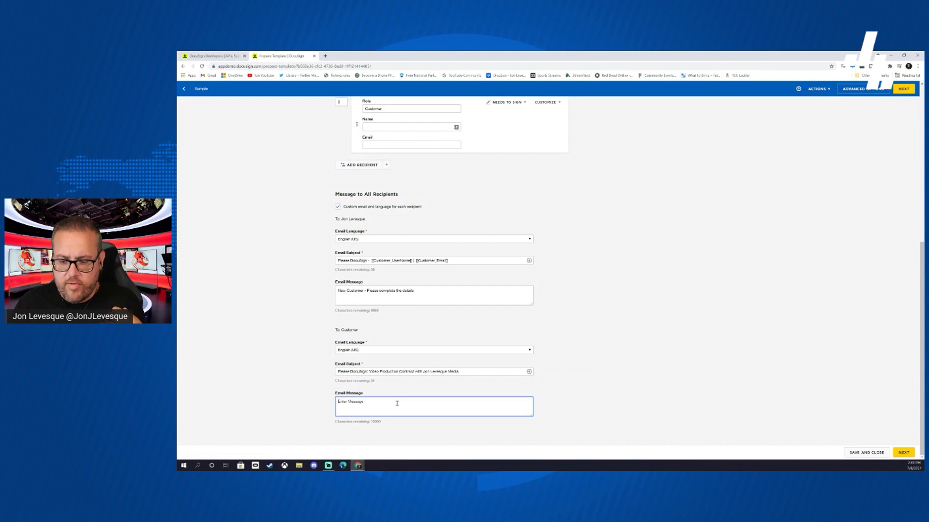
{"action": "type", "text": "Ple"}
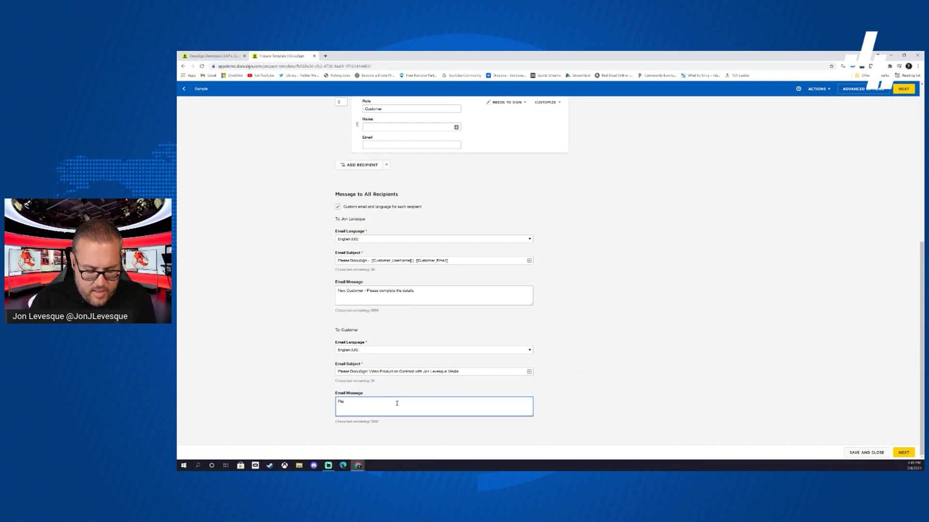
{"action": "type", "text": "ase review "}
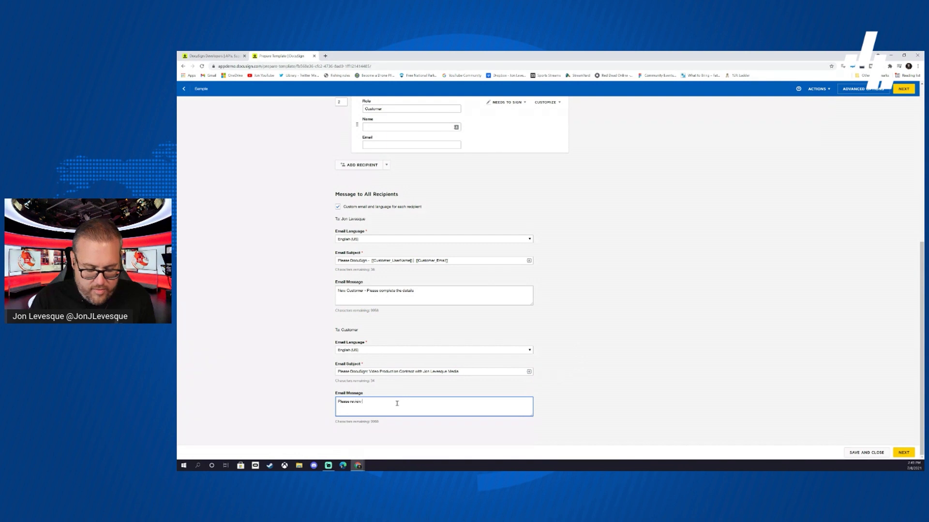
{"action": "type", "text": "and sign at yo"}
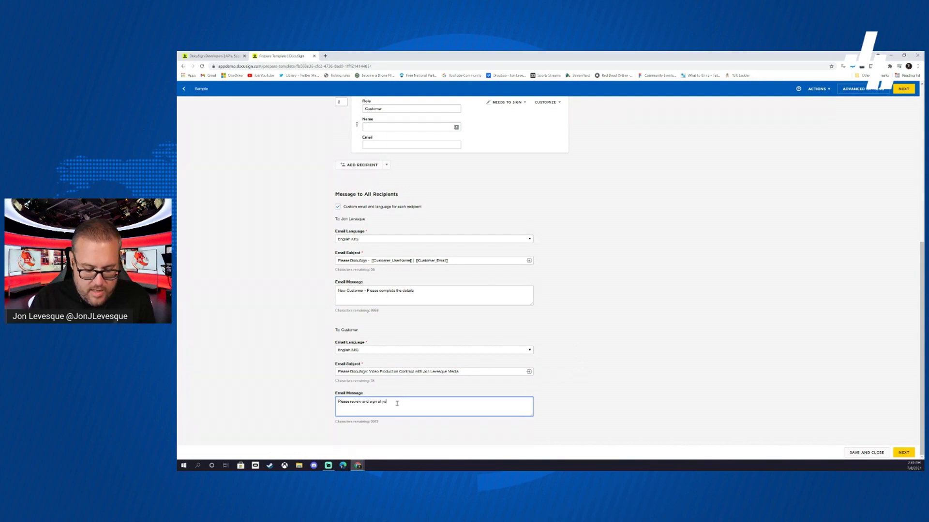
{"action": "type", "text": "ur conve"}
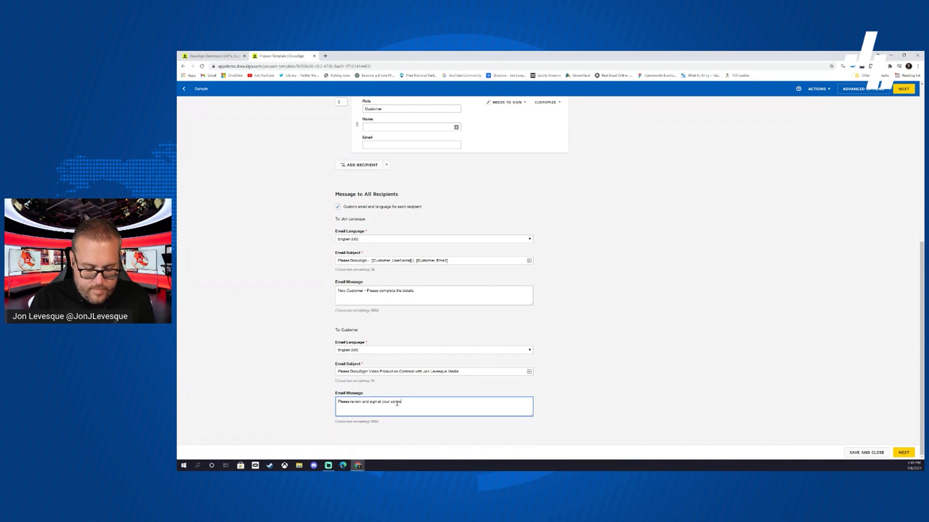
{"action": "type", "text": "nience"}
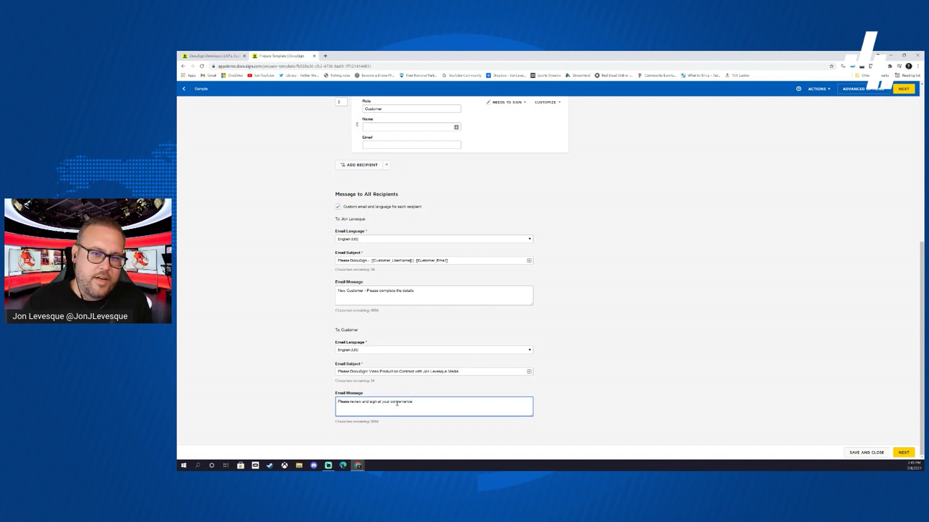
{"action": "scroll", "coordinate": [599, 330], "scroll_direction": "up", "scroll_amount": 2}
- Review the template's Advanced Options from the Actions menu
{"action": "scroll", "coordinate": [599, 331], "scroll_direction": "up", "scroll_amount": 4}
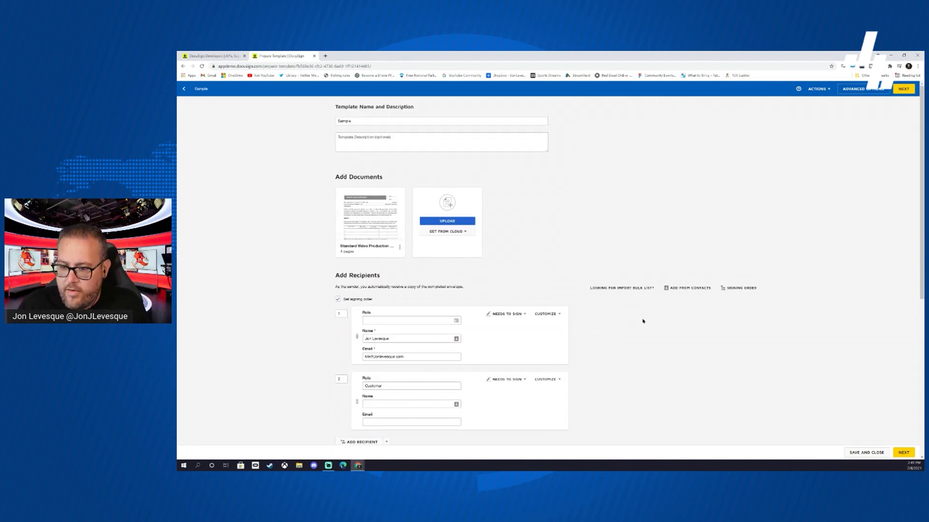
{"action": "scroll", "coordinate": [641, 321], "scroll_direction": "down", "scroll_amount": 6}
{"action": "scroll", "coordinate": [640, 321], "scroll_direction": "up", "scroll_amount": 5}
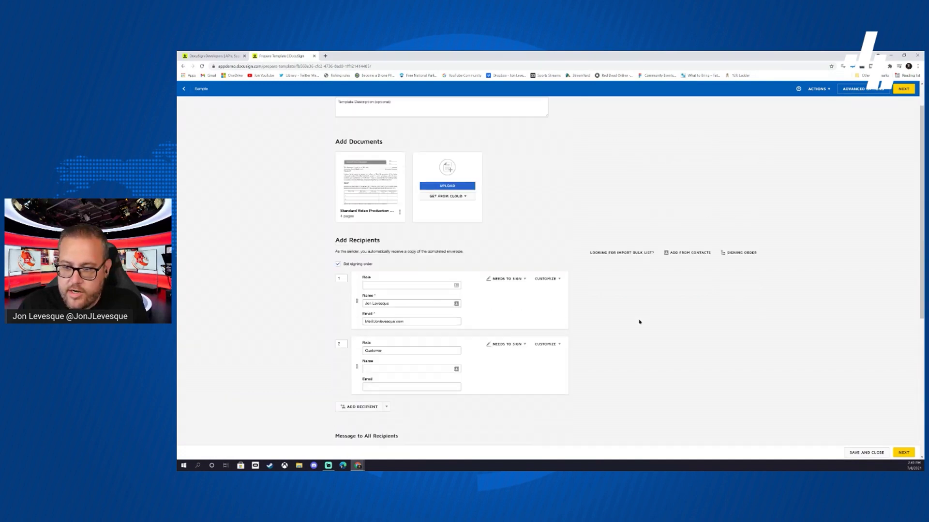
{"action": "scroll", "coordinate": [639, 322], "scroll_direction": "up", "scroll_amount": 1}
{"action": "left_click", "coordinate": [824, 90]}
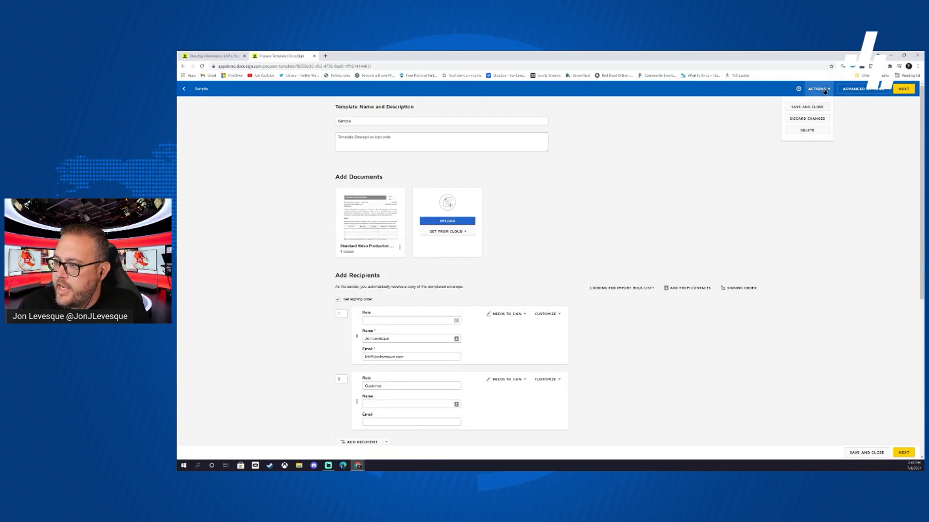
{"action": "left_click", "coordinate": [863, 89]}
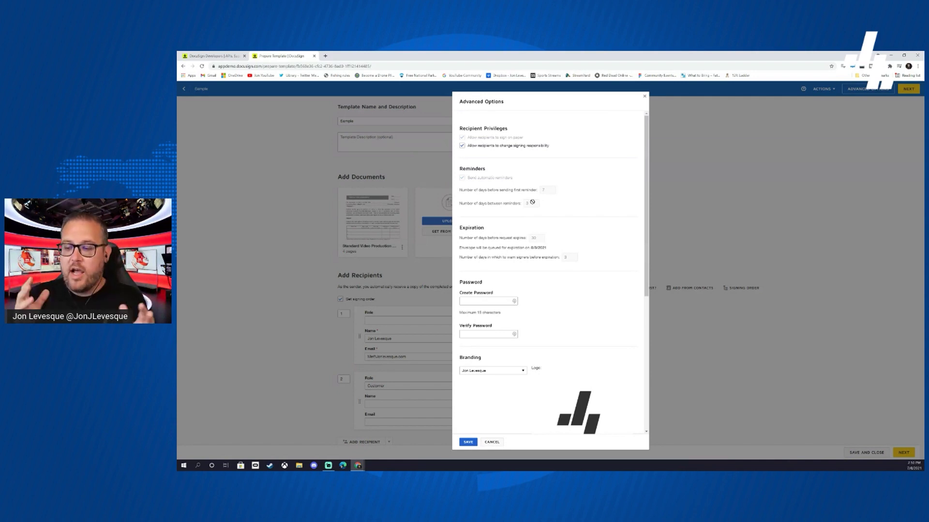
{"action": "scroll", "coordinate": [607, 205], "scroll_direction": "down", "scroll_amount": 4}
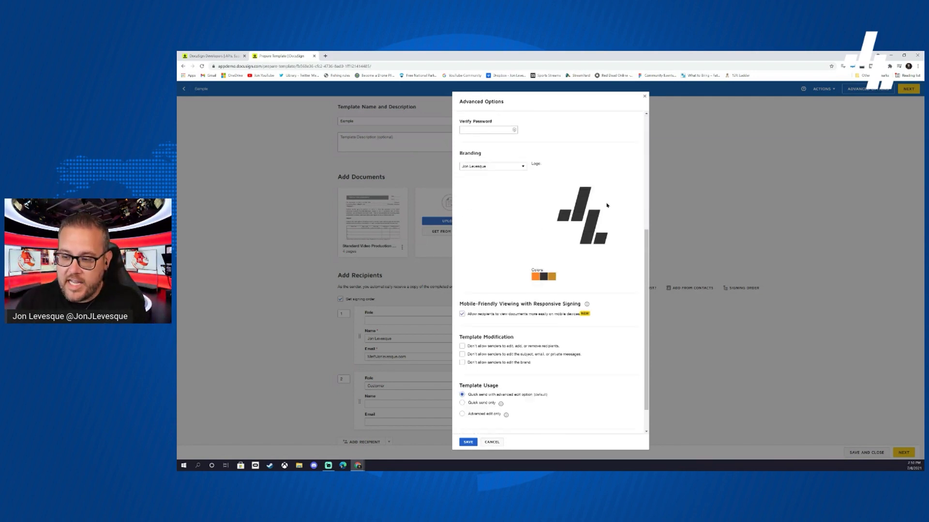
{"action": "scroll", "coordinate": [607, 206], "scroll_direction": "down", "scroll_amount": 1}
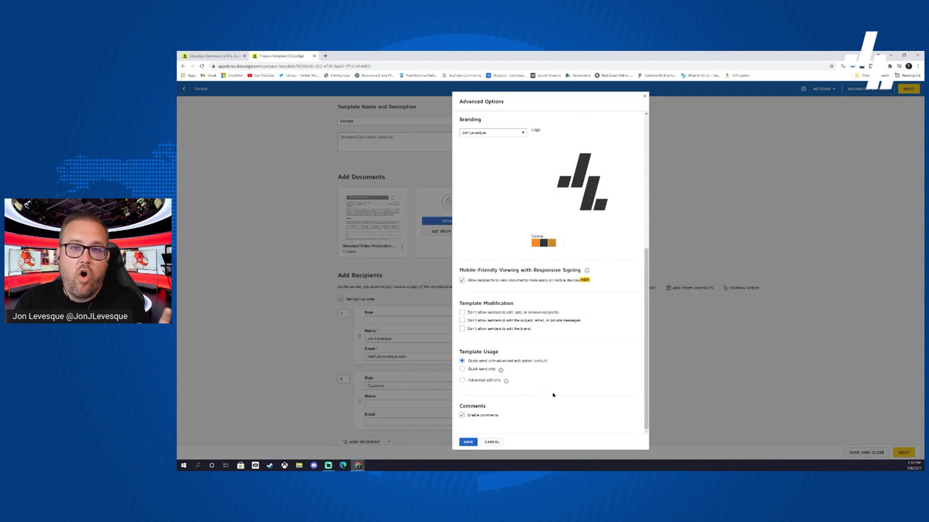
- Cancel Advanced Options unchanged and proceed to placing fields on the Production Agreement
{"action": "left_click", "coordinate": [499, 444]}
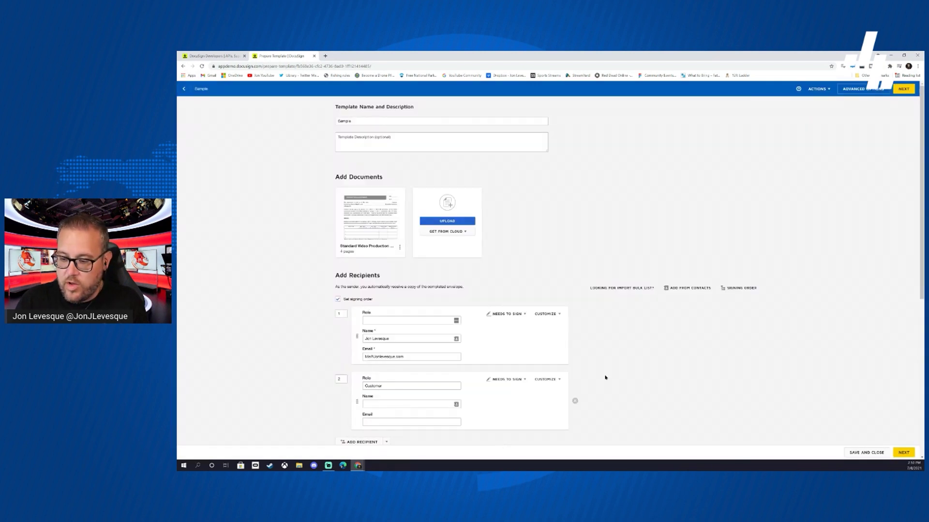
{"action": "scroll", "coordinate": [605, 377], "scroll_direction": "down", "scroll_amount": 5}
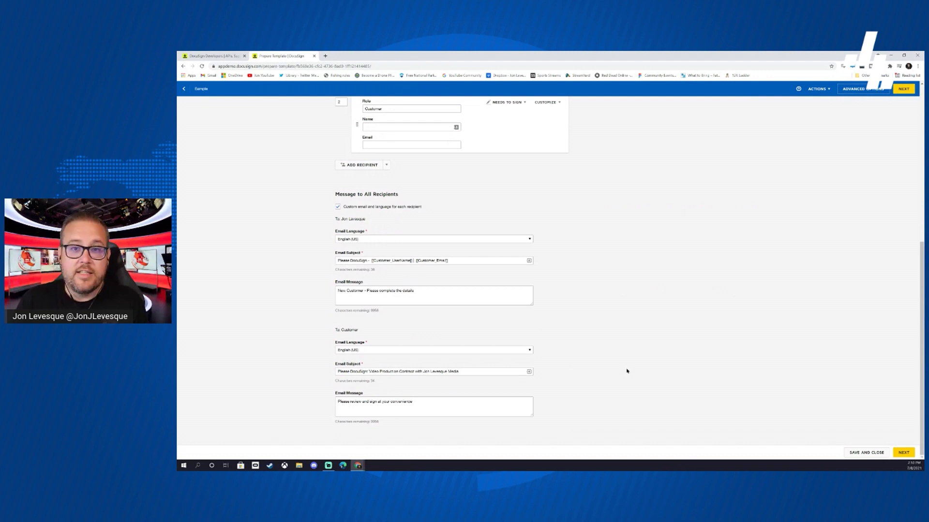
{"action": "left_click", "coordinate": [903, 453]}
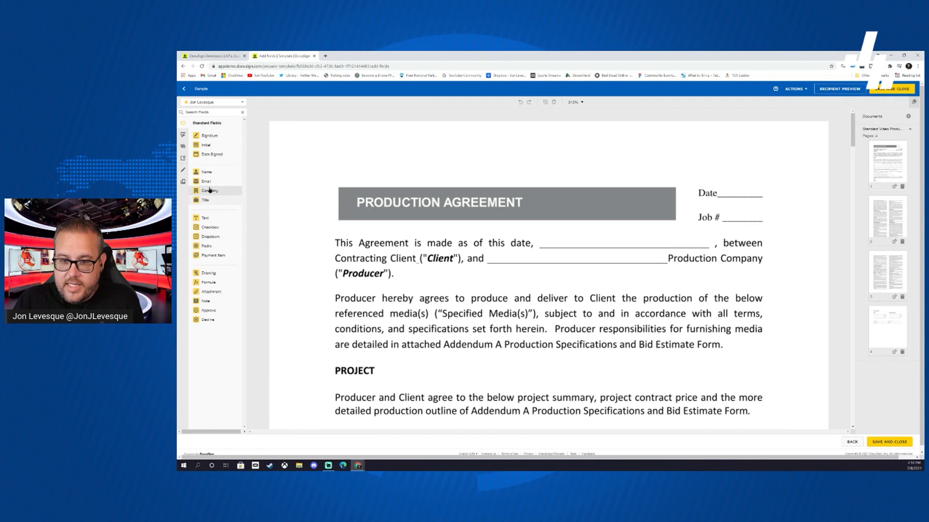
- Place a Date Signed field beside Date and a sender-assigned text field on the Client blank
{"action": "left_click_drag", "start_coordinate": [207, 155], "coordinate": [719, 187]}
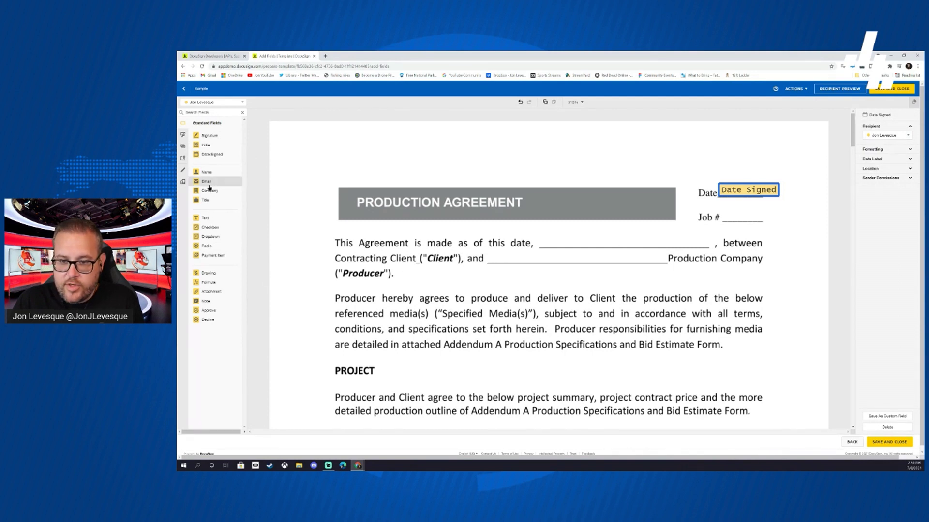
{"action": "left_click", "coordinate": [209, 136]}
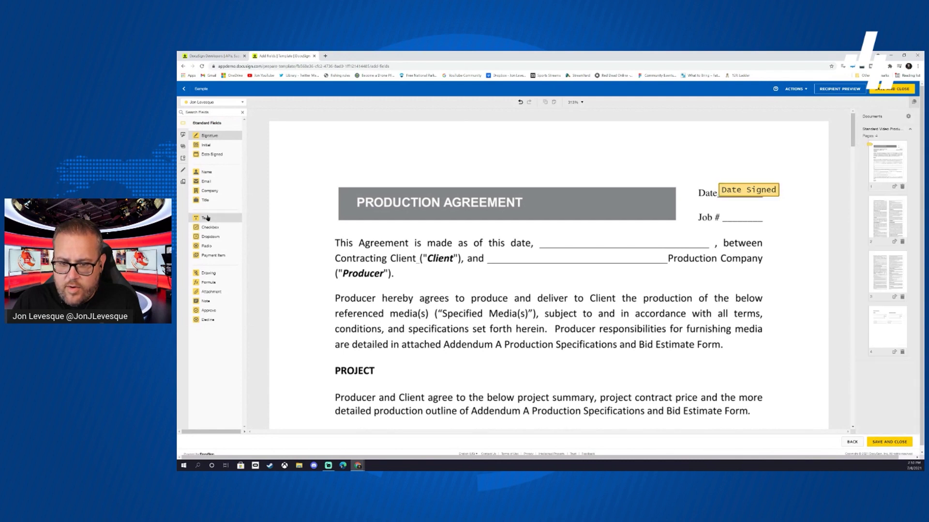
{"action": "left_click_drag", "start_coordinate": [207, 217], "coordinate": [503, 253]}
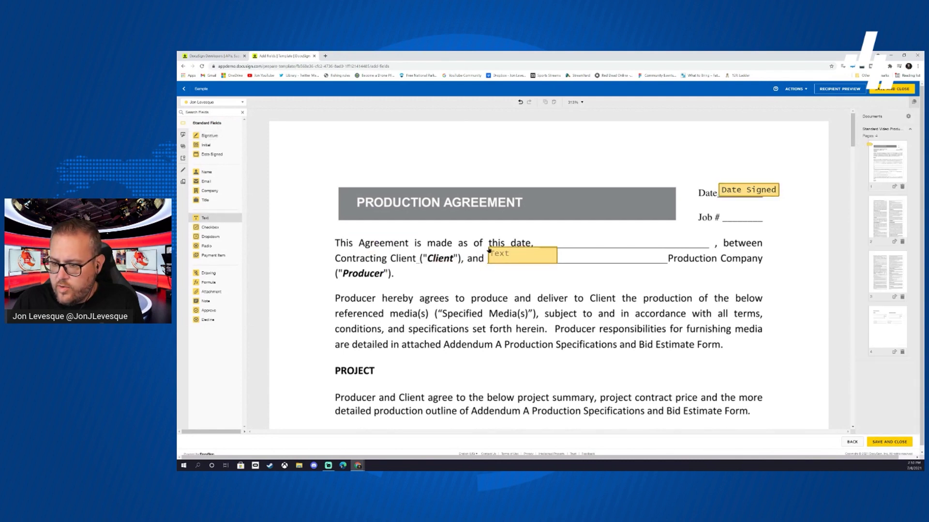
{"action": "left_click_drag", "start_coordinate": [489, 245], "coordinate": [489, 253]}
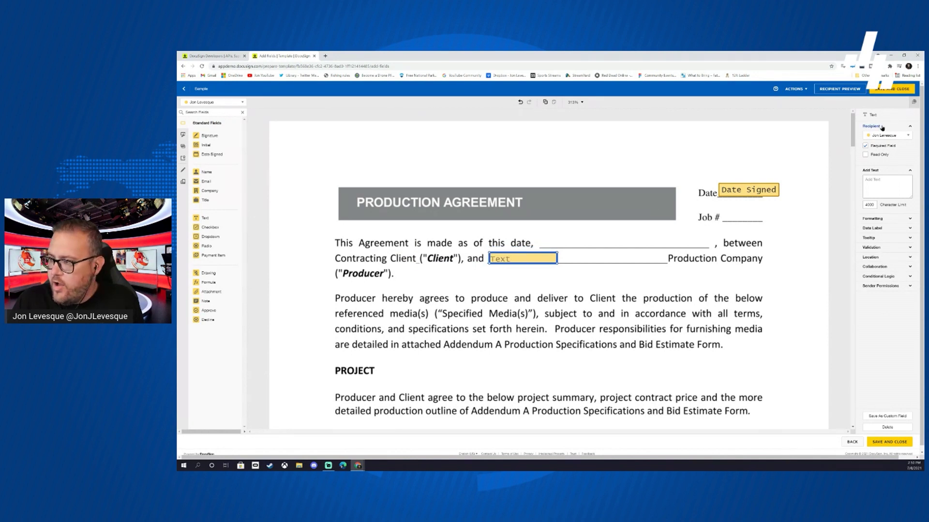
{"action": "left_click", "coordinate": [895, 135]}
{"action": "left_click", "coordinate": [880, 154]}
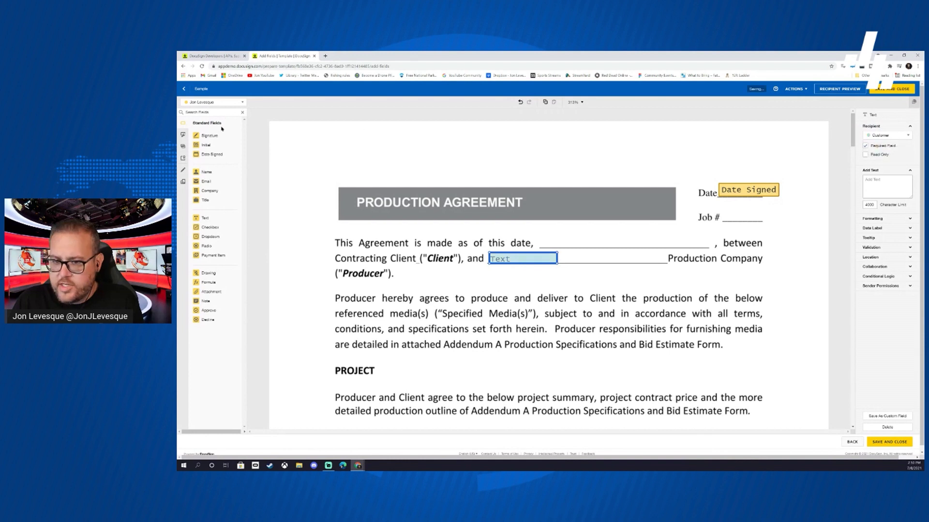
{"action": "left_click", "coordinate": [894, 135]}
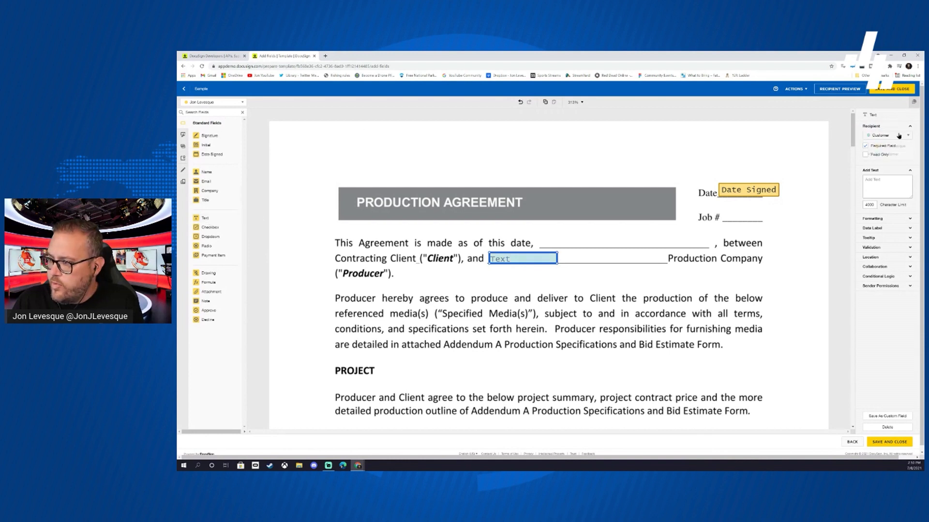
{"action": "left_click", "coordinate": [881, 145]}
{"action": "left_click", "coordinate": [610, 218]}
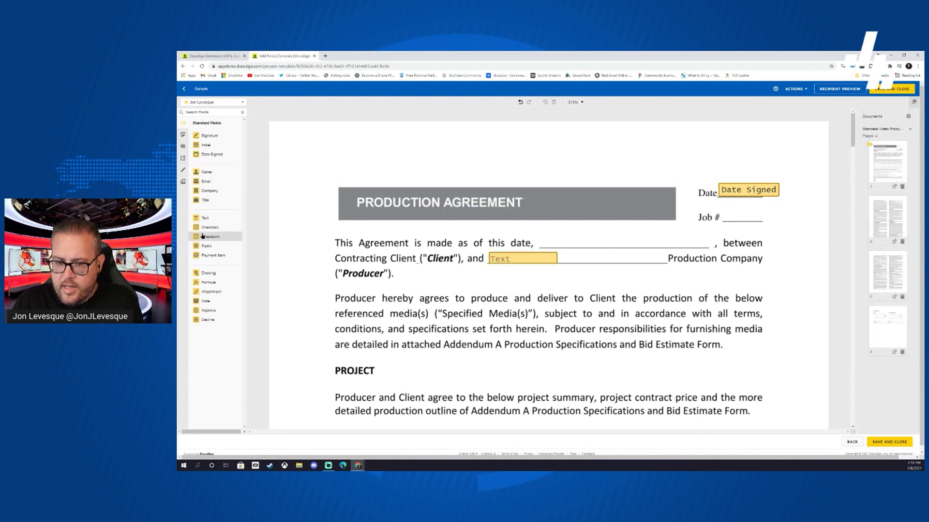
- Add a wide Customer text field on the 'this date' line and widen the Client-line field
{"action": "left_click_drag", "start_coordinate": [205, 218], "coordinate": [542, 234]}
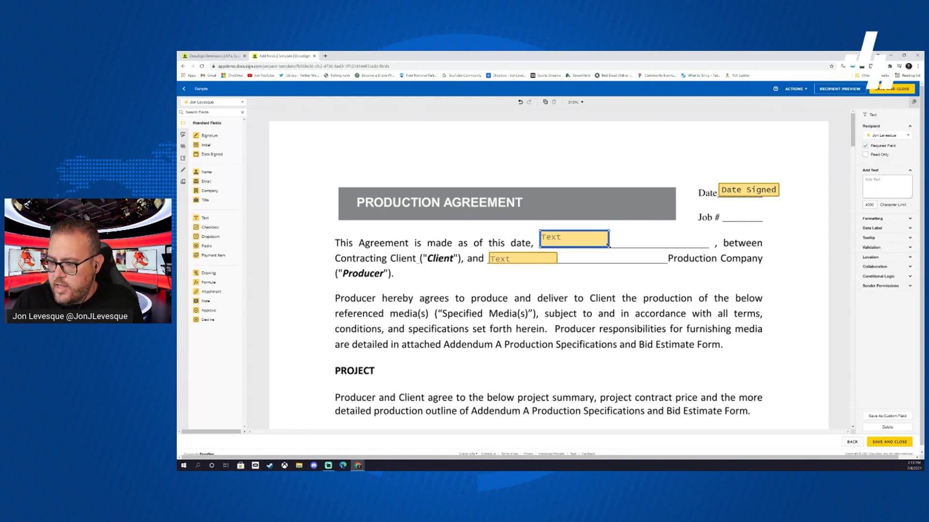
{"action": "left_click_drag", "start_coordinate": [609, 247], "coordinate": [703, 235]}
{"action": "left_click", "coordinate": [887, 136]}
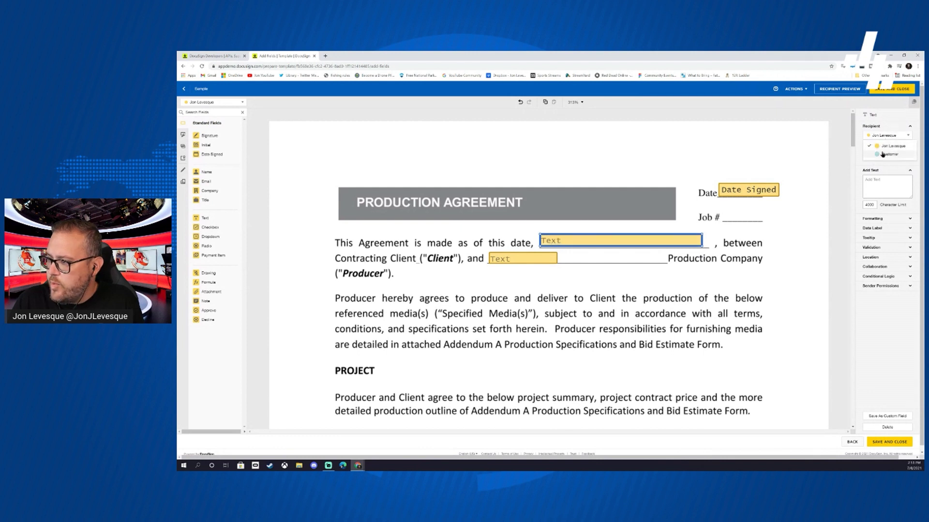
{"action": "left_click", "coordinate": [880, 154]}
{"action": "left_click", "coordinate": [544, 259]}
{"action": "left_click_drag", "start_coordinate": [557, 261], "coordinate": [642, 260]}
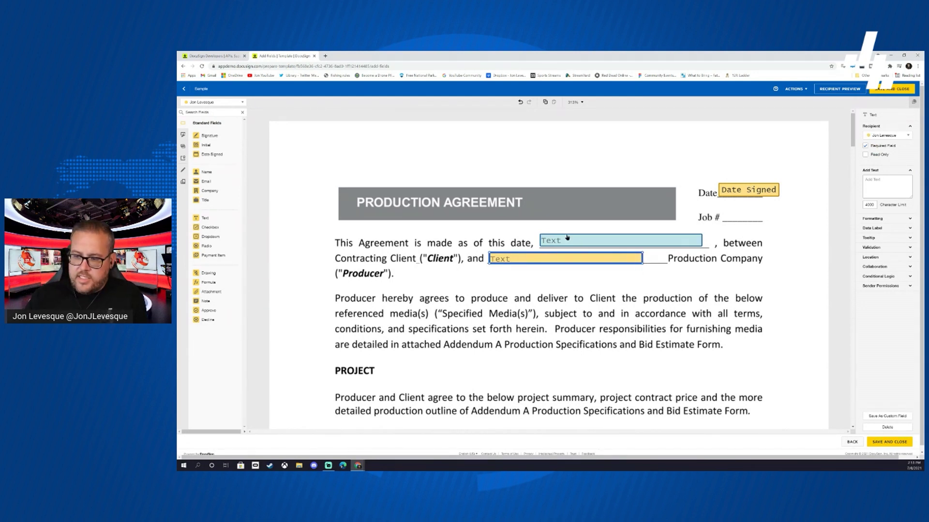
{"action": "scroll", "coordinate": [351, 274], "scroll_direction": "down", "scroll_amount": 5}
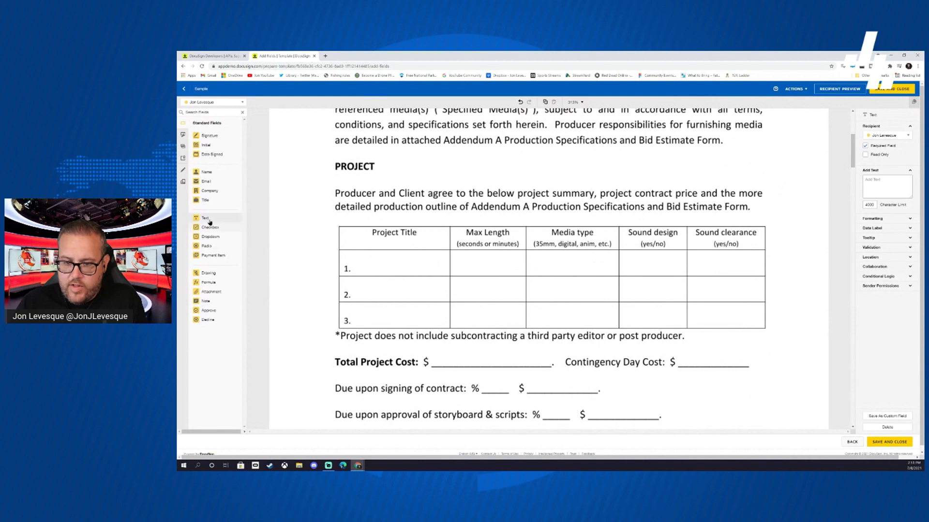
- Add sized text fields in row 1's Project Title, Max Length and Media type cells, plus Total Project Cost
{"action": "left_click_drag", "start_coordinate": [205, 218], "coordinate": [356, 259]}
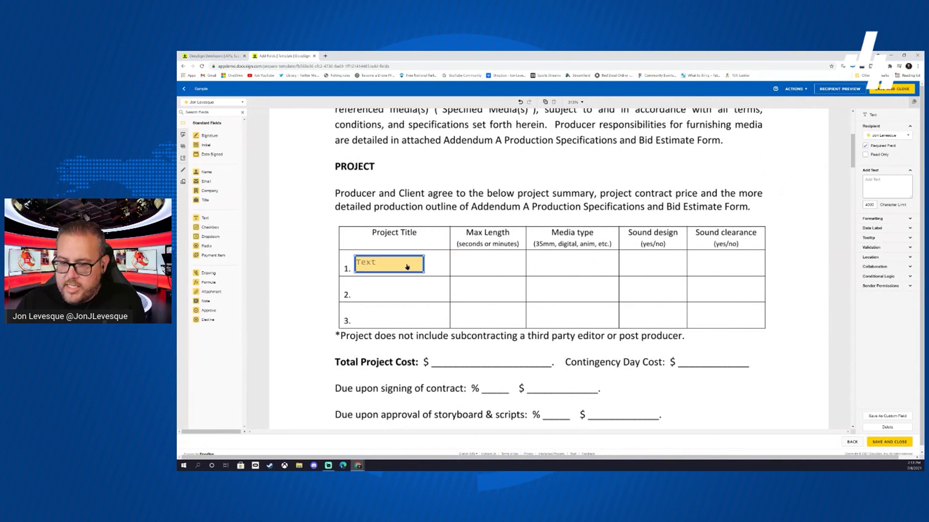
{"action": "left_click_drag", "start_coordinate": [424, 272], "coordinate": [444, 273]}
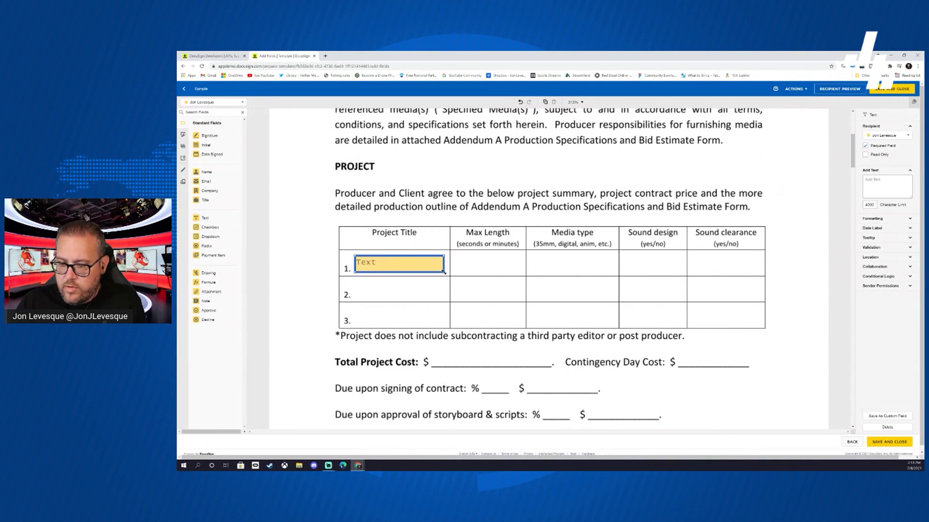
{"action": "left_click_drag", "start_coordinate": [205, 218], "coordinate": [453, 259]}
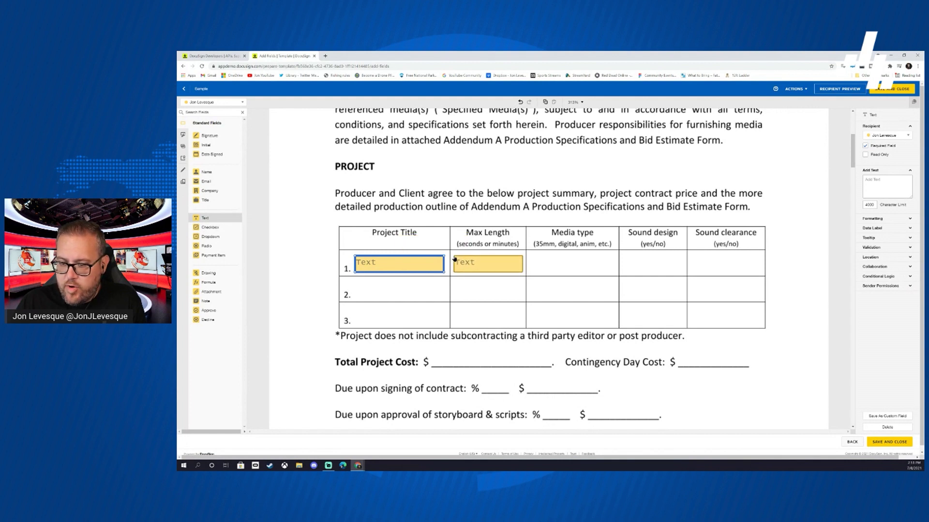
{"action": "left_click_drag", "start_coordinate": [205, 217], "coordinate": [533, 262]}
{"action": "left_click_drag", "start_coordinate": [598, 272], "coordinate": [614, 273]}
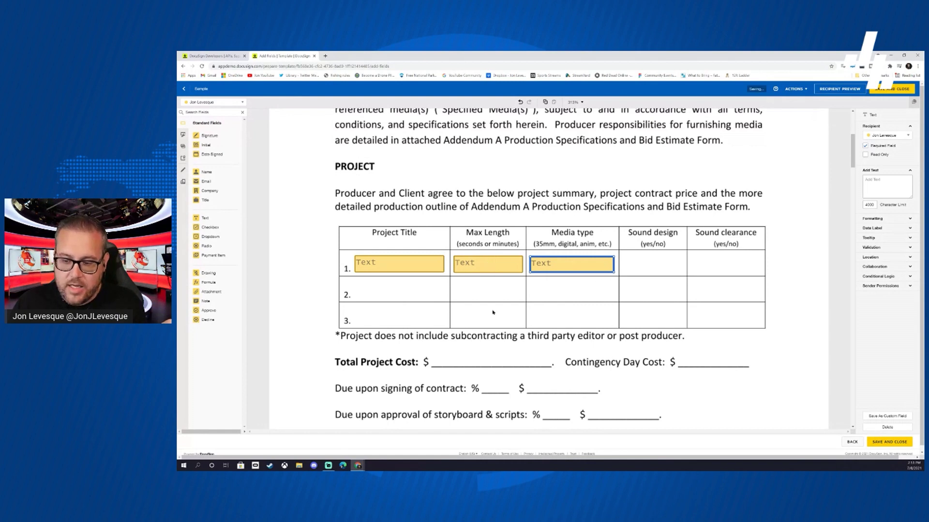
{"action": "scroll", "coordinate": [493, 313], "scroll_direction": "down", "scroll_amount": 3}
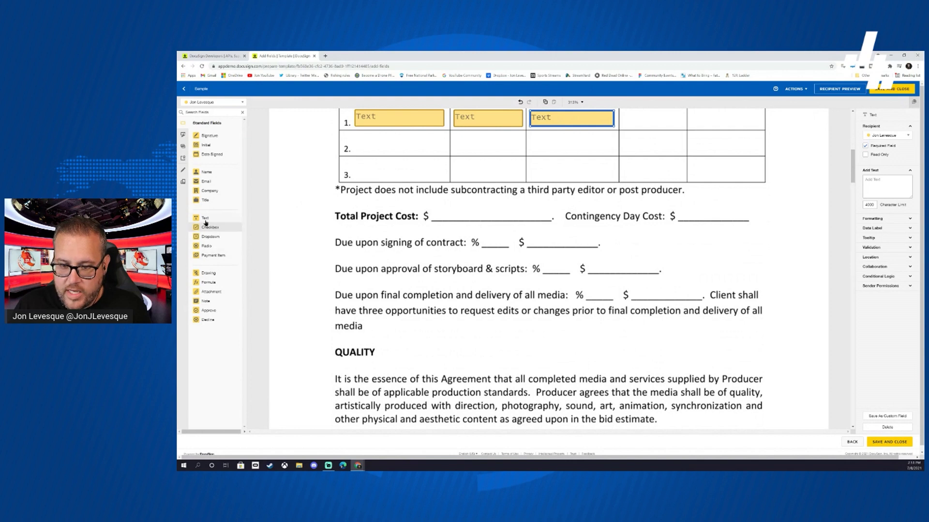
{"action": "left_click_drag", "start_coordinate": [205, 218], "coordinate": [433, 209]}
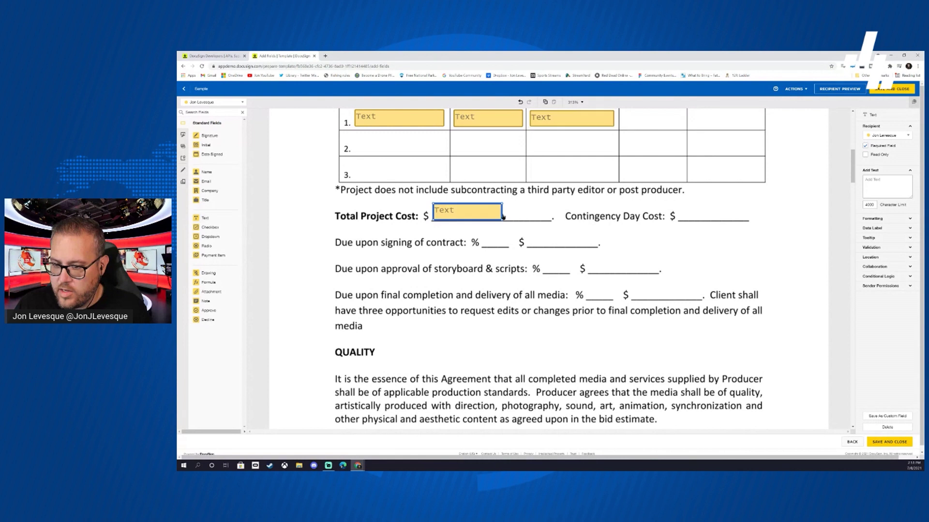
- Widen the Total Project Cost field and set its validation to Numbers
{"action": "left_click_drag", "start_coordinate": [501, 220], "coordinate": [548, 219]}
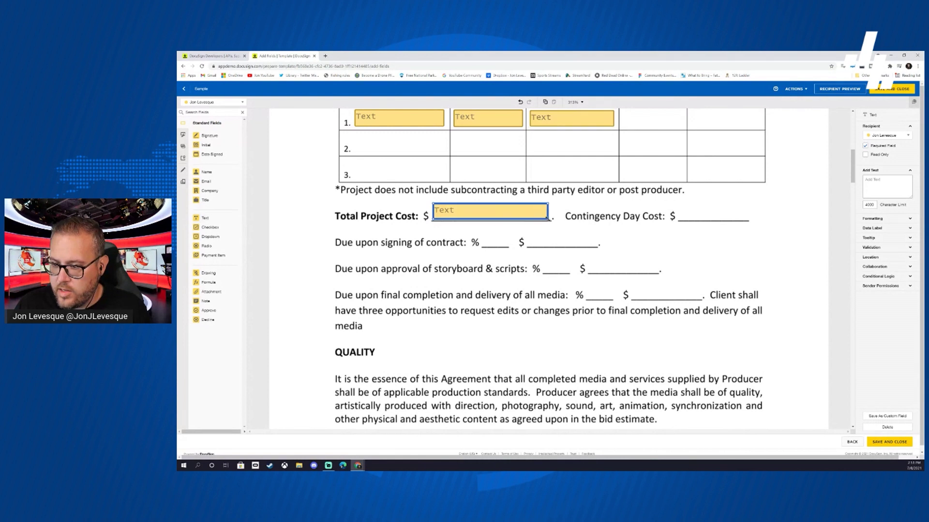
{"action": "left_click", "coordinate": [908, 248]}
{"action": "left_click", "coordinate": [896, 257]}
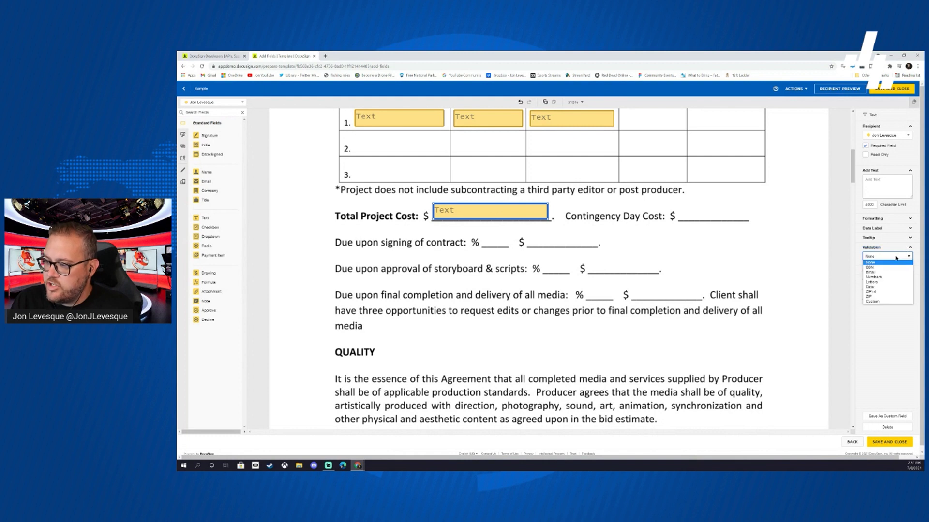
{"action": "left_click", "coordinate": [881, 278]}
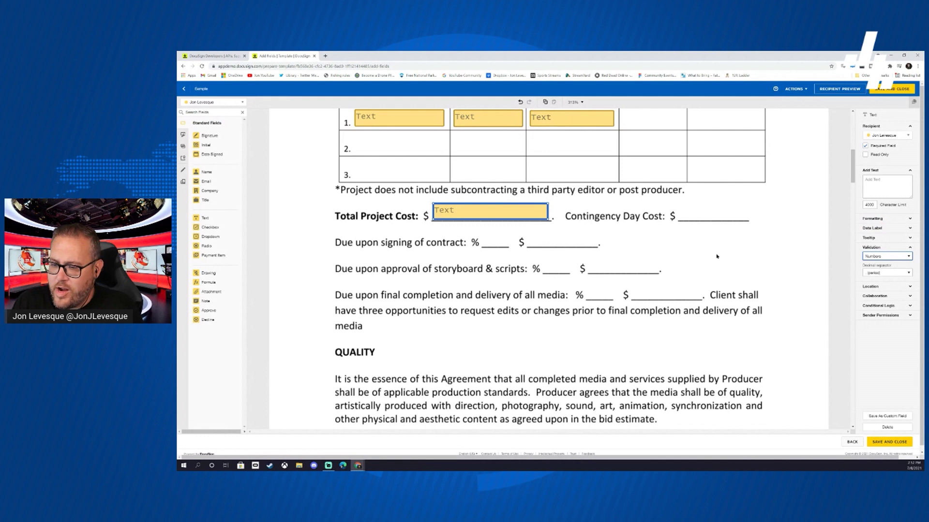
{"action": "left_click_drag", "start_coordinate": [205, 217], "coordinate": [482, 234]}
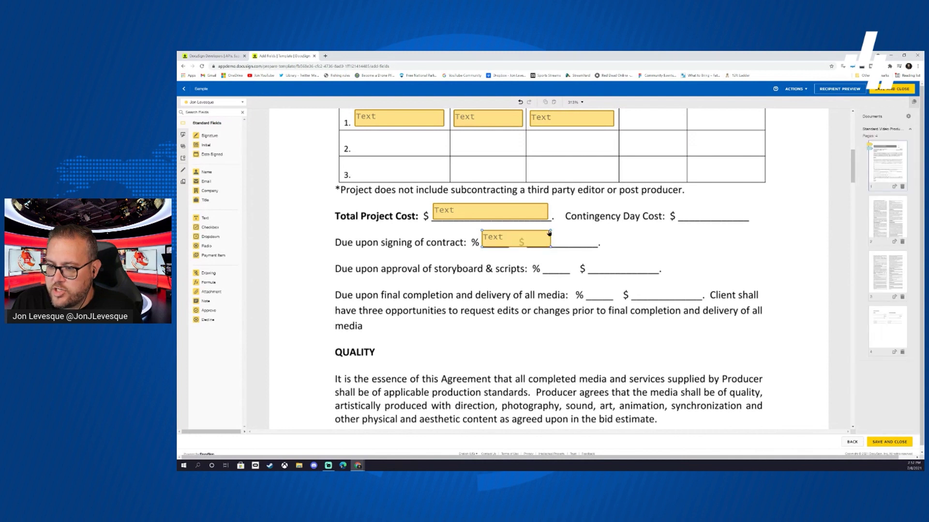
- Fit the contract-signing % field and add text fields on the contract-signing $ and final-completion % blanks
{"action": "left_click", "coordinate": [501, 237]}
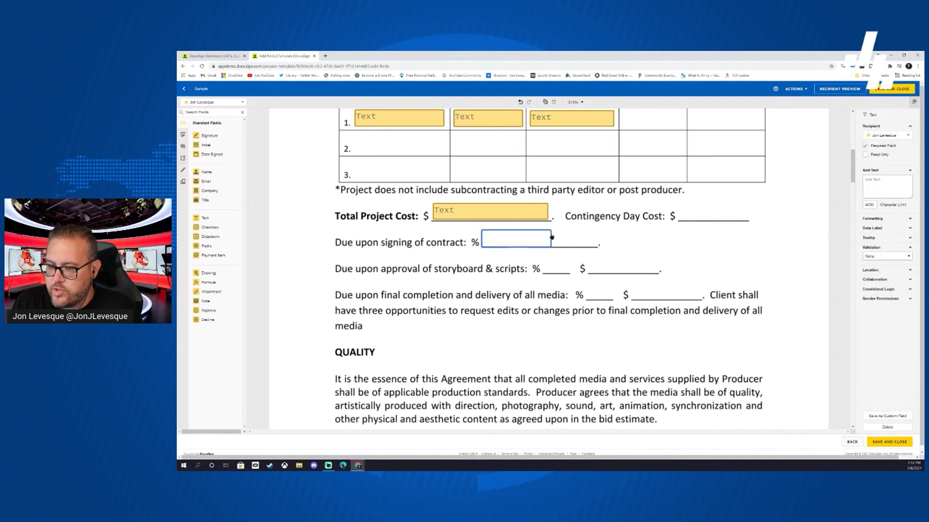
{"action": "left_click", "coordinate": [541, 250]}
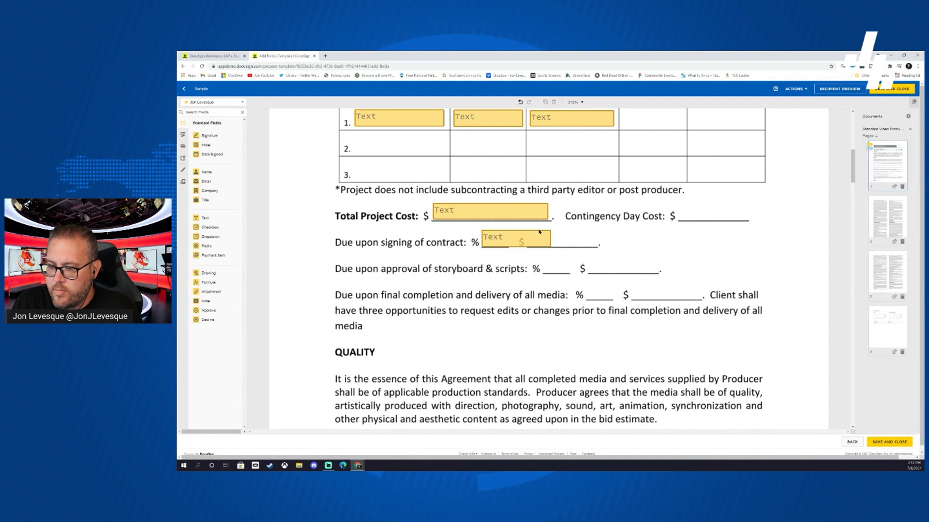
{"action": "left_click", "coordinate": [539, 232]}
{"action": "left_click_drag", "start_coordinate": [550, 230], "coordinate": [510, 229]}
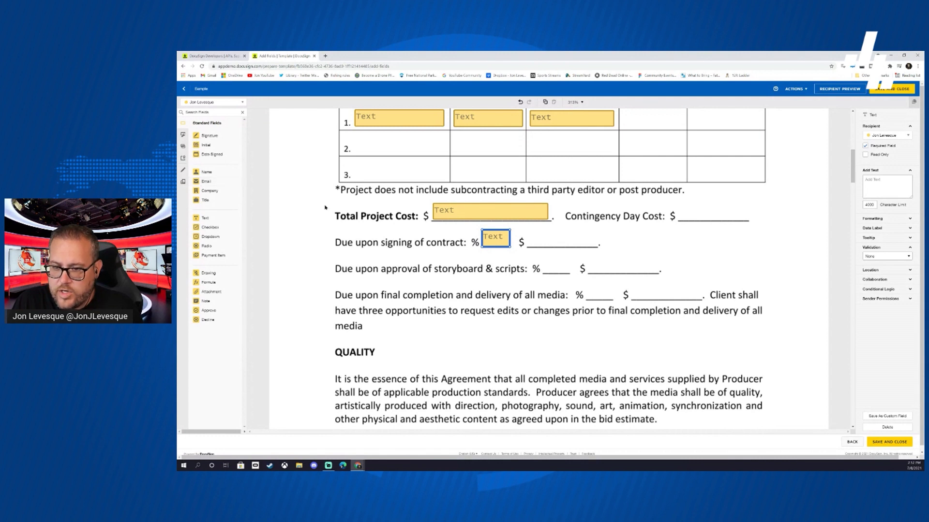
{"action": "left_click_drag", "start_coordinate": [206, 220], "coordinate": [528, 233]}
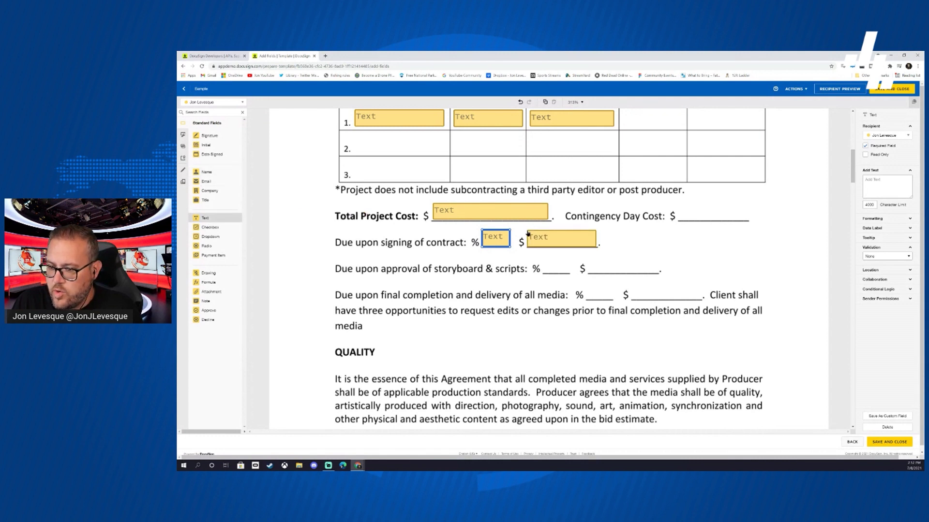
{"action": "left_click_drag", "start_coordinate": [205, 218], "coordinate": [586, 286]}
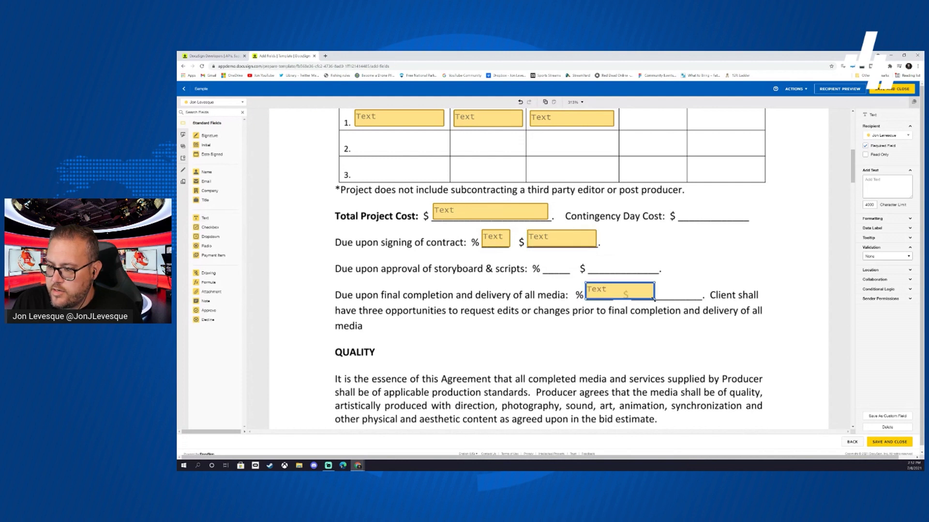
{"action": "left_click_drag", "start_coordinate": [655, 299], "coordinate": [613, 299]}
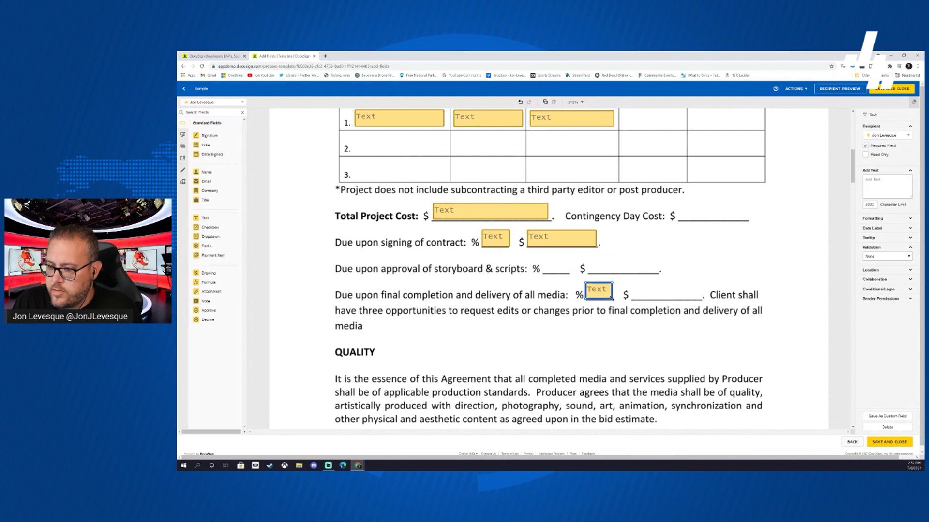
- Add a text field on the final-completion $ blank, keeping it assigned to the sender
{"action": "left_click_drag", "start_coordinate": [205, 218], "coordinate": [633, 286]}
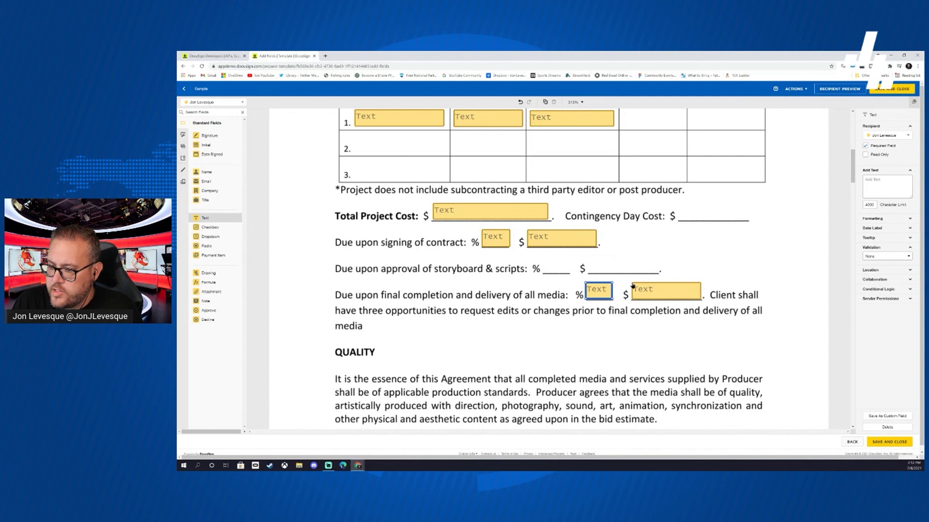
{"action": "left_click", "coordinate": [632, 286]}
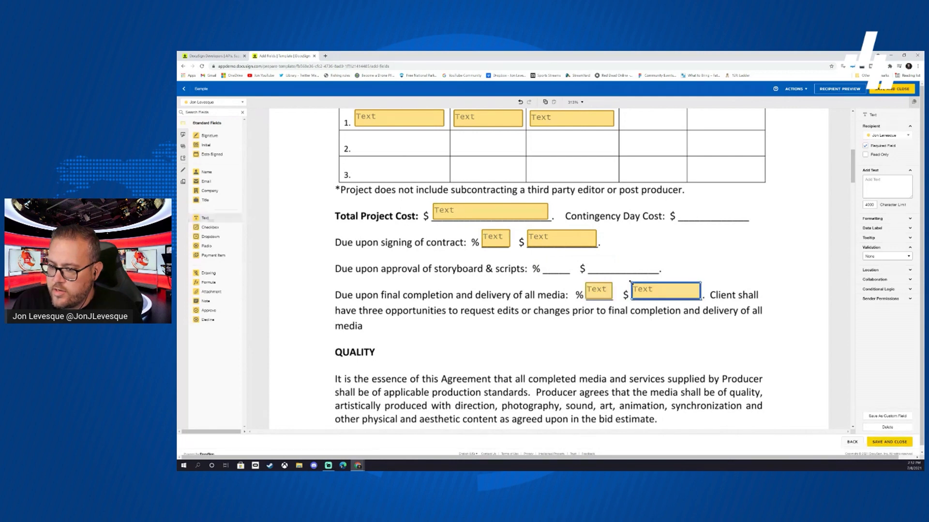
{"action": "scroll", "coordinate": [436, 270], "scroll_direction": "down", "scroll_amount": 3}
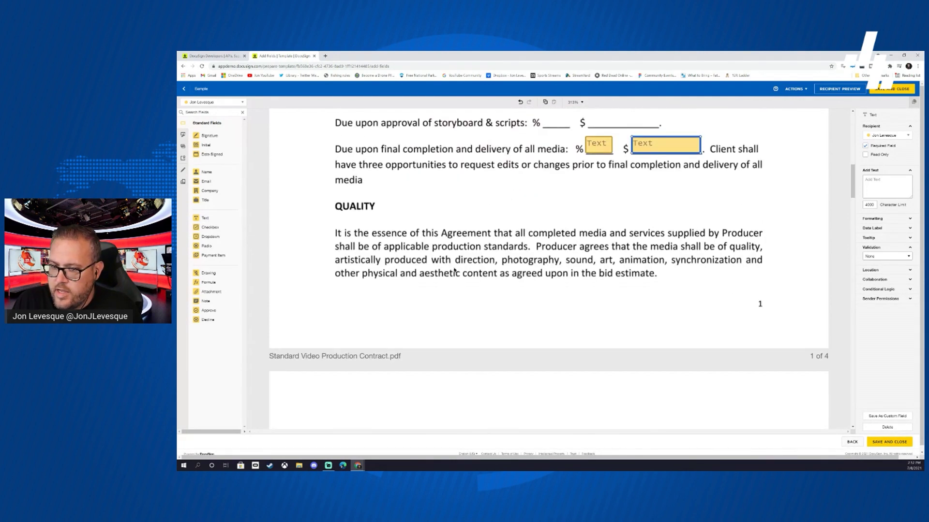
{"action": "scroll", "coordinate": [454, 271], "scroll_direction": "up", "scroll_amount": 3}
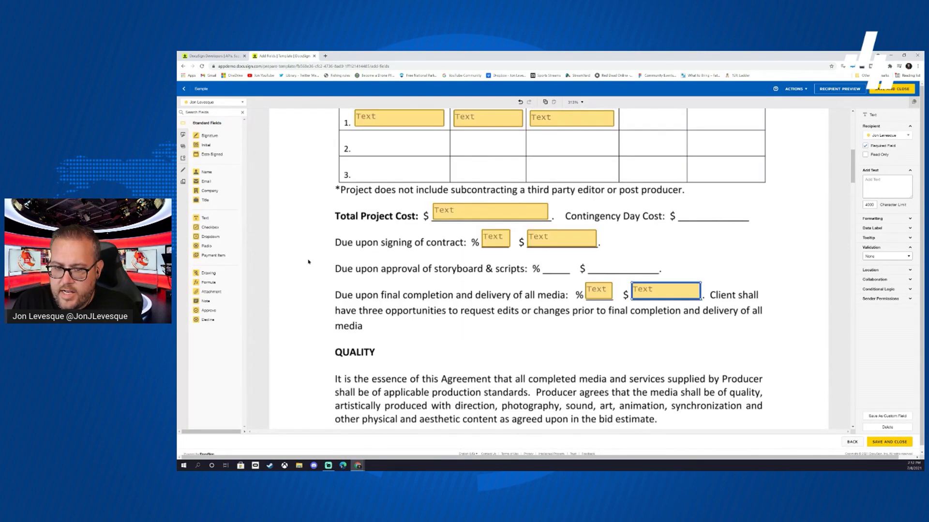
{"action": "left_click", "coordinate": [906, 138]}
{"action": "left_click", "coordinate": [889, 155]}
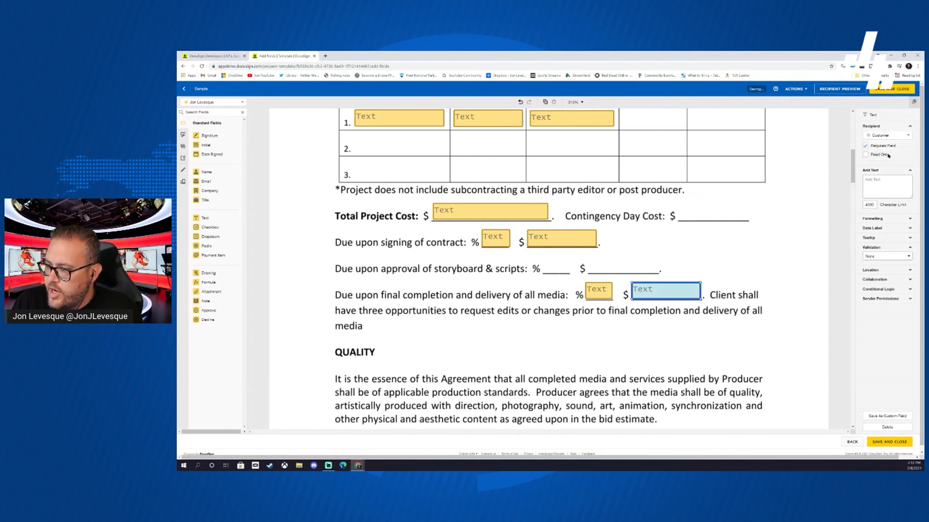
{"action": "left_click", "coordinate": [906, 137]}
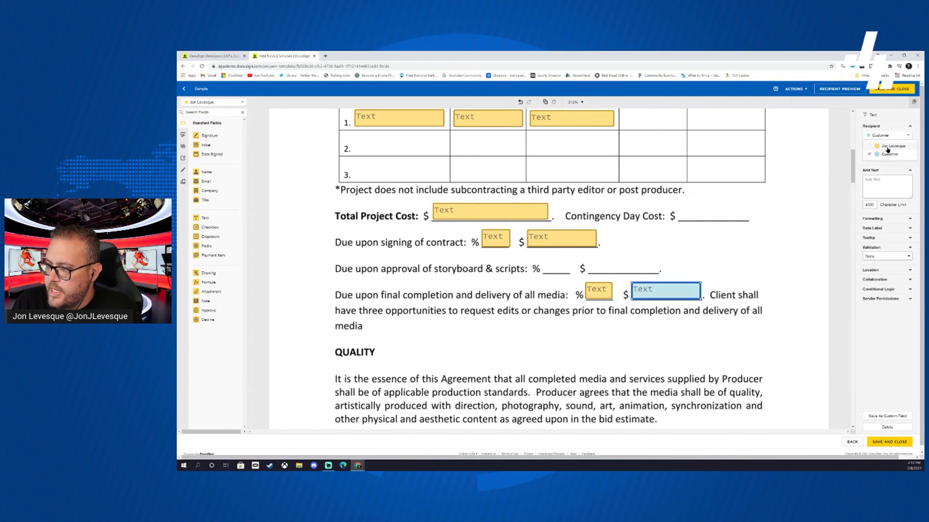
{"action": "left_click", "coordinate": [888, 146]}
{"action": "left_click", "coordinate": [691, 333]}
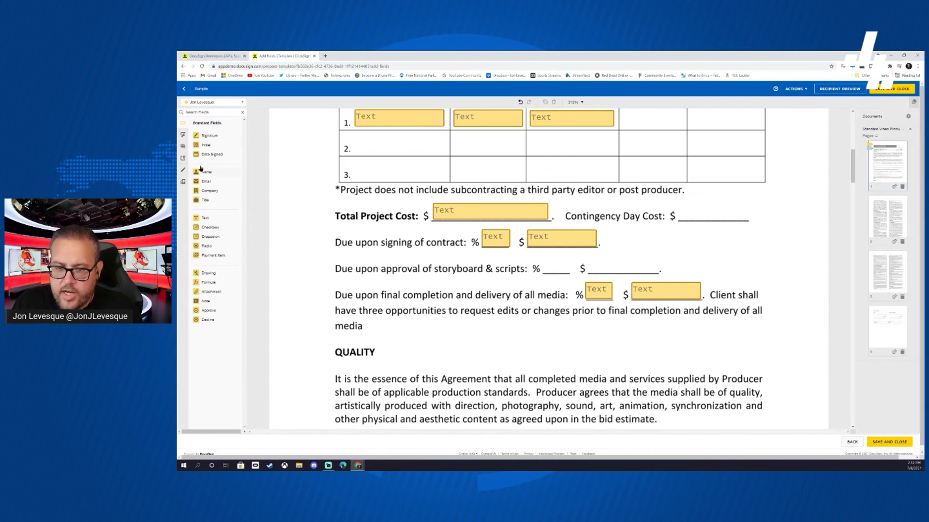
- Place an Initial field assigned to Customer beside the storyboard payment line in the right margin
{"action": "left_click_drag", "start_coordinate": [207, 146], "coordinate": [794, 290]}
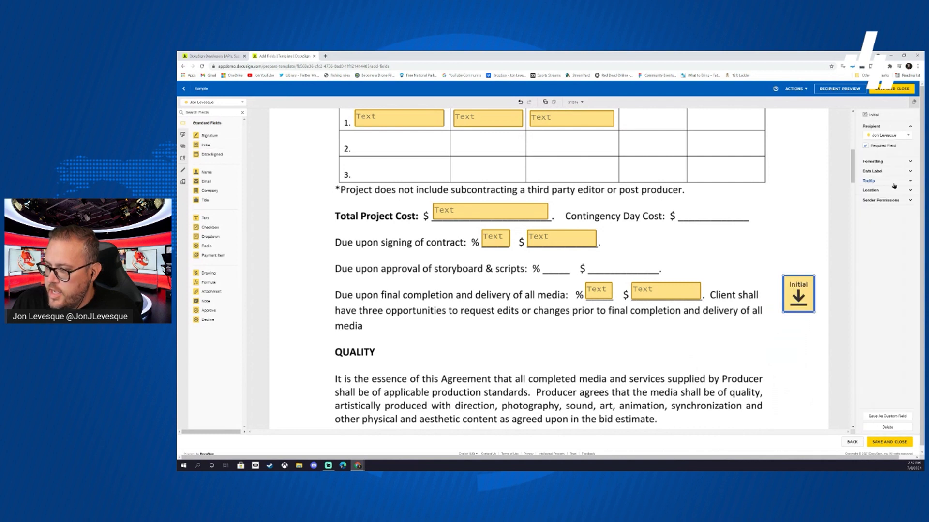
{"action": "left_click", "coordinate": [889, 135]}
{"action": "left_click", "coordinate": [890, 154]}
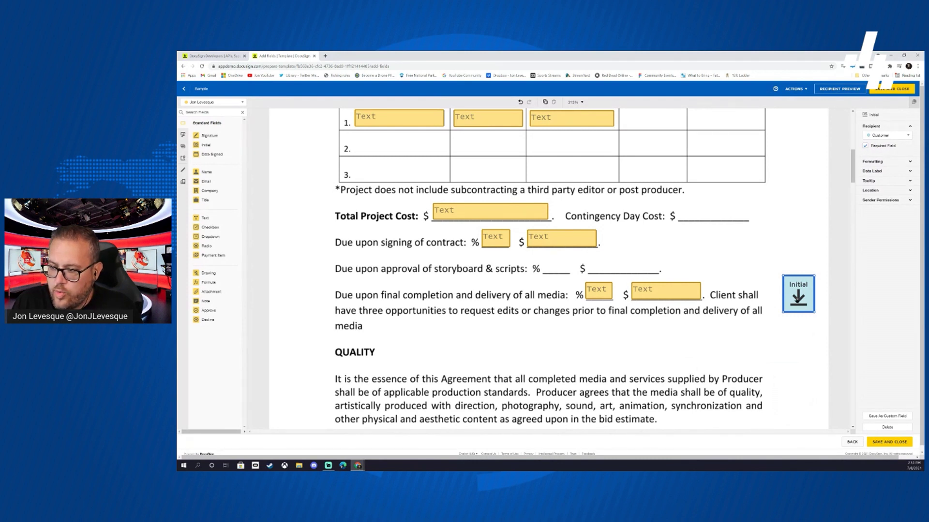
{"action": "left_click_drag", "start_coordinate": [791, 308], "coordinate": [782, 279]}
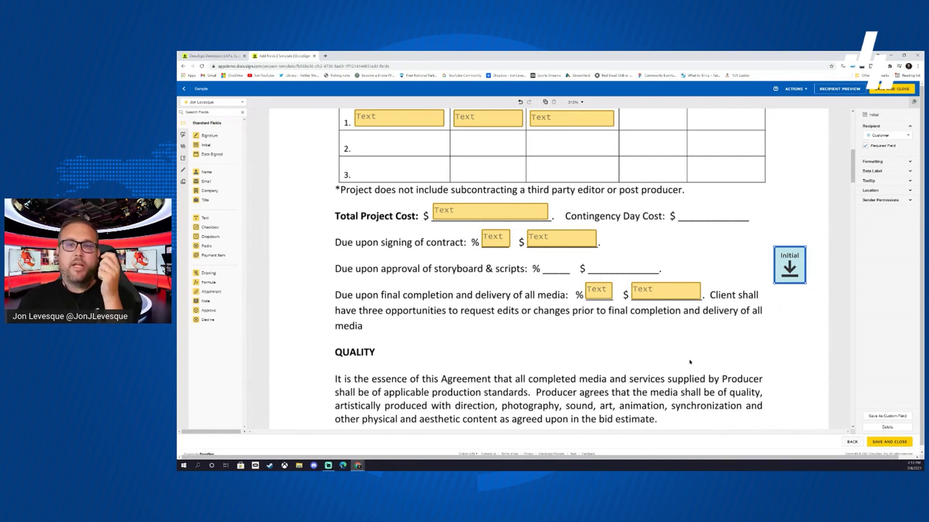
- Scroll down to the Agreed and signed block on page 4
{"action": "scroll", "coordinate": [611, 310], "scroll_direction": "down", "scroll_amount": 4}
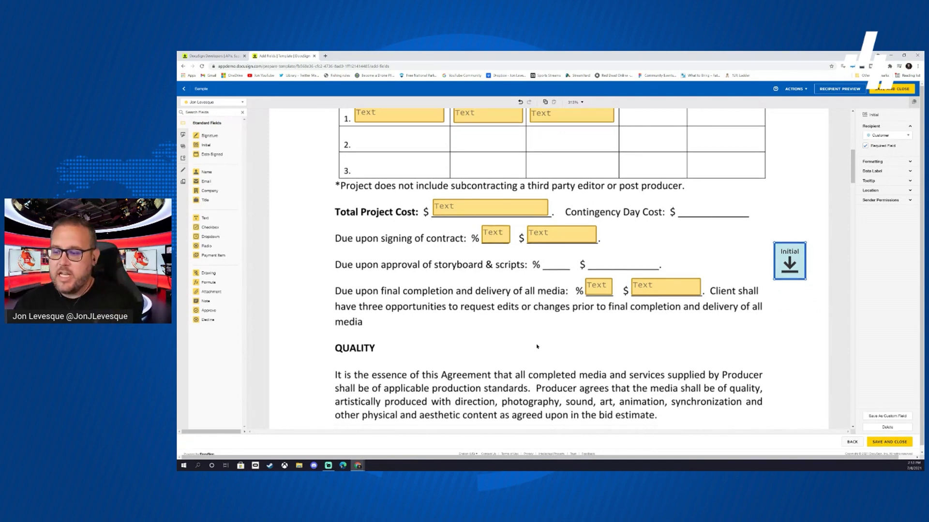
{"action": "scroll", "coordinate": [611, 309], "scroll_direction": "down", "scroll_amount": 15}
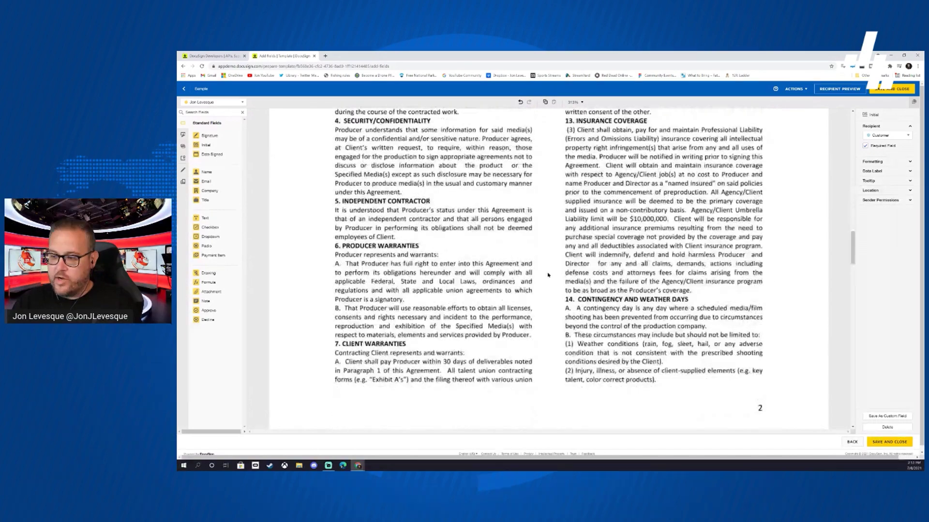
{"action": "scroll", "coordinate": [549, 275], "scroll_direction": "down", "scroll_amount": 15}
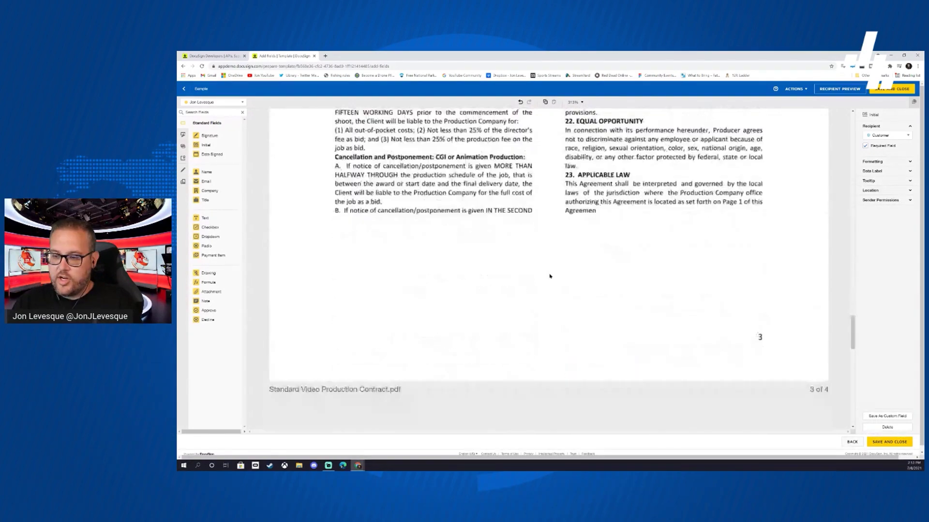
{"action": "scroll", "coordinate": [550, 274], "scroll_direction": "down", "scroll_amount": 5}
{"action": "scroll", "coordinate": [552, 276], "scroll_direction": "up", "scroll_amount": 2}
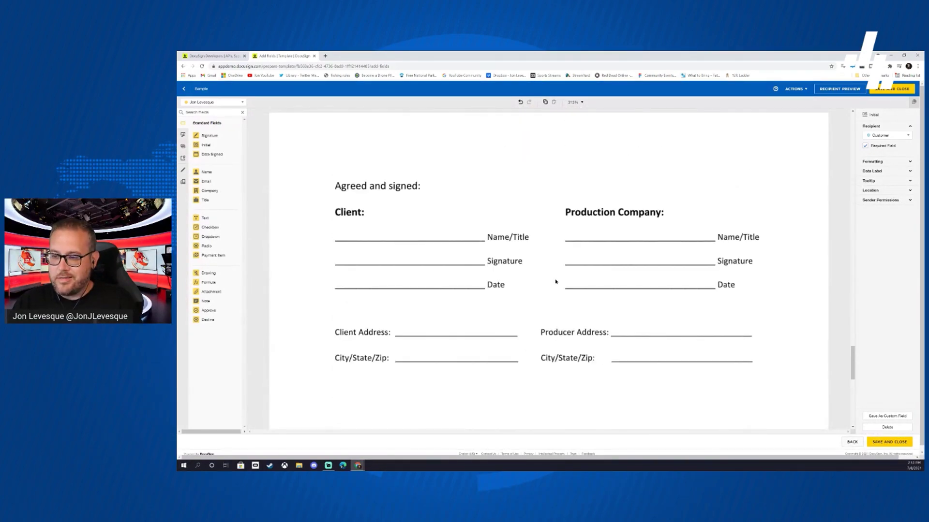
{"action": "scroll", "coordinate": [538, 300], "scroll_direction": "down", "scroll_amount": 1}
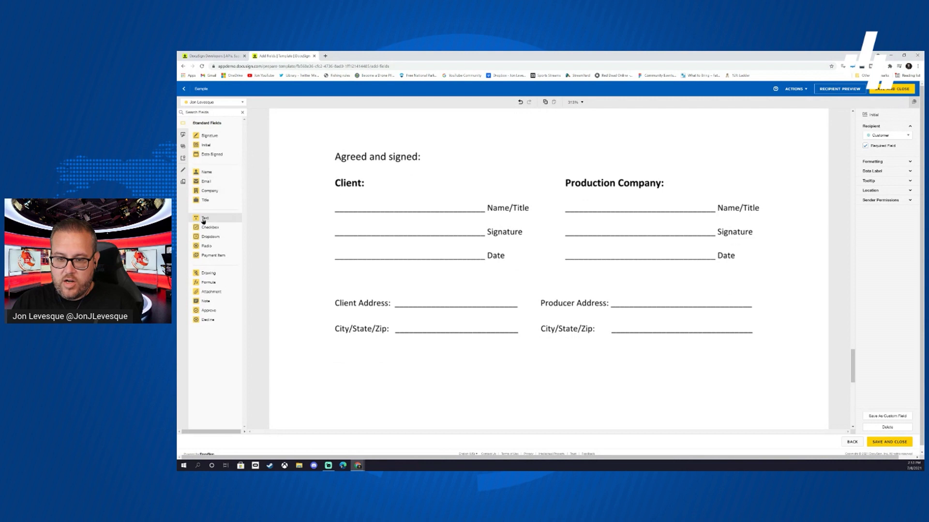
- Add Full Name, Signature and Date Signed fields on the Client Name/Title, Signature and Date lines
{"action": "mouse_move", "coordinate": [205, 218]}
{"action": "left_mouse_down"}
{"action": "mouse_move", "coordinate": [340, 197]}
{"action": "mouse_move", "coordinate": [217, 218]}
{"action": "left_mouse_up"}
{"action": "left_click_drag", "start_coordinate": [203, 174], "coordinate": [382, 206]}
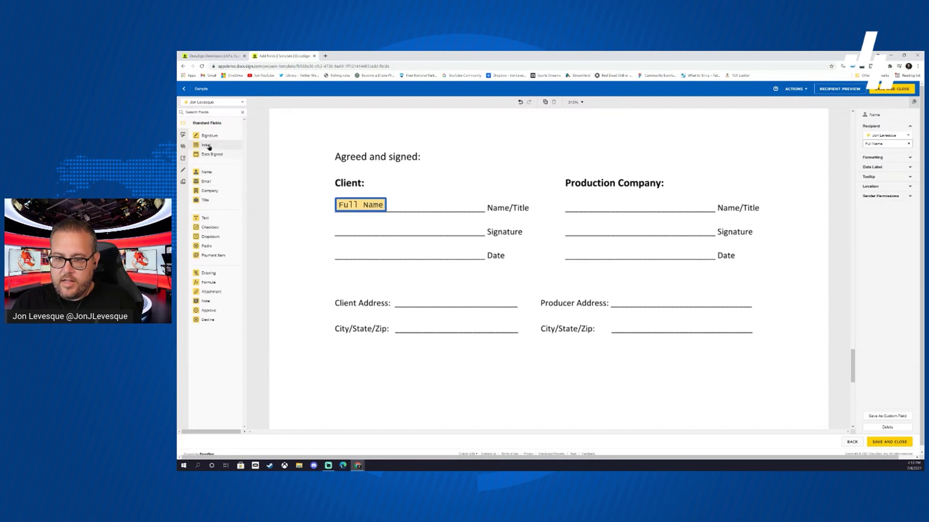
{"action": "mouse_move", "coordinate": [209, 137]}
{"action": "left_mouse_down"}
{"action": "mouse_move", "coordinate": [338, 202]}
{"action": "mouse_move", "coordinate": [336, 209]}
{"action": "left_mouse_up"}
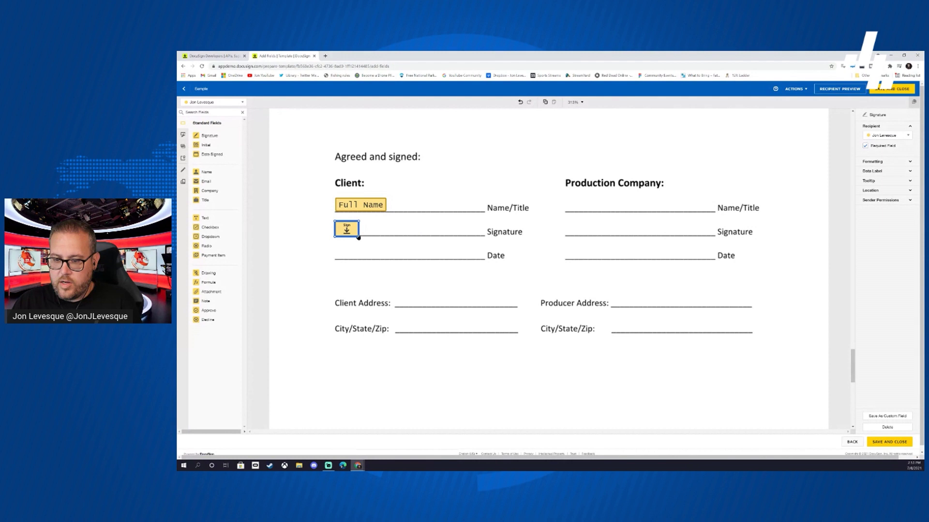
{"action": "mouse_move", "coordinate": [360, 237]}
{"action": "left_mouse_down"}
{"action": "mouse_move", "coordinate": [388, 253]}
{"action": "mouse_move", "coordinate": [360, 237]}
{"action": "left_mouse_up"}
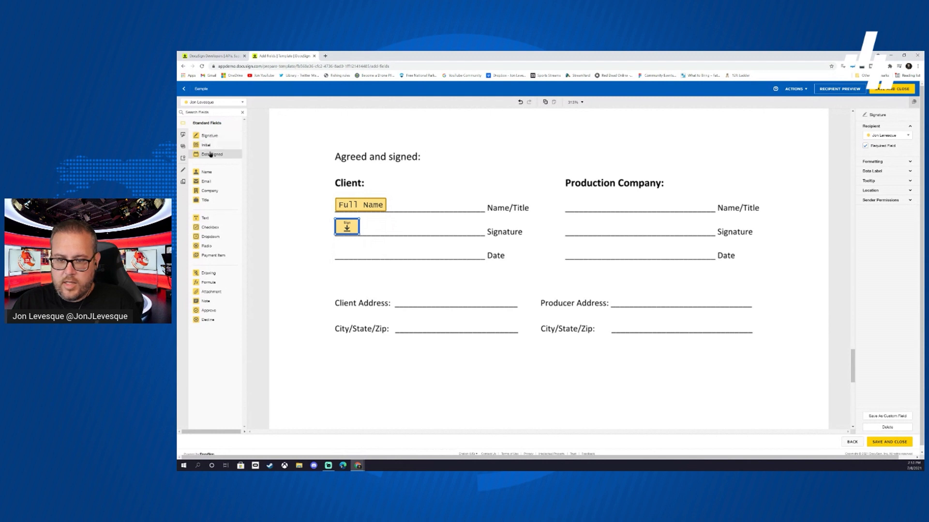
{"action": "mouse_move", "coordinate": [211, 154]}
{"action": "left_mouse_down"}
{"action": "mouse_move", "coordinate": [347, 256]}
{"action": "mouse_move", "coordinate": [335, 249]}
{"action": "left_mouse_up"}
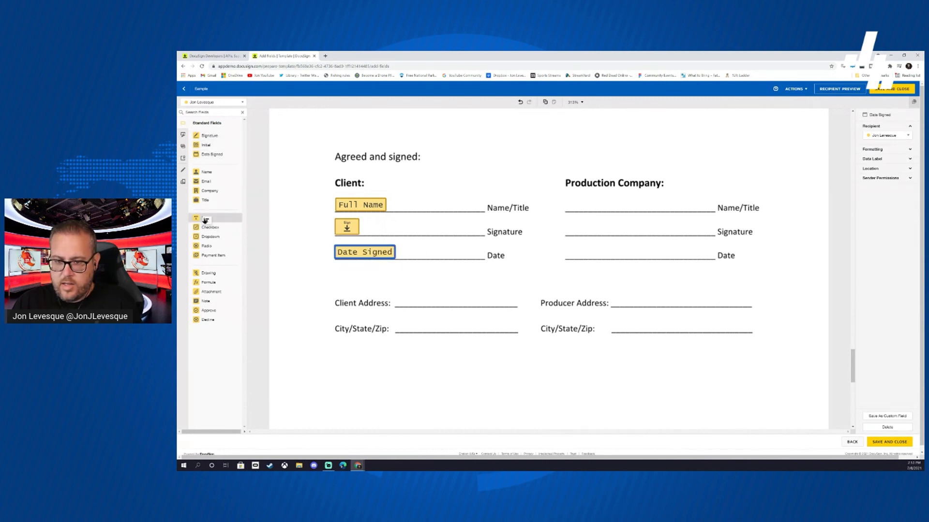
- Add widened Text fields on the Client Address and City/State/Zip lines, then select all five fields
{"action": "left_click_drag", "start_coordinate": [205, 220], "coordinate": [396, 293]}
{"action": "left_click_drag", "start_coordinate": [463, 305], "coordinate": [518, 306]}
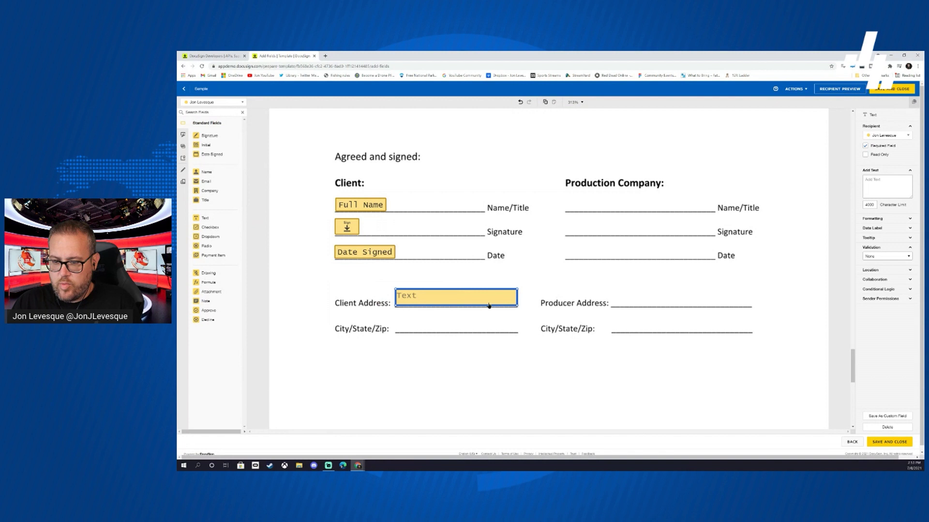
{"action": "left_click_drag", "start_coordinate": [204, 217], "coordinate": [396, 317]}
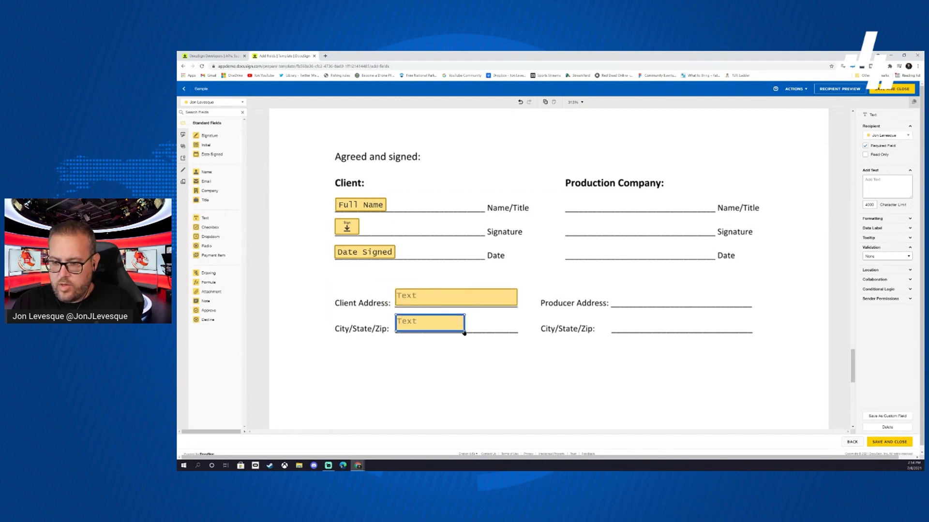
{"action": "left_click_drag", "start_coordinate": [465, 332], "coordinate": [516, 331]}
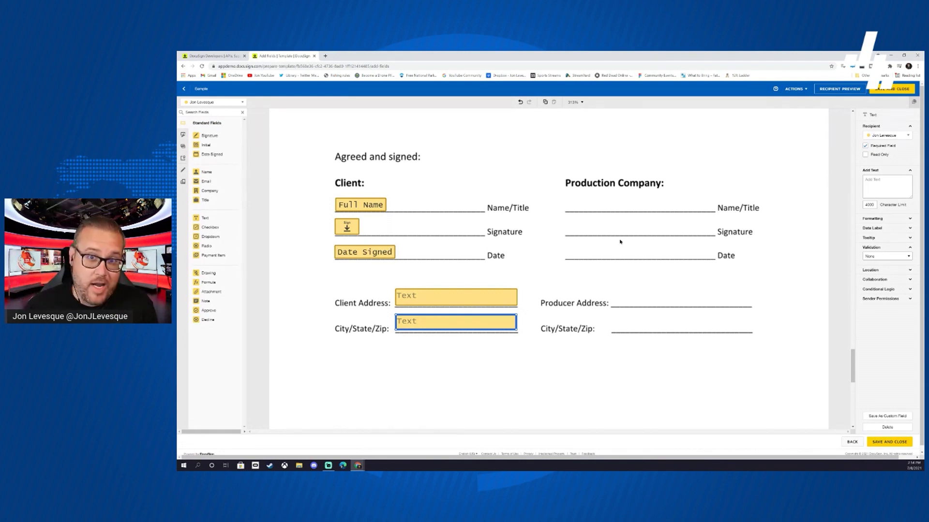
{"action": "left_click_drag", "start_coordinate": [532, 383], "coordinate": [317, 183]}
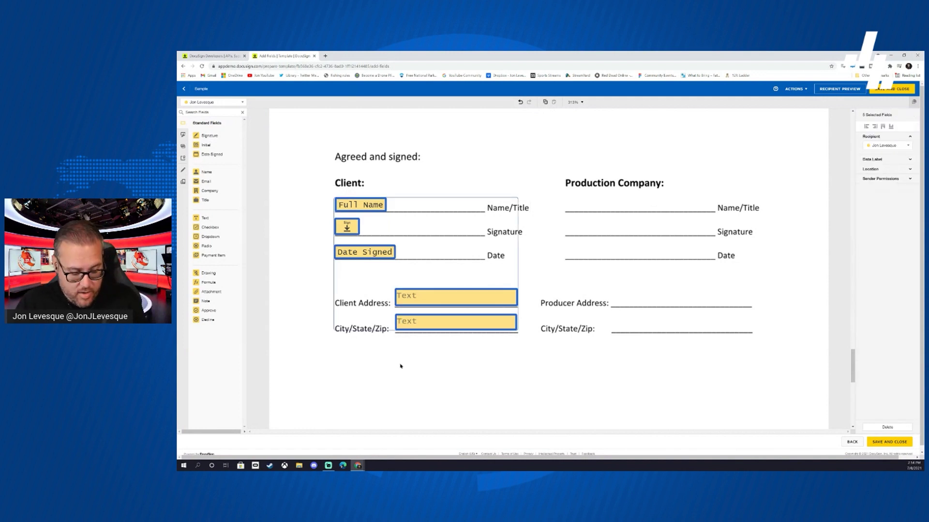
- Paste a copy of the five Client fields near the Production Company block and change the copies' recipient
{"action": "key", "text": "ctrl+v"}
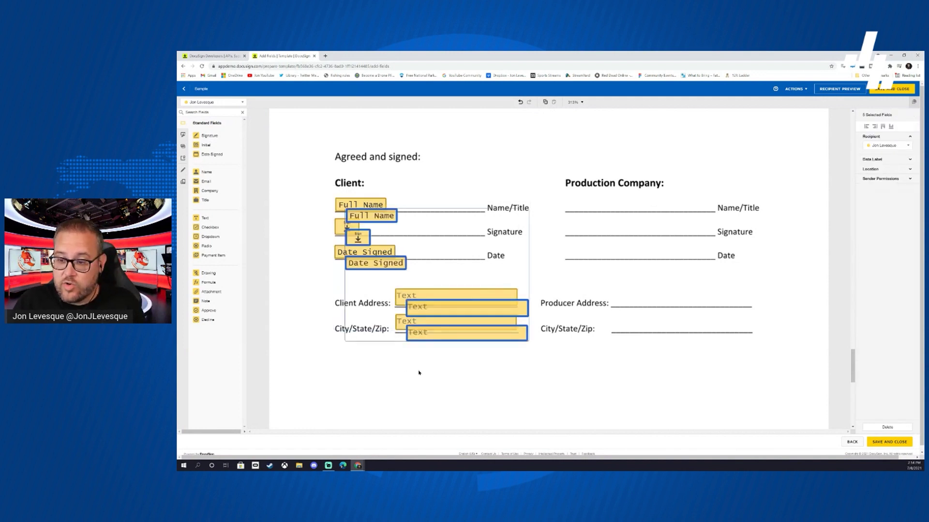
{"action": "left_click_drag", "start_coordinate": [376, 219], "coordinate": [592, 208]}
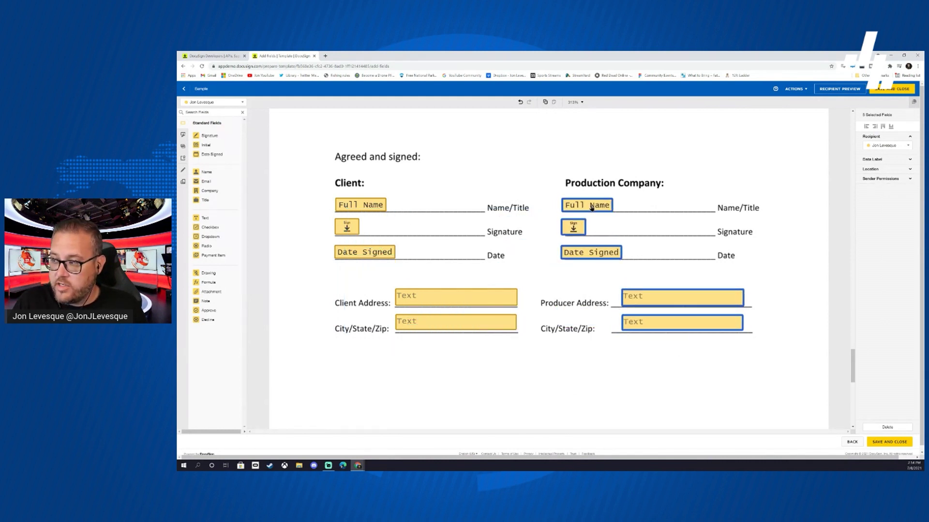
{"action": "left_click", "coordinate": [907, 147]}
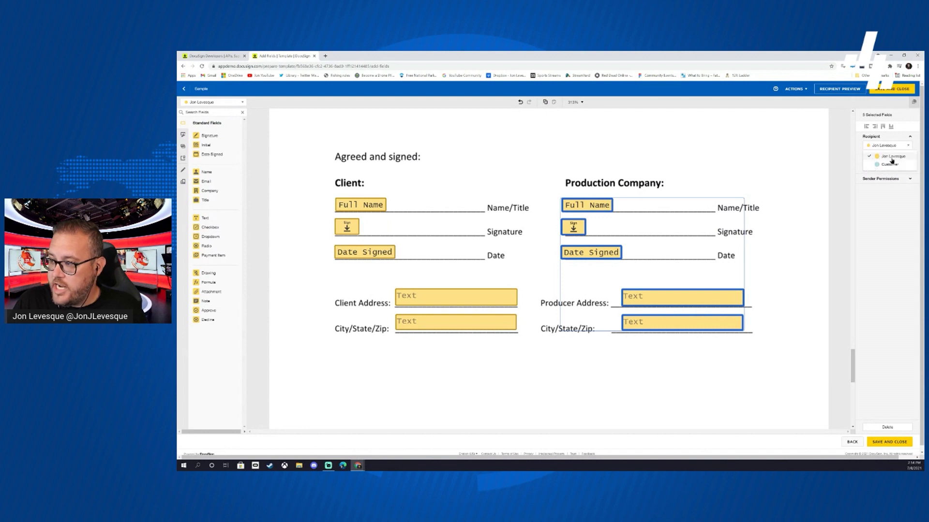
{"action": "left_click", "coordinate": [889, 164]}
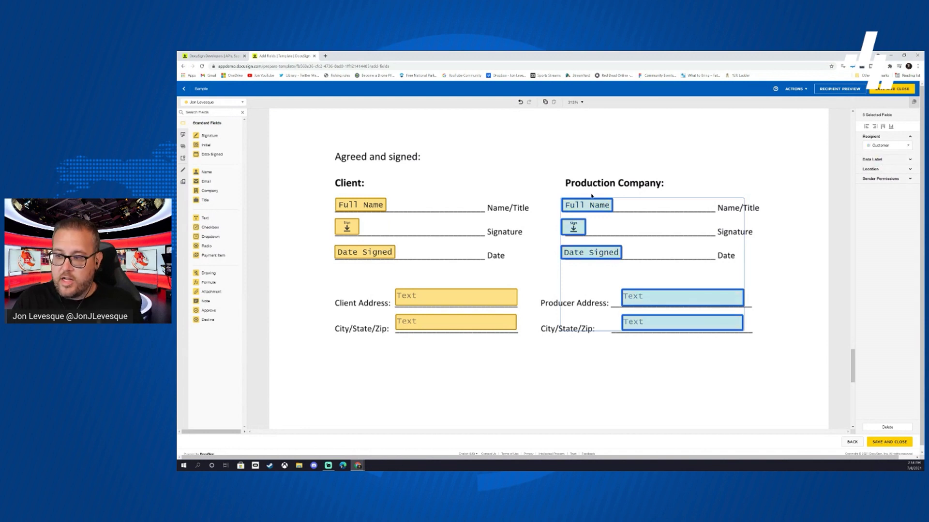
{"action": "left_click_drag", "start_coordinate": [592, 207], "coordinate": [335, 283]}
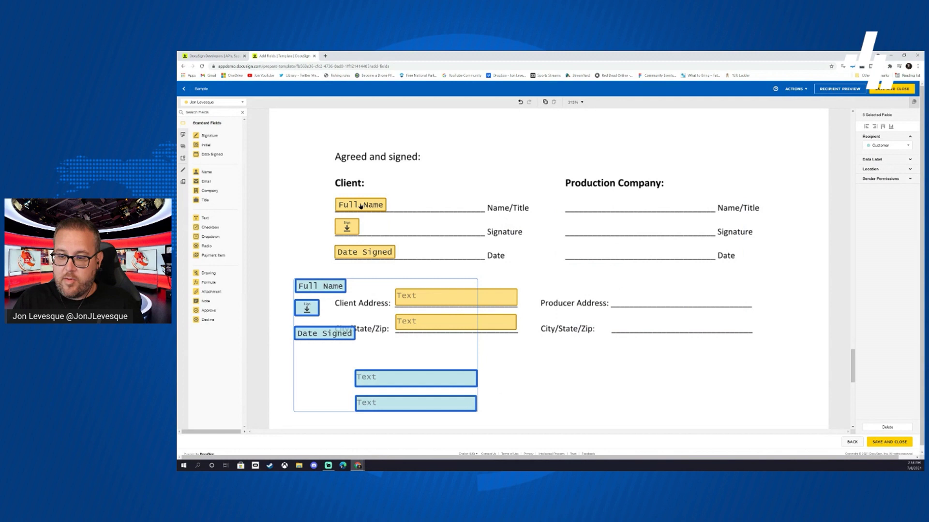
{"action": "left_click_drag", "start_coordinate": [360, 206], "coordinate": [359, 204]}
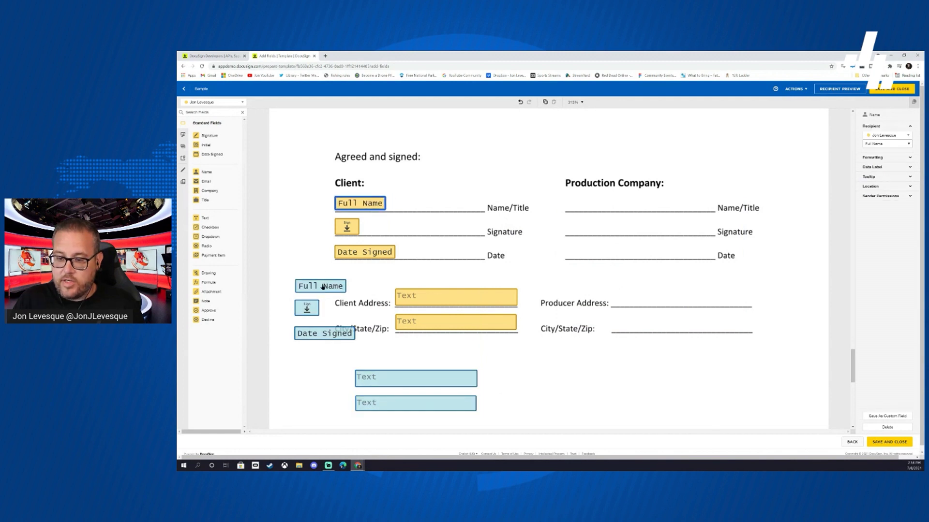
{"action": "key", "text": "ctrl+z"}
{"action": "key", "text": "ctrl+z"}
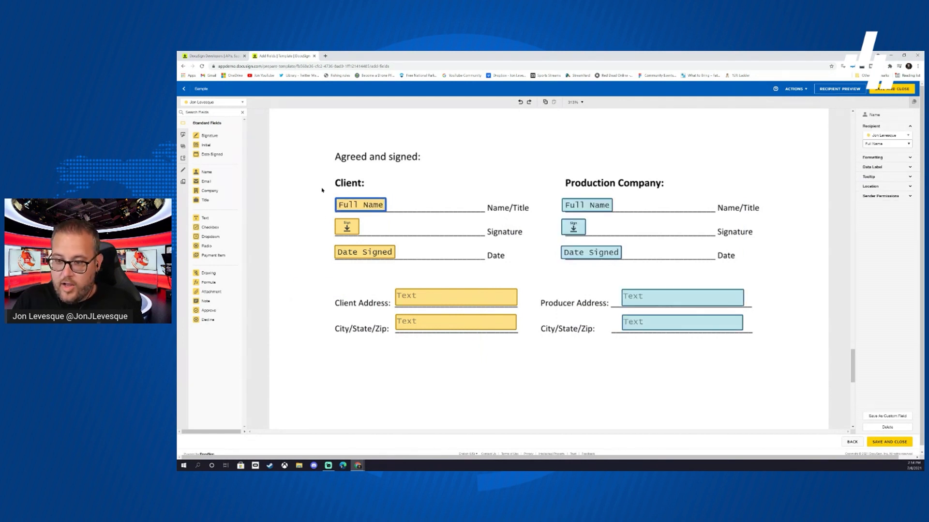
- Move the five Client fields back onto the Client lines, keeping the two yellow Text fields with Production Company
{"action": "left_click_drag", "start_coordinate": [322, 190], "coordinate": [522, 358]}
{"action": "left_click_drag", "start_coordinate": [347, 229], "coordinate": [756, 149]}
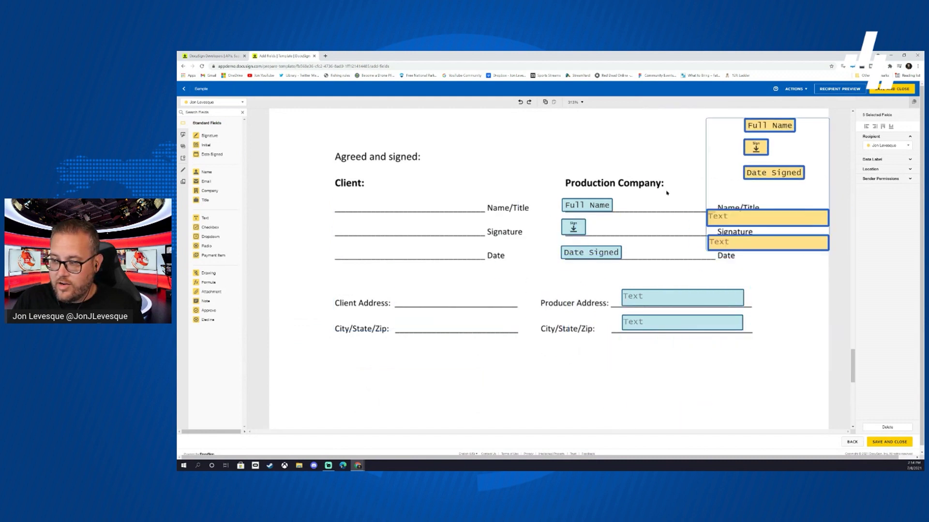
{"action": "left_click_drag", "start_coordinate": [521, 190], "coordinate": [829, 363]}
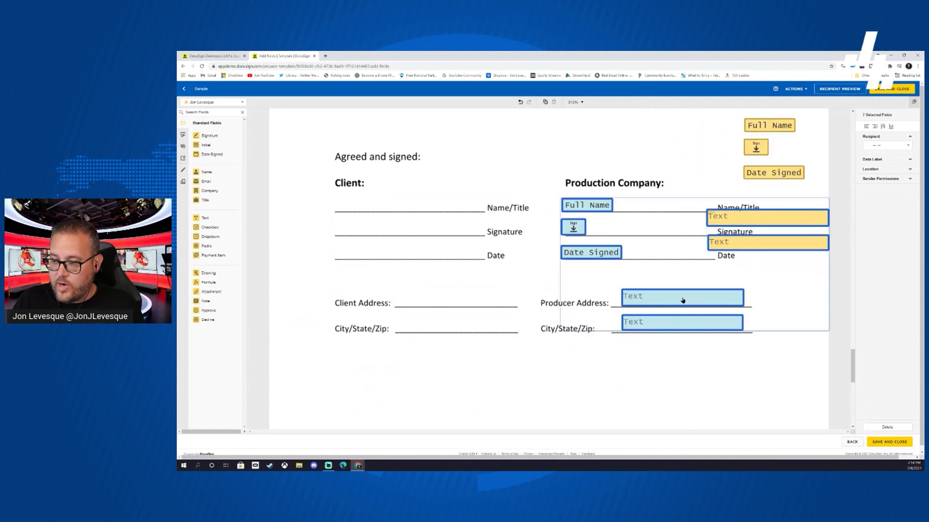
{"action": "left_click_drag", "start_coordinate": [682, 300], "coordinate": [513, 225]}
{"action": "left_click_drag", "start_coordinate": [526, 165], "coordinate": [596, 248]}
{"action": "left_click_drag", "start_coordinate": [557, 209], "coordinate": [747, 227]}
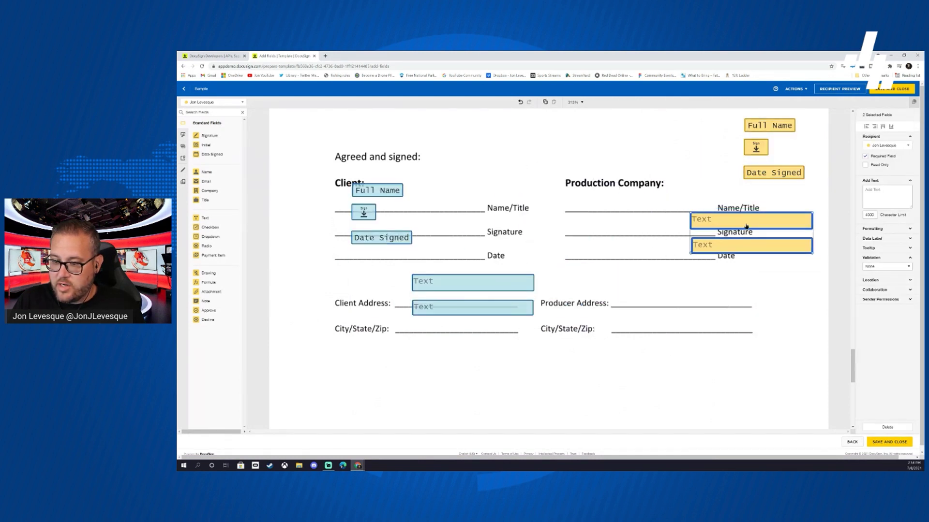
{"action": "left_click", "coordinate": [380, 192]}
{"action": "left_click_drag", "start_coordinate": [311, 159], "coordinate": [561, 378]}
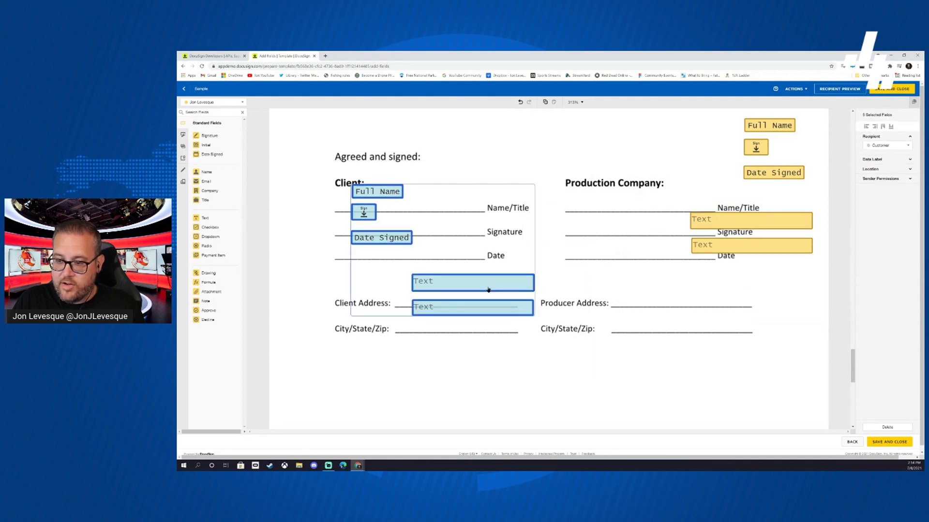
{"action": "left_click_drag", "start_coordinate": [488, 290], "coordinate": [466, 298]}
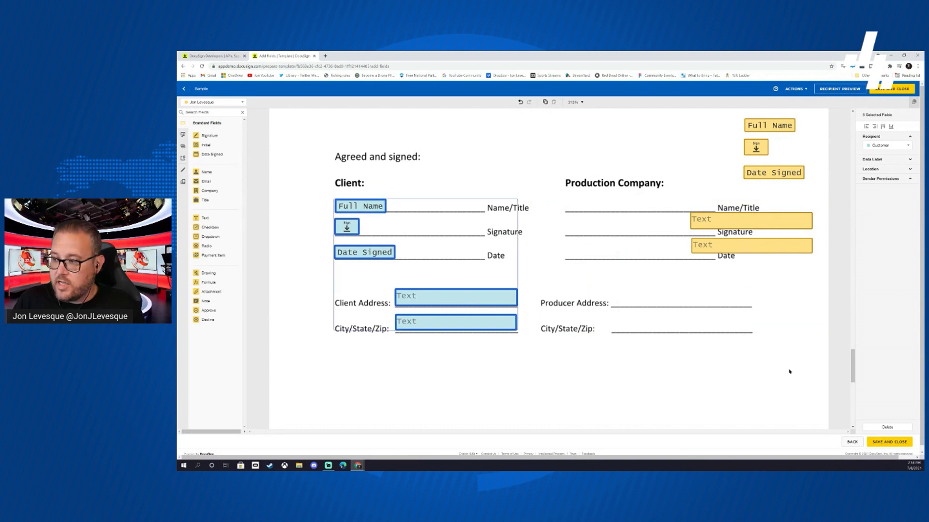
- Place the producer City/State/Zip, Address, Date Signed, Signature and Full Name fields on their Production Company lines
{"action": "left_click_drag", "start_coordinate": [759, 248], "coordinate": [677, 323]}
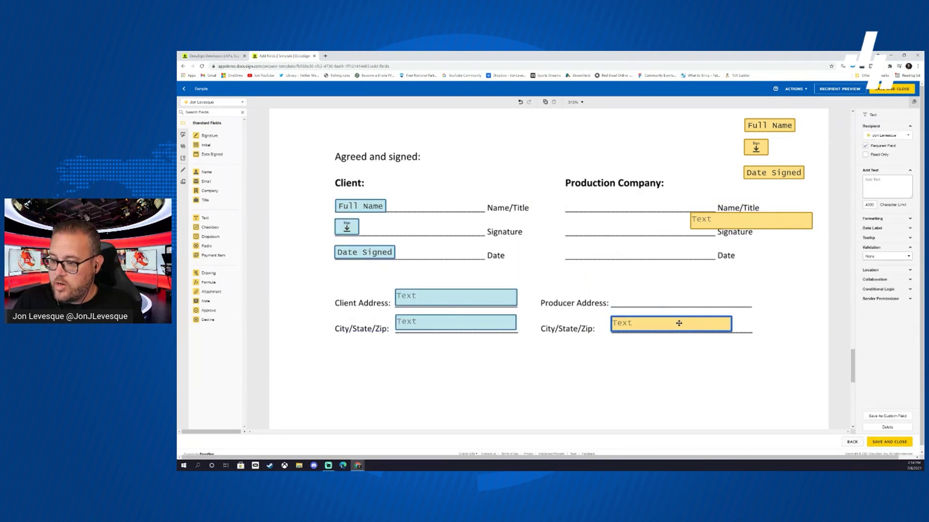
{"action": "left_click", "coordinate": [731, 220]}
{"action": "left_click_drag", "start_coordinate": [730, 220], "coordinate": [650, 294]}
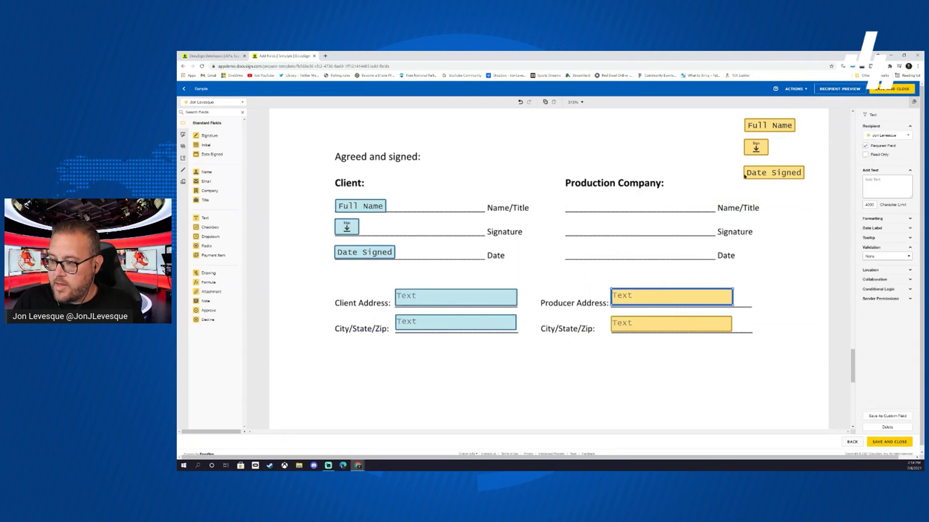
{"action": "left_click_drag", "start_coordinate": [774, 173], "coordinate": [596, 251]}
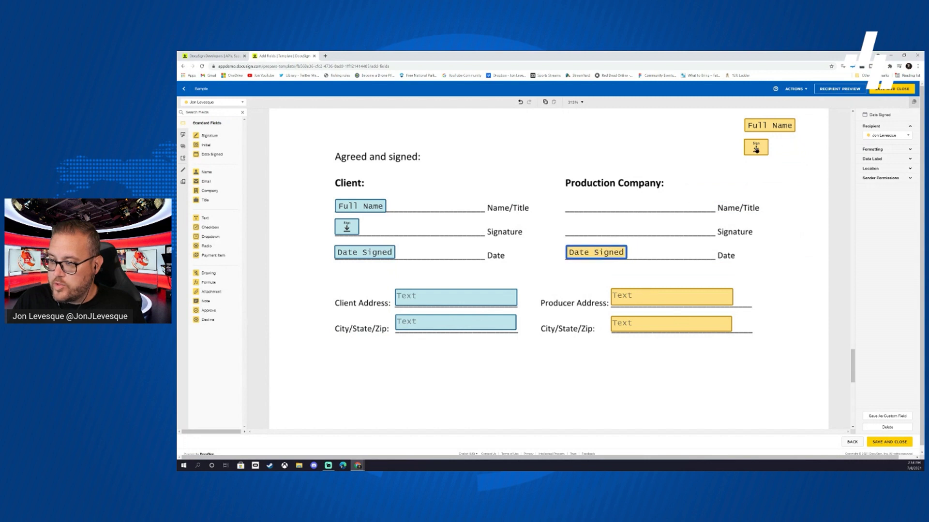
{"action": "left_click_drag", "start_coordinate": [755, 149], "coordinate": [577, 226]}
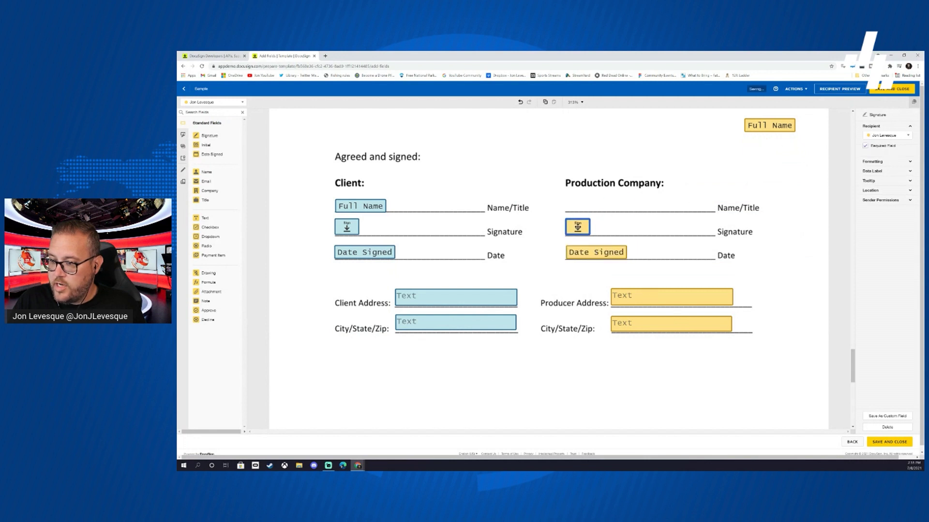
{"action": "left_click_drag", "start_coordinate": [770, 126], "coordinate": [591, 203]}
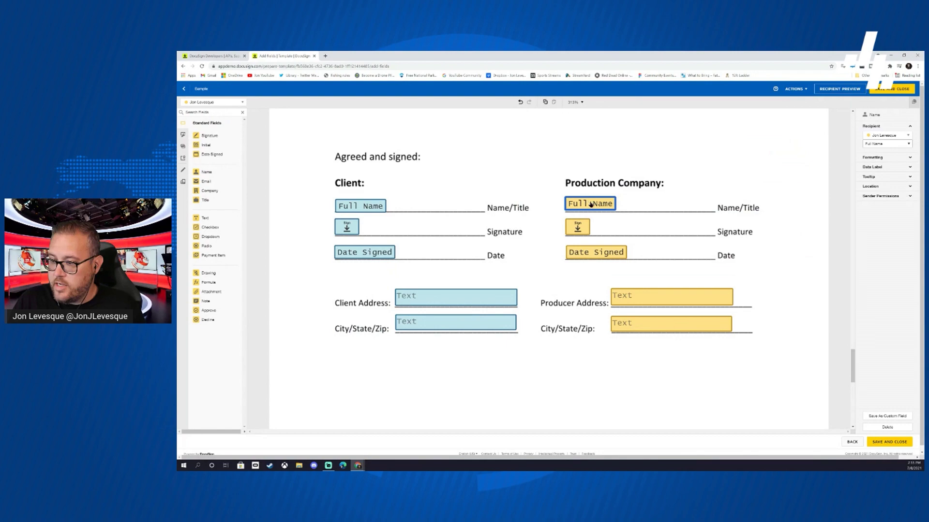
{"action": "scroll", "coordinate": [583, 286], "scroll_direction": "up", "scroll_amount": 15}
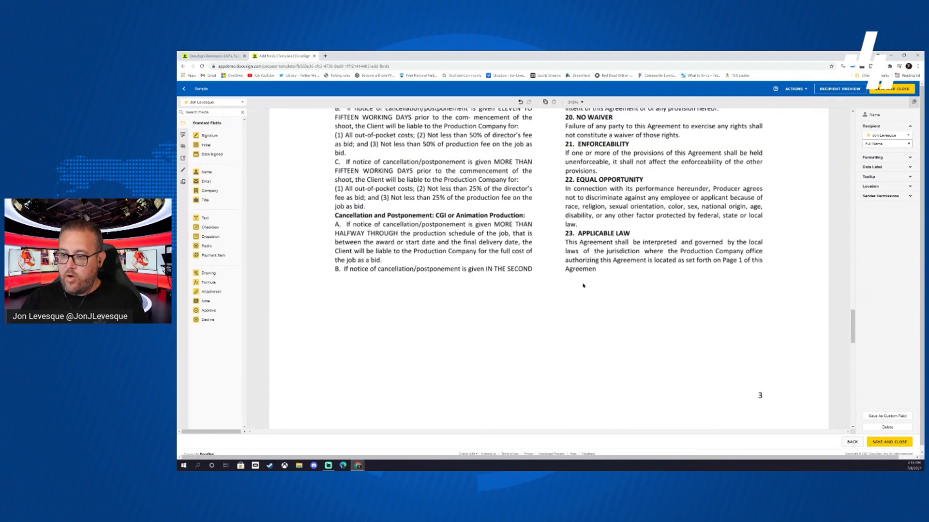
{"action": "scroll", "coordinate": [583, 286], "scroll_direction": "up", "scroll_amount": 15}
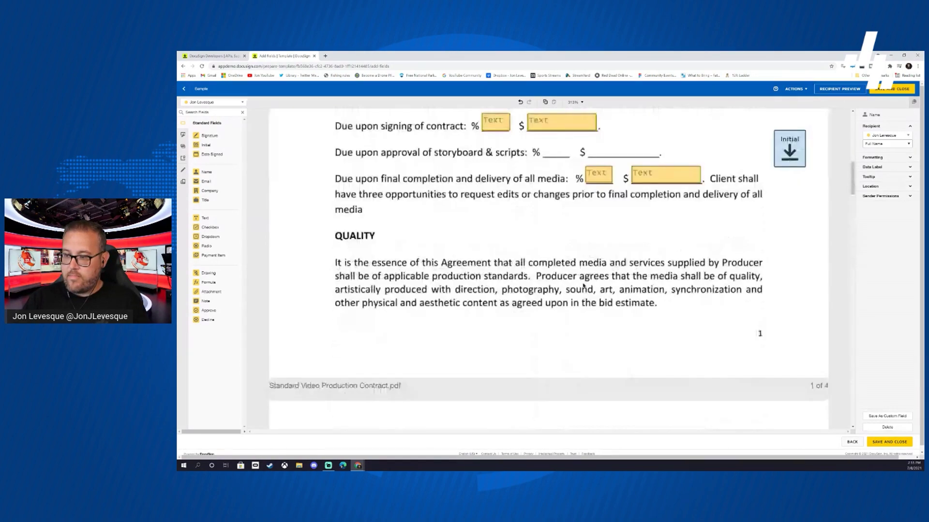
{"action": "scroll", "coordinate": [582, 286], "scroll_direction": "down", "scroll_amount": 15}
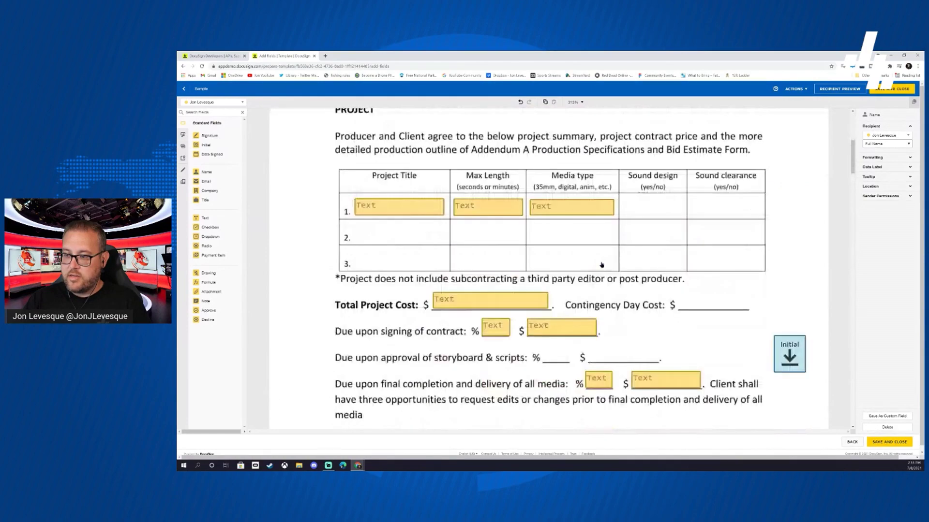
{"action": "scroll", "coordinate": [606, 264], "scroll_direction": "down", "scroll_amount": 15}
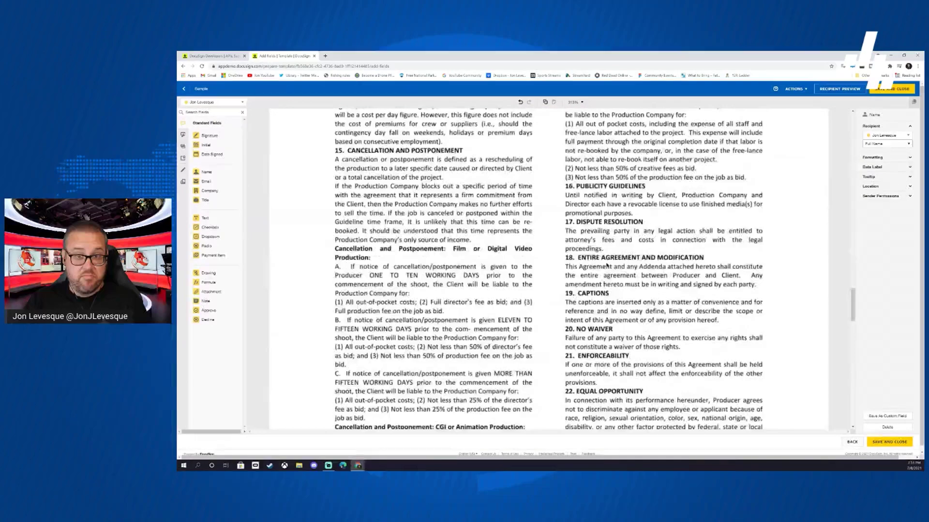
{"action": "scroll", "coordinate": [607, 262], "scroll_direction": "down", "scroll_amount": 4}
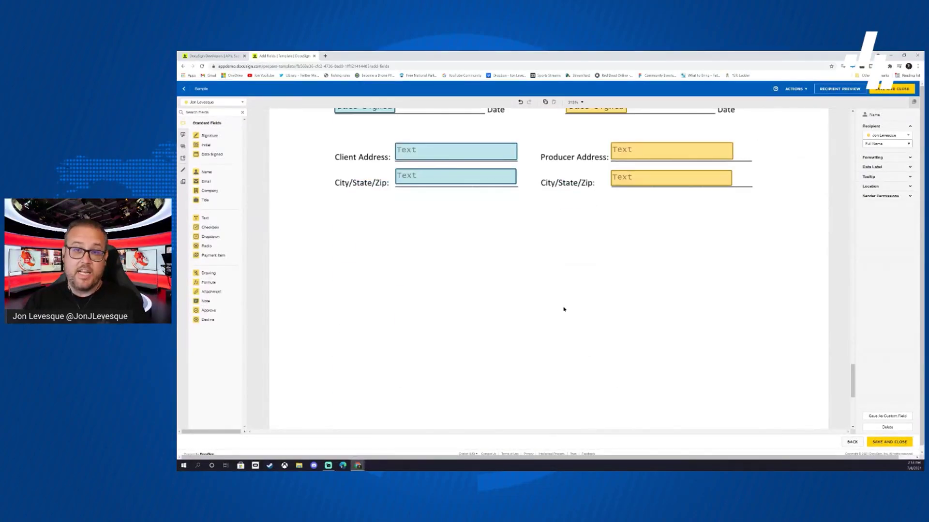
{"action": "scroll", "coordinate": [564, 309], "scroll_direction": "up", "scroll_amount": 12}
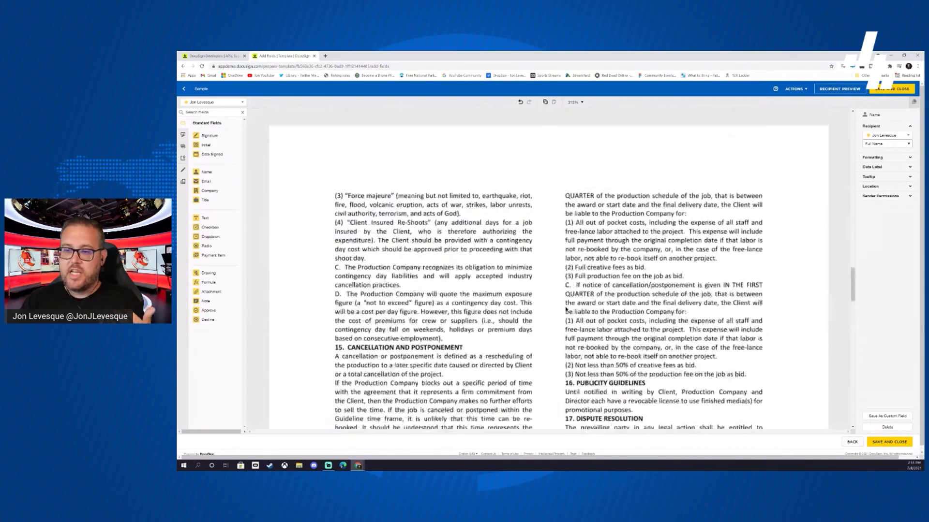
{"action": "scroll", "coordinate": [565, 310], "scroll_direction": "up", "scroll_amount": 4}
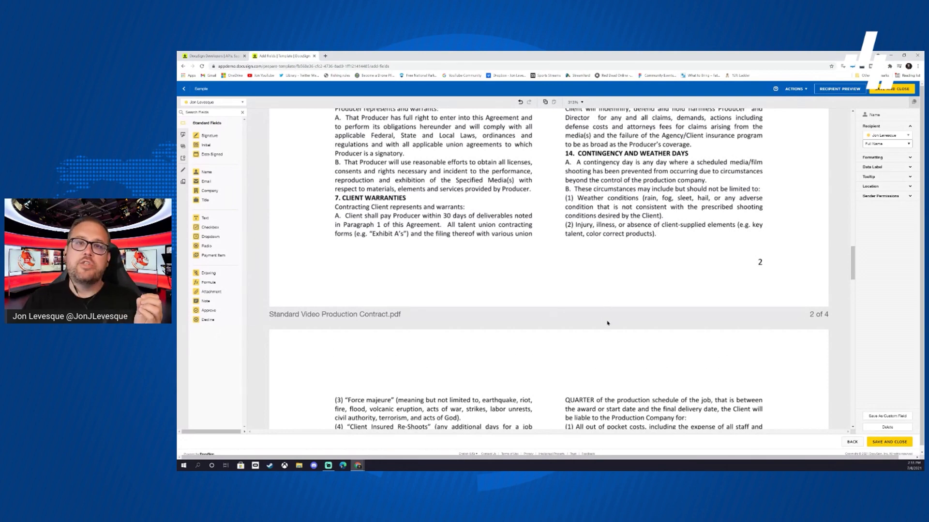
{"action": "scroll", "coordinate": [735, 304], "scroll_direction": "down", "scroll_amount": 20}
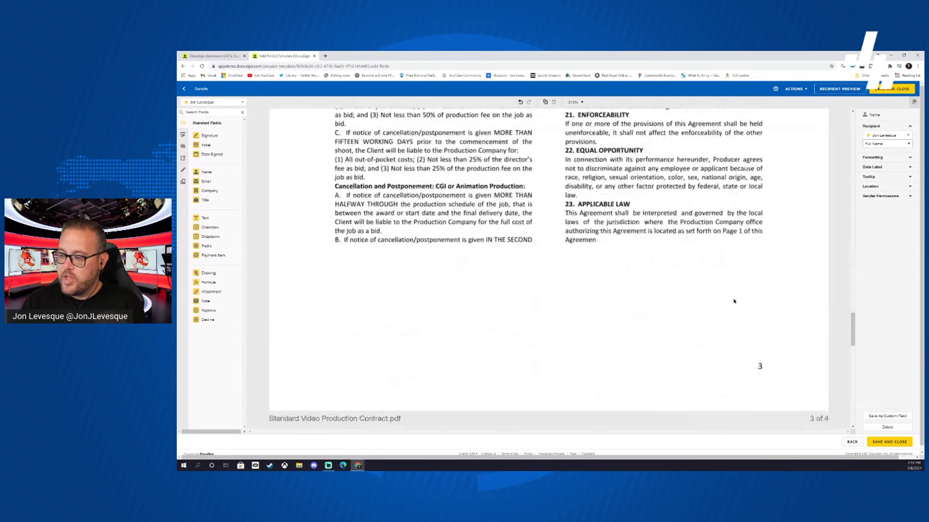
{"action": "scroll", "coordinate": [735, 306], "scroll_direction": "up", "scroll_amount": 2}
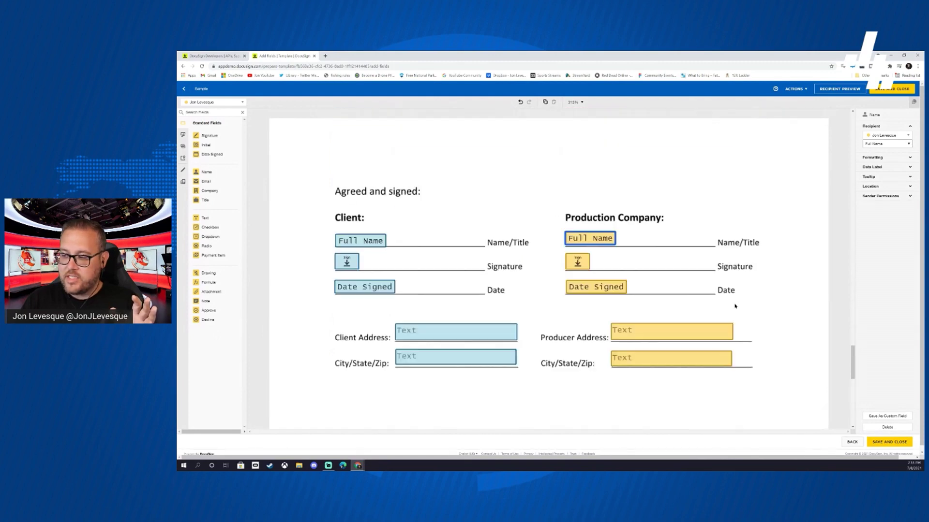
{"action": "left_click", "coordinate": [889, 442]}
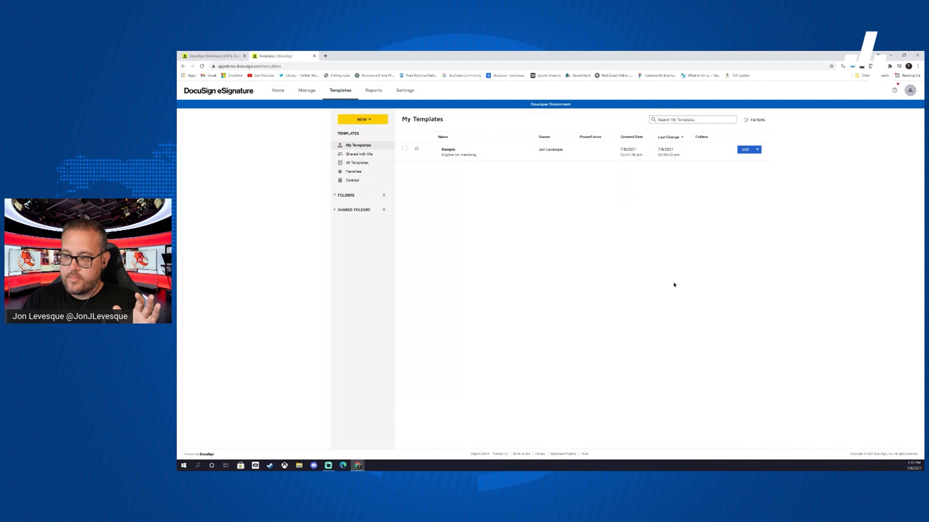
- Use the Sample template and enter the customer's name and email as recipient
{"action": "left_click", "coordinate": [746, 149]}
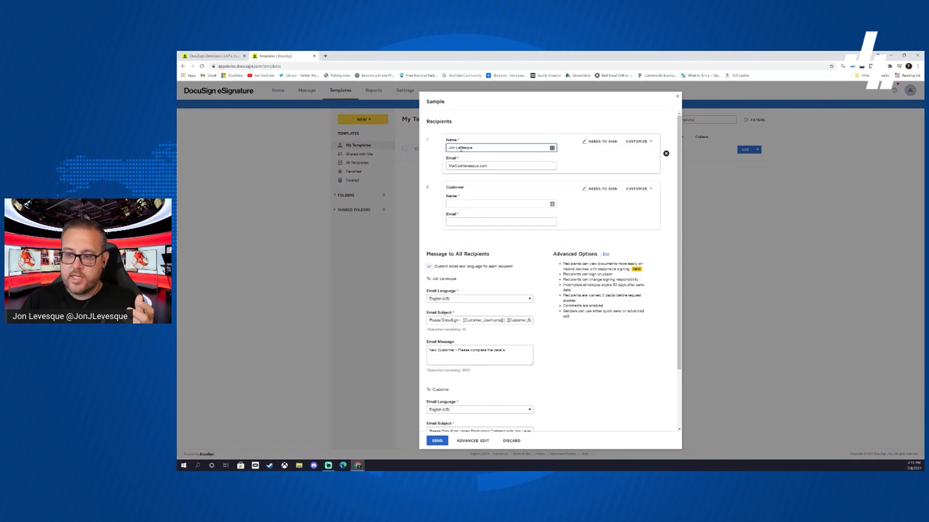
{"action": "left_click", "coordinate": [481, 204]}
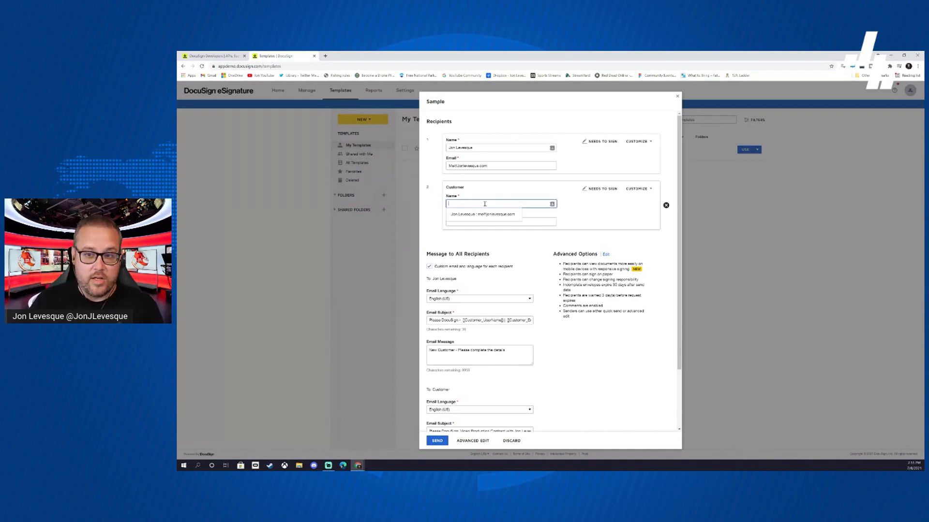
{"action": "type", "text": "me"}
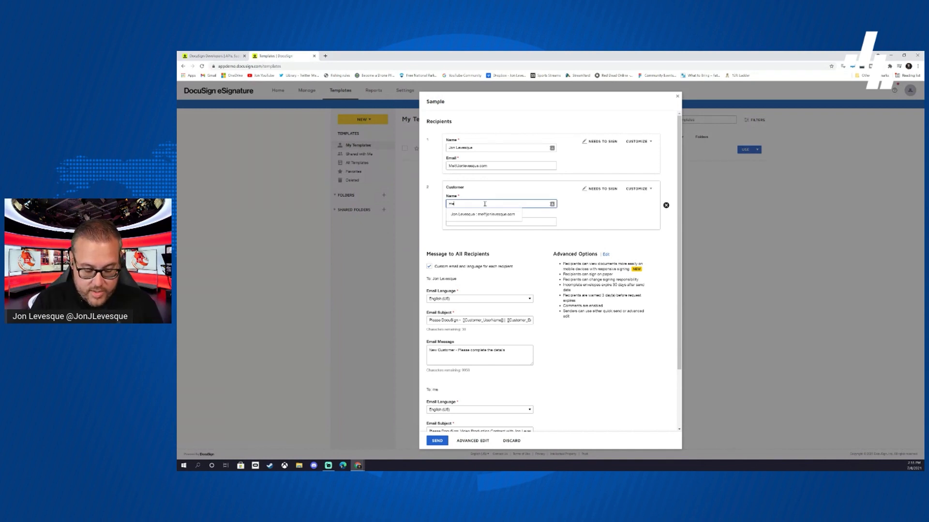
{"action": "type", "text": "li"}
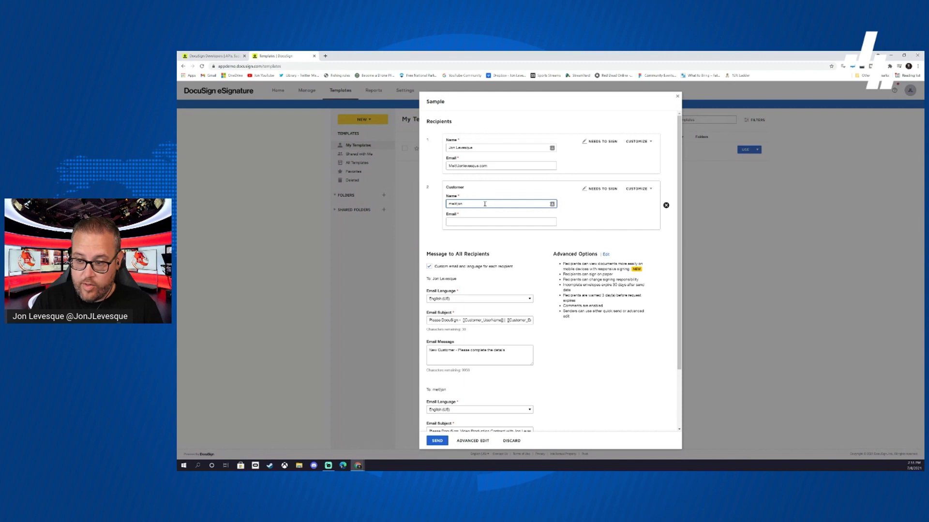
{"action": "key", "text": "BackSpace"}
{"action": "key", "text": "BackSpace"}
{"action": "key", "text": "BackSpace"}
{"action": "key", "text": "BackSpace"}
{"action": "key", "text": "BackSpace"}
{"action": "type", "text": "Jon Do"}
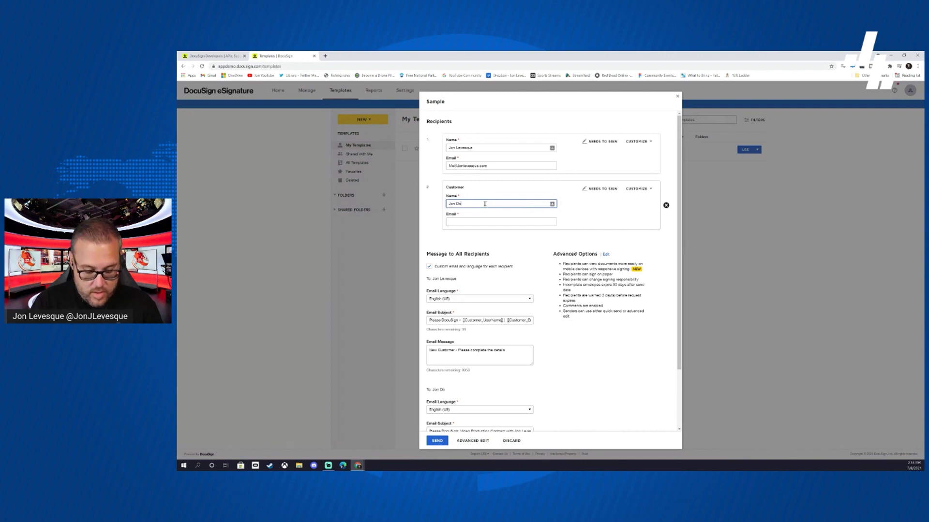
{"action": "type", "text": "e"}
{"action": "key", "text": "Tab"}
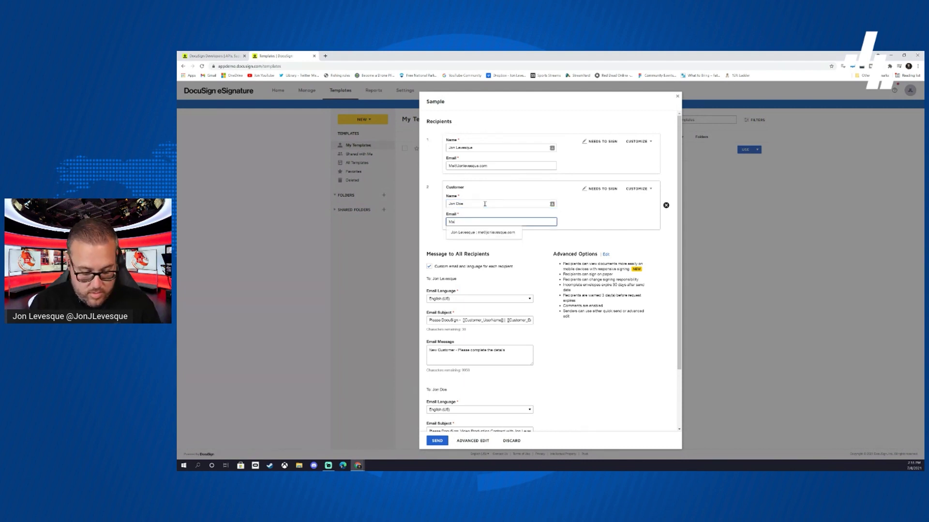
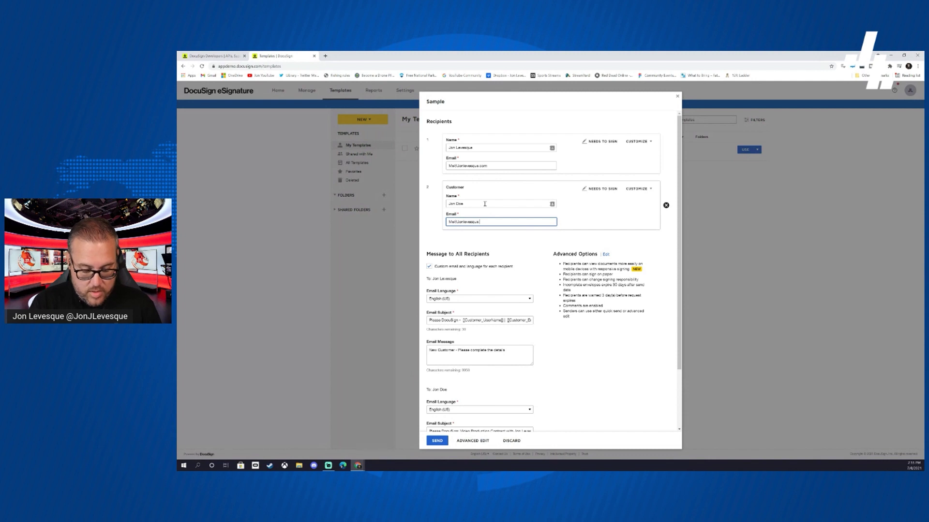
{"action": "scroll", "coordinate": [511, 249], "scroll_direction": "down", "scroll_amount": 2}
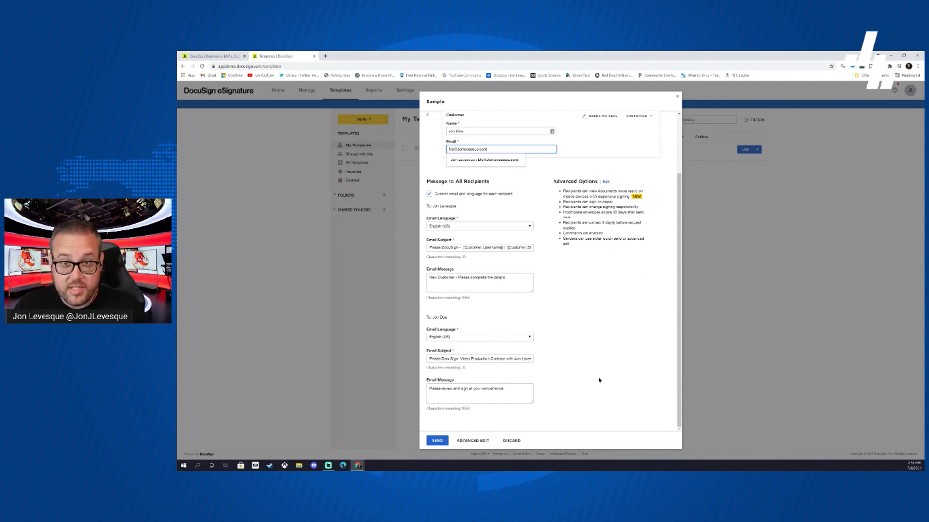
- Send the envelope to both recipients and choose Sign Later instead of signing now
{"action": "left_click", "coordinate": [437, 441]}
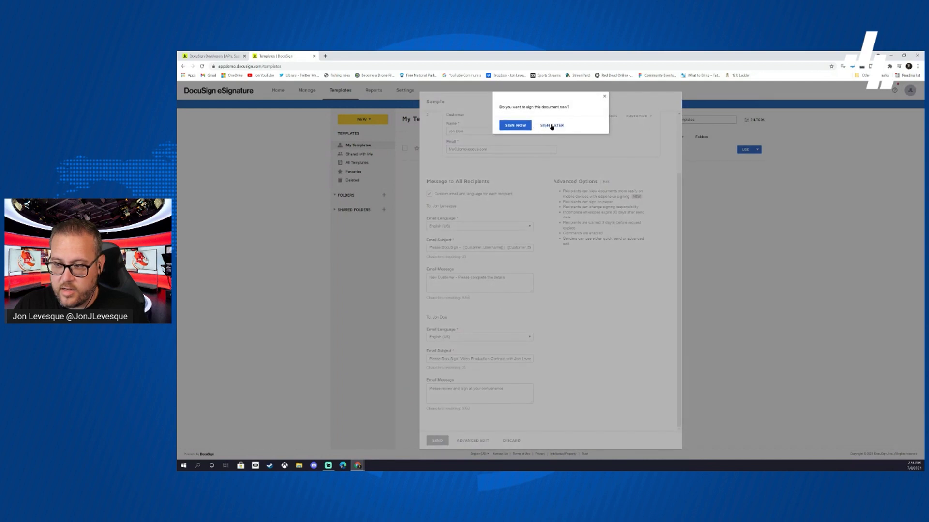
{"action": "left_click", "coordinate": [551, 126]}
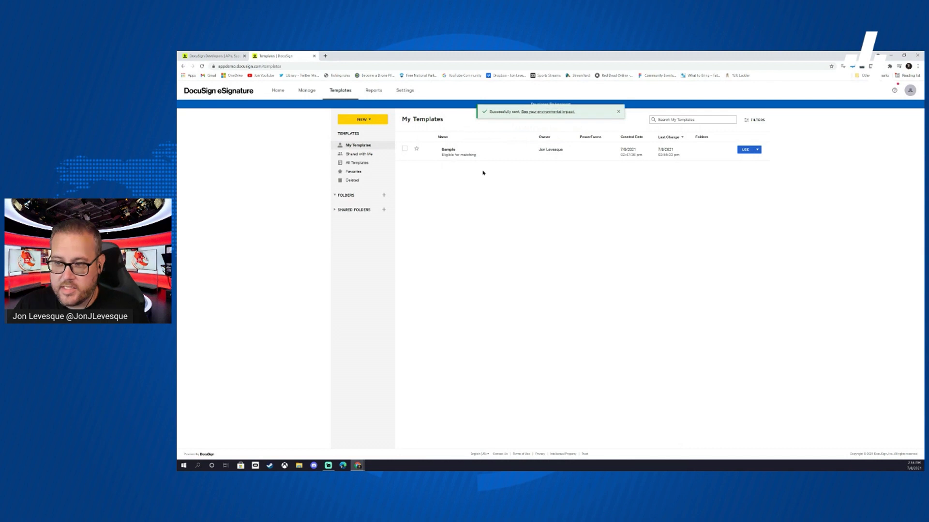
{"action": "left_click", "coordinate": [325, 56]}
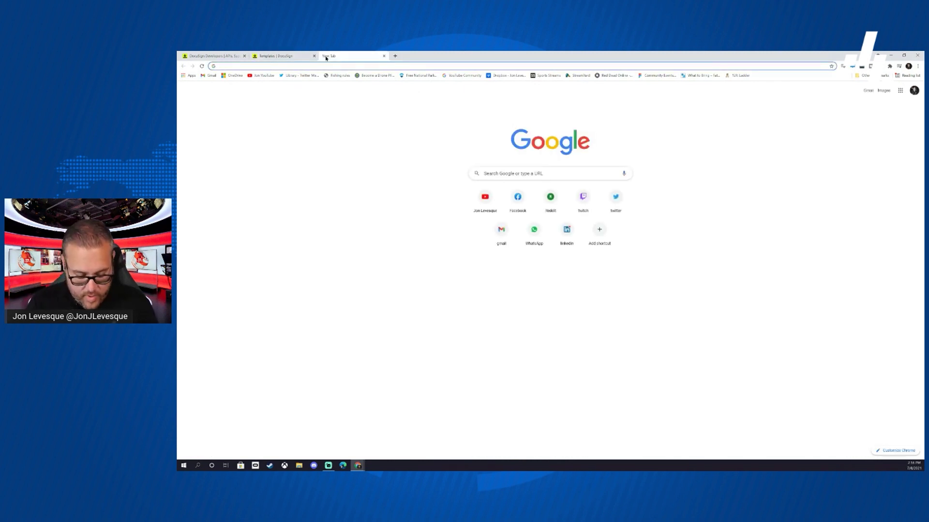
- Load the Office portal and launch Outlook mail
{"action": "type", "text": "po"}
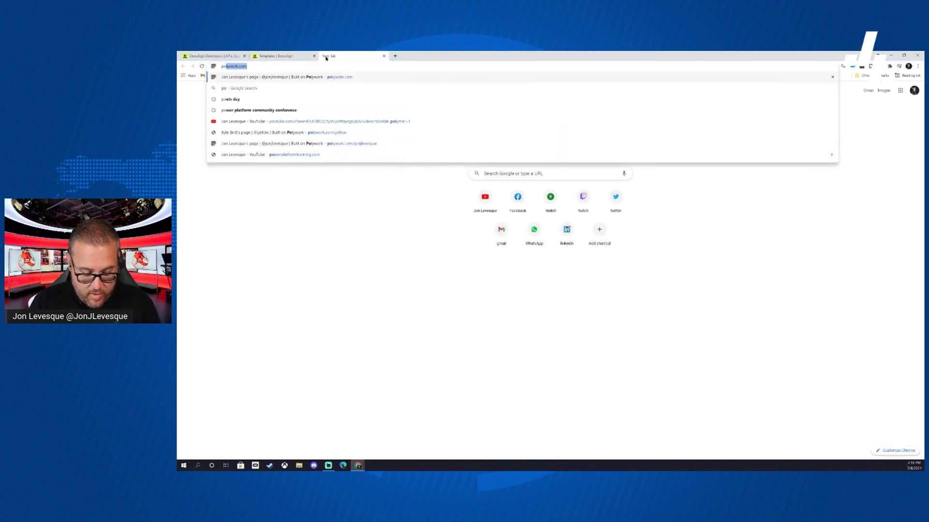
{"action": "type", "text": "rtal."}
{"action": "key", "text": "Return"}
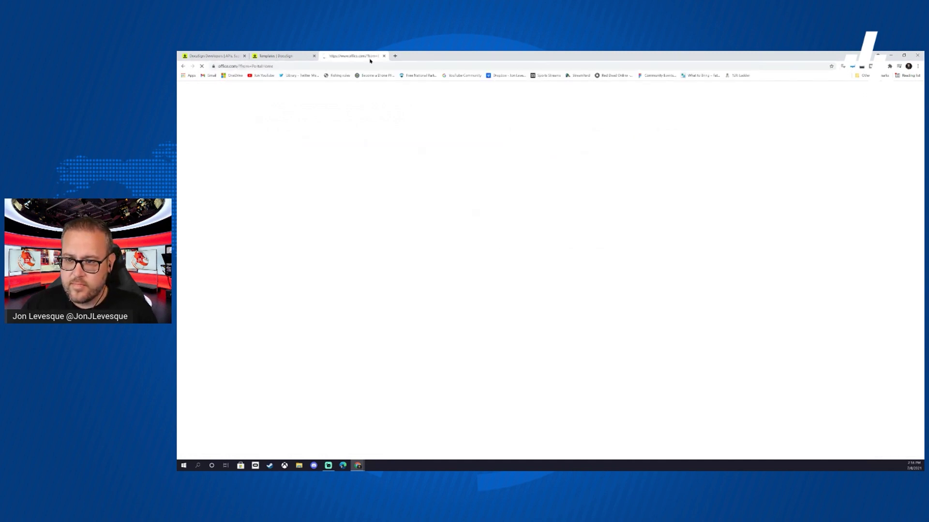
{"action": "left_click", "coordinate": [184, 182]}
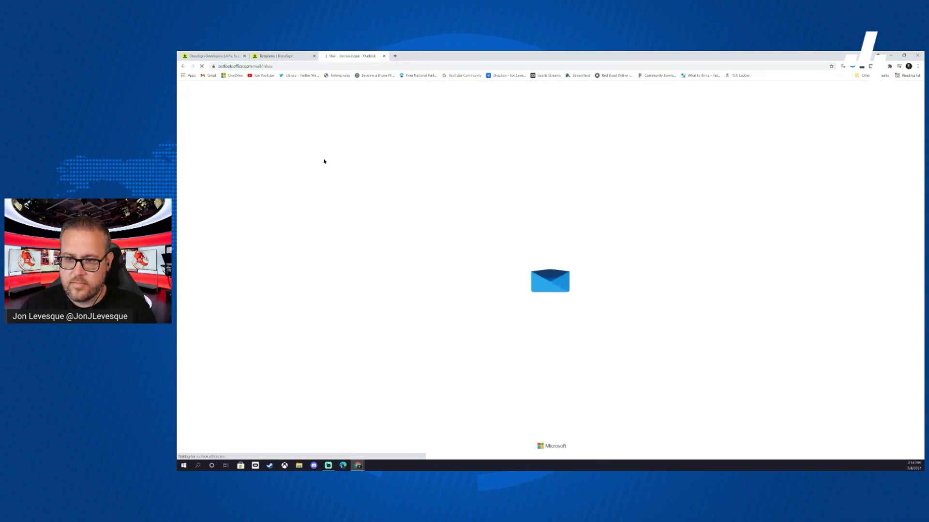
- Open the DocuSign review-request email, show its blocked images, and open the contract via REVIEW DOCUMENT
{"action": "left_click", "coordinate": [305, 158]}
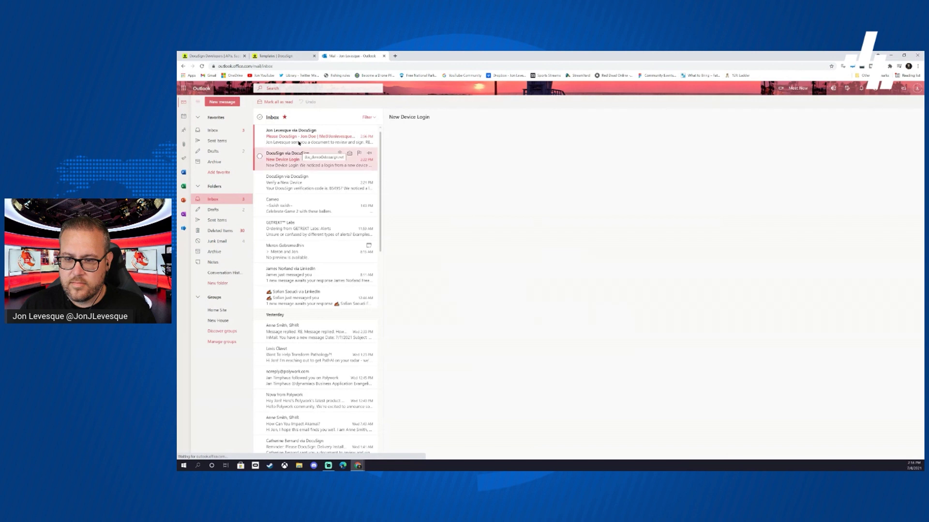
{"action": "left_click", "coordinate": [298, 138]}
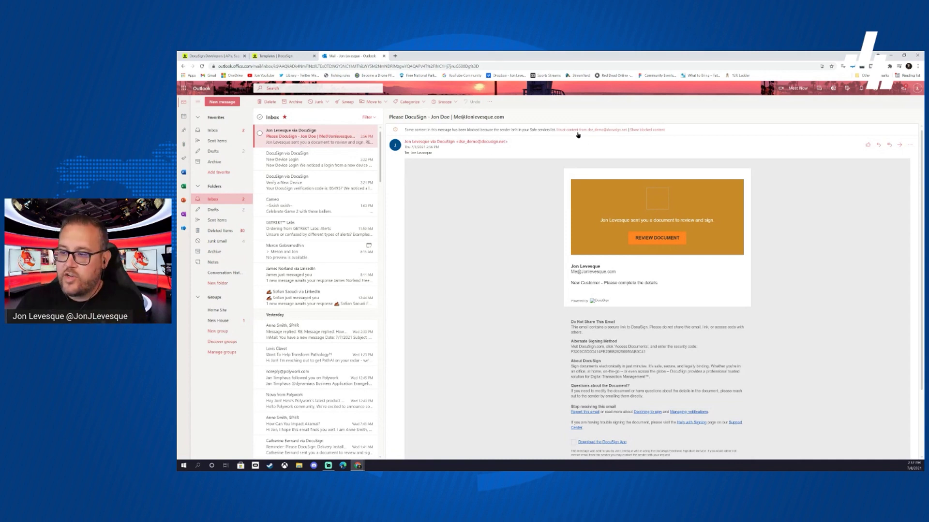
{"action": "left_click", "coordinate": [612, 132]}
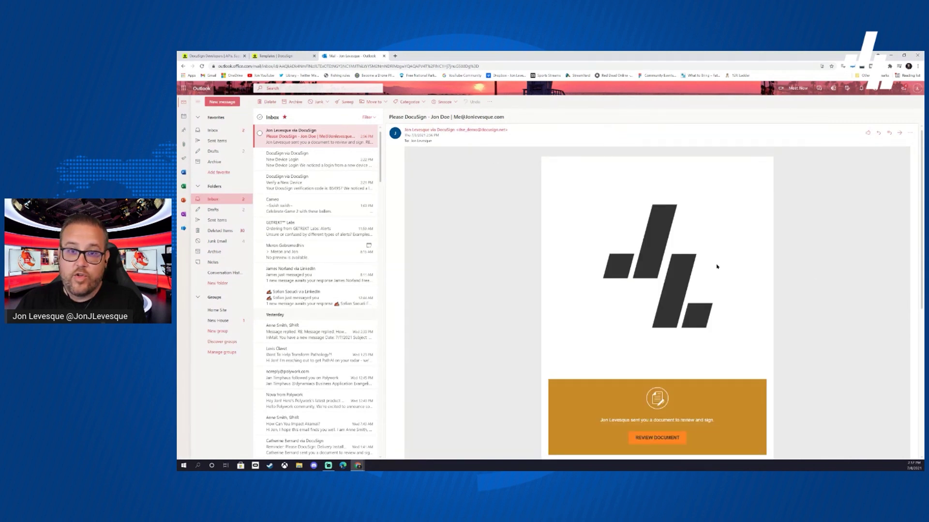
{"action": "scroll", "coordinate": [663, 270], "scroll_direction": "down", "scroll_amount": 3}
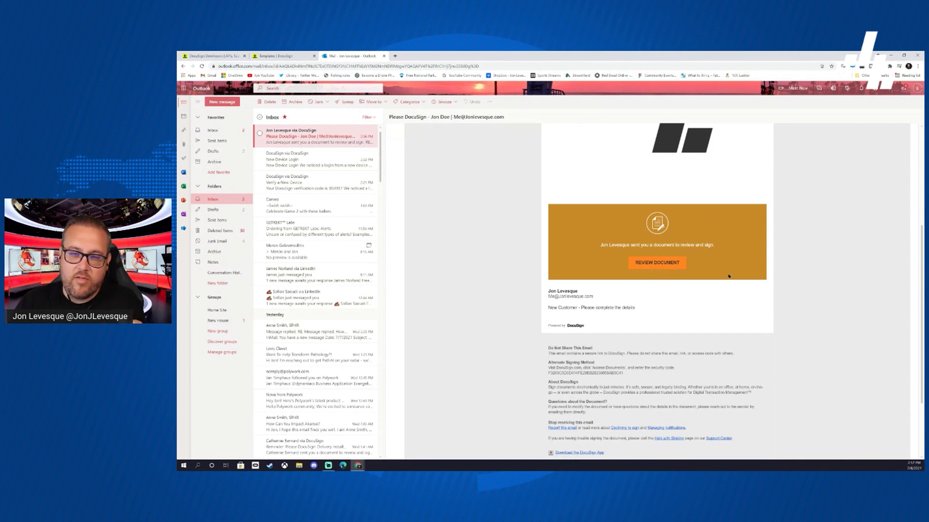
{"action": "left_click", "coordinate": [661, 264]}
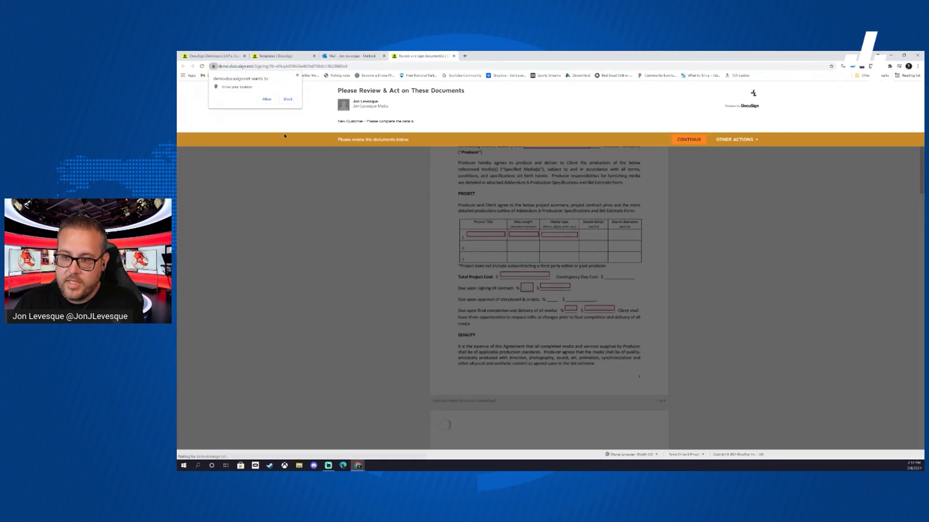
- Allow location, continue into the contract, and enter the Production Company name
{"action": "left_click", "coordinate": [267, 100]}
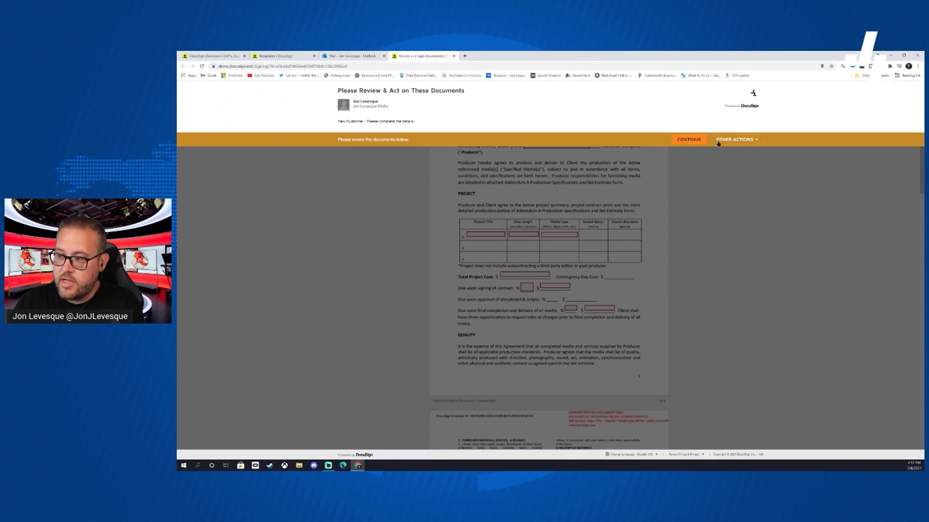
{"action": "left_click", "coordinate": [689, 140]}
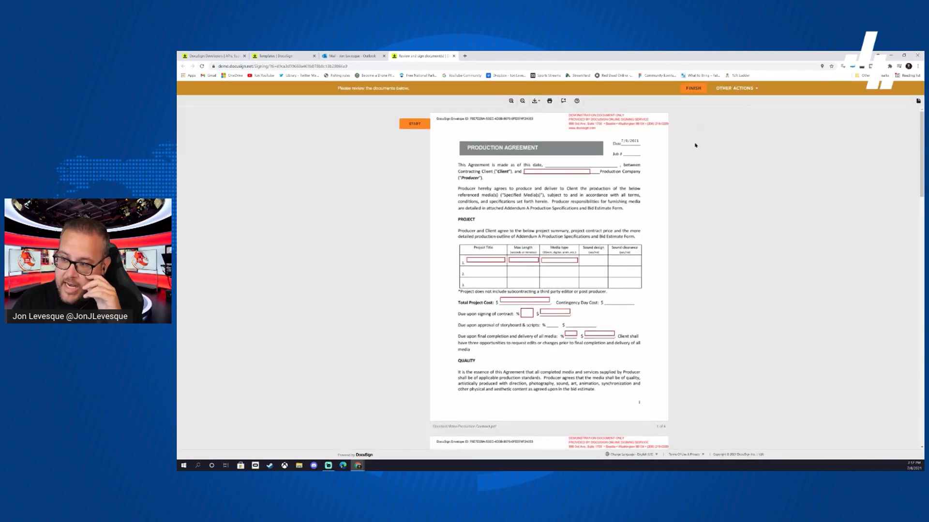
{"action": "left_click", "coordinate": [558, 170]}
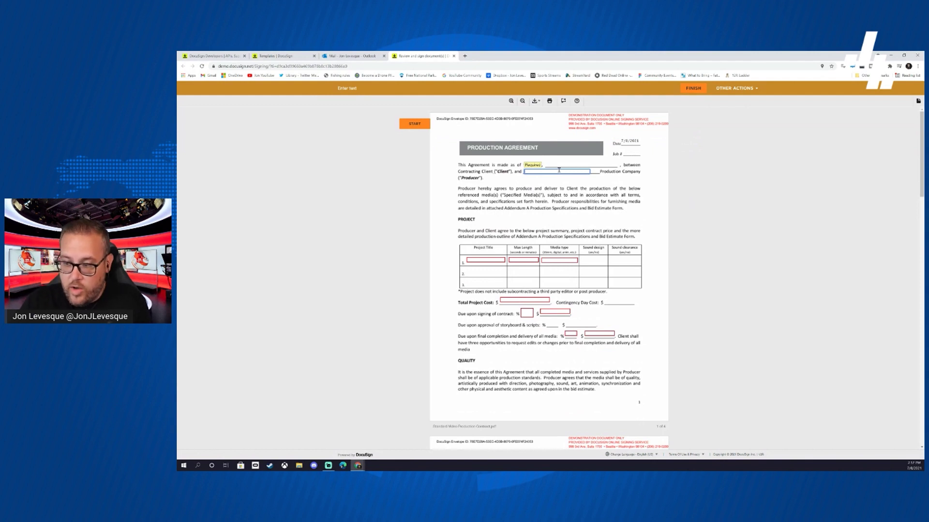
{"action": "type", "text": "Jon Leves"}
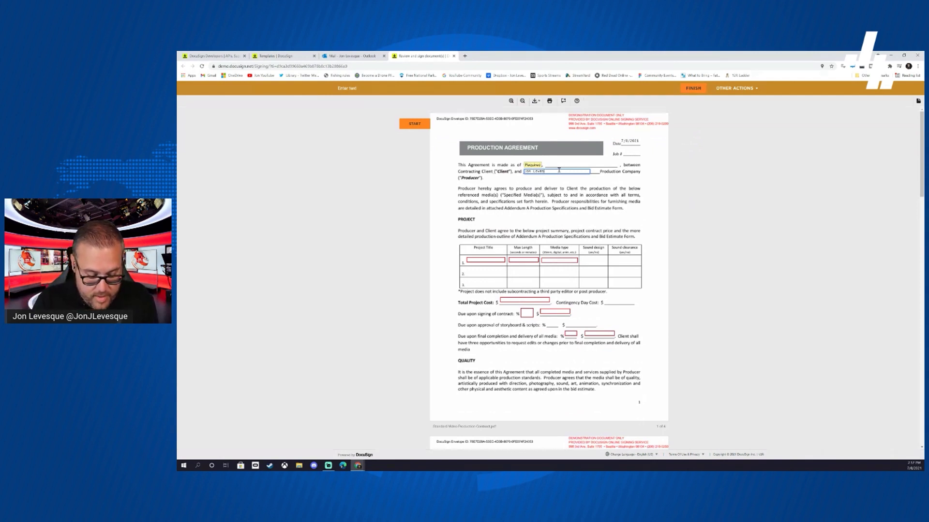
{"action": "type", "text": "que Med"}
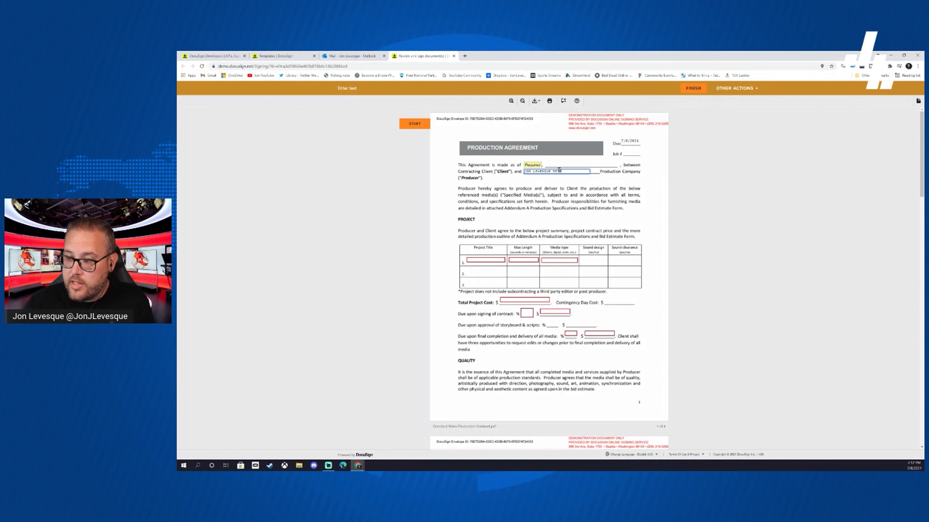
{"action": "key", "text": "BackSpace"}
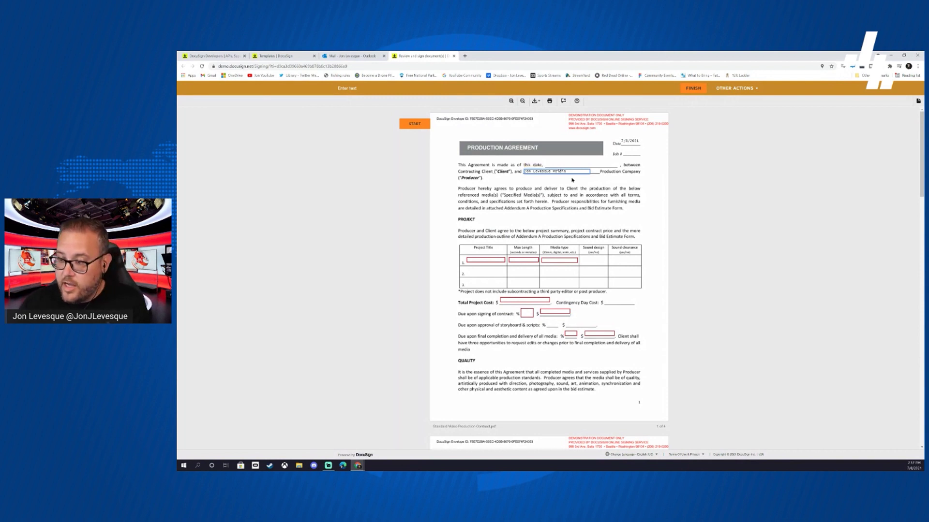
{"action": "key", "text": "BackSpace"}
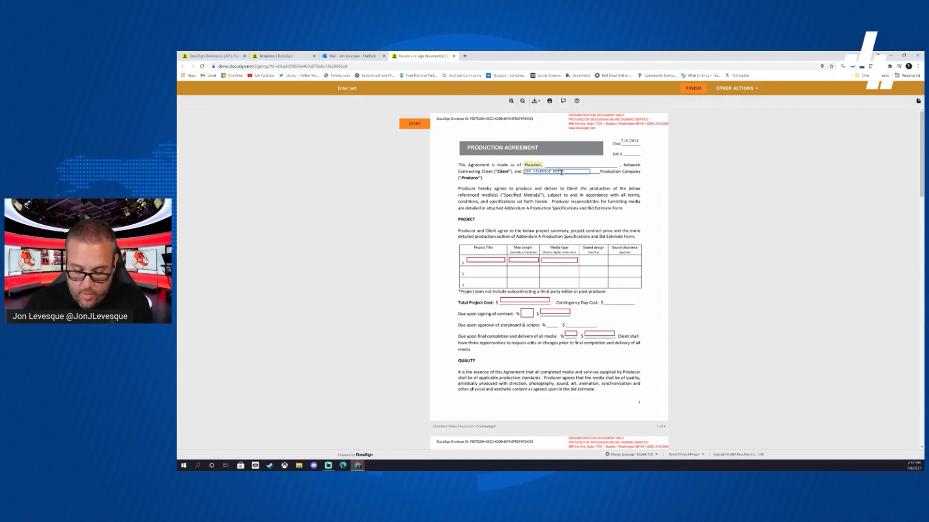
- Fill project row 1, Total Project Cost 5000, $2500 due on signing and 50% on completion
{"action": "left_click", "coordinate": [485, 259]}
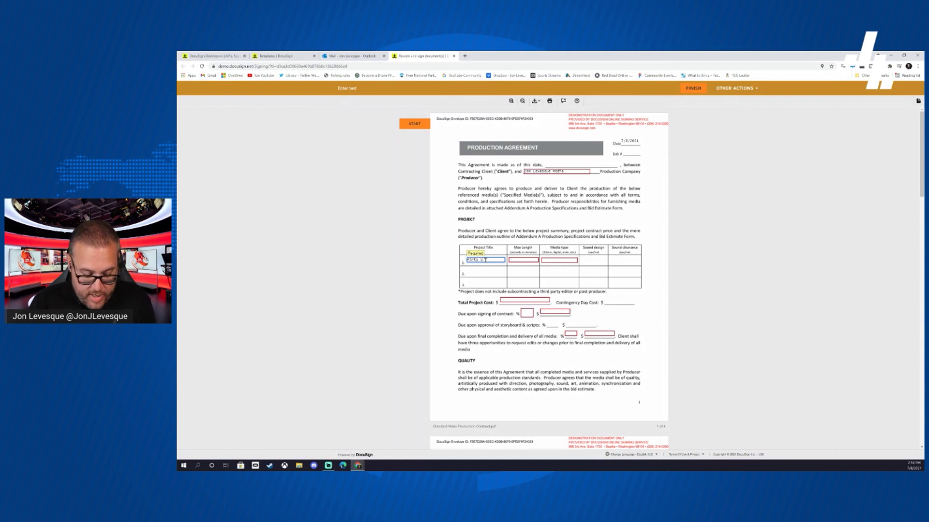
{"action": "key", "text": "Tab"}
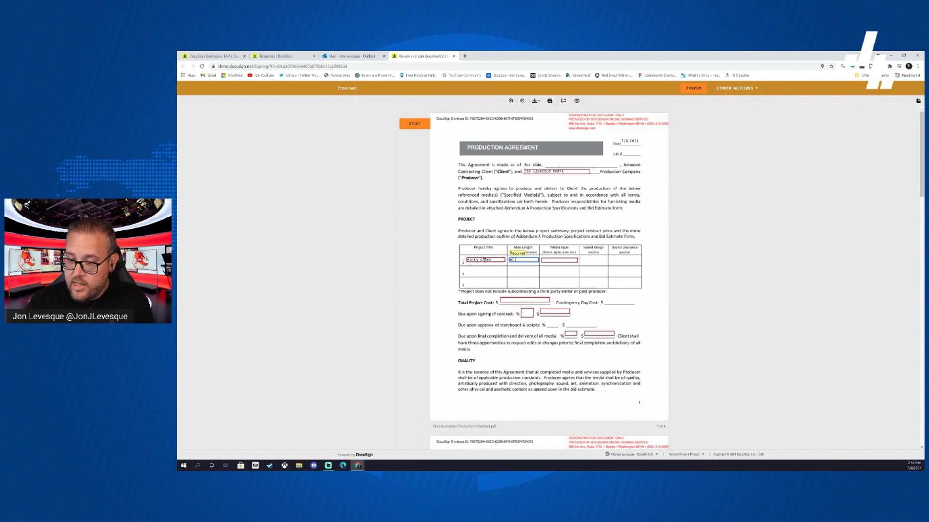
{"action": "key", "text": "Tab"}
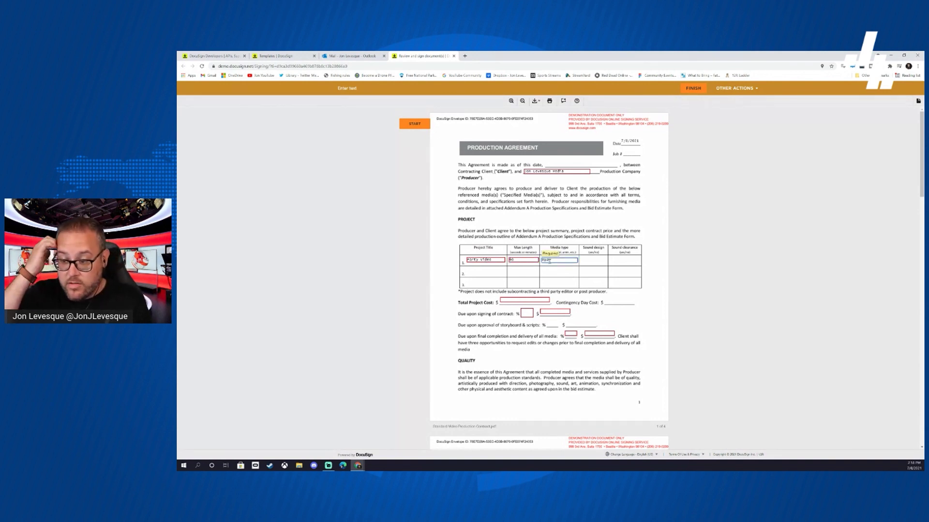
{"action": "left_click", "coordinate": [519, 298]}
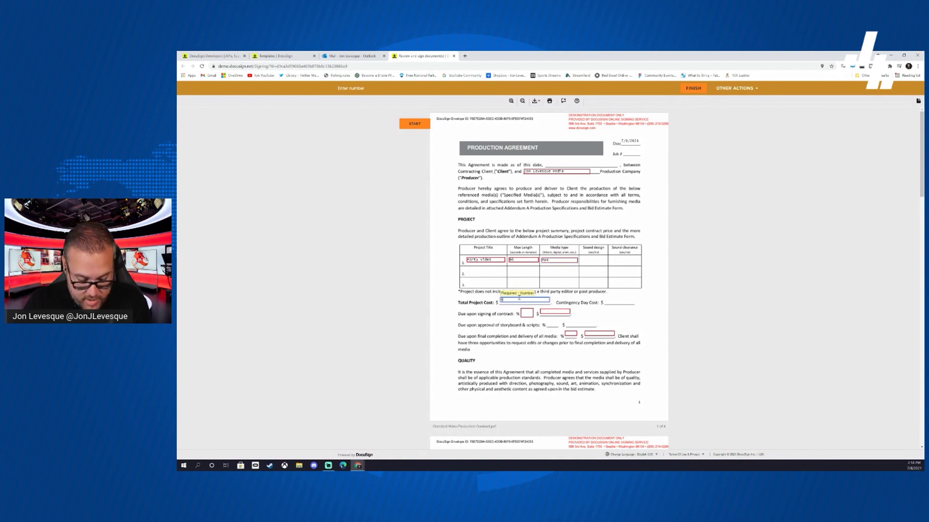
{"action": "left_click", "coordinate": [529, 314]}
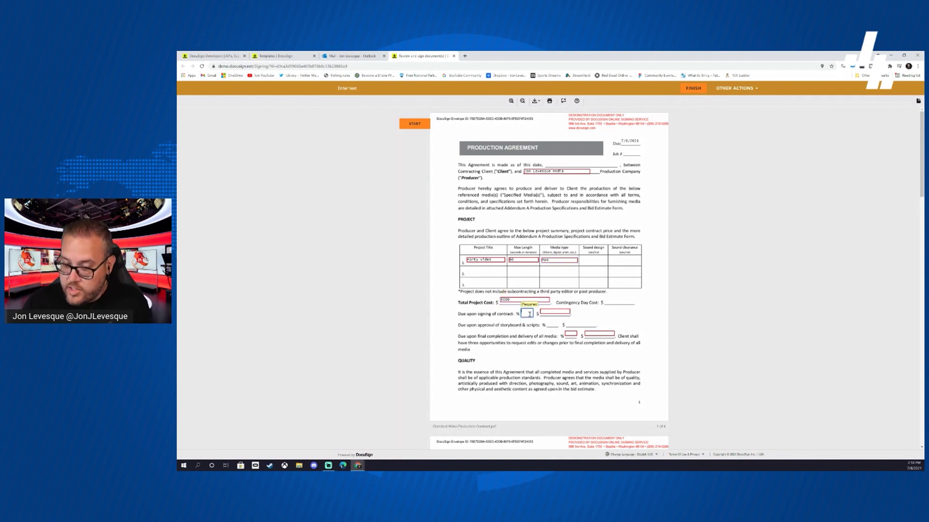
{"action": "left_click", "coordinate": [550, 312]}
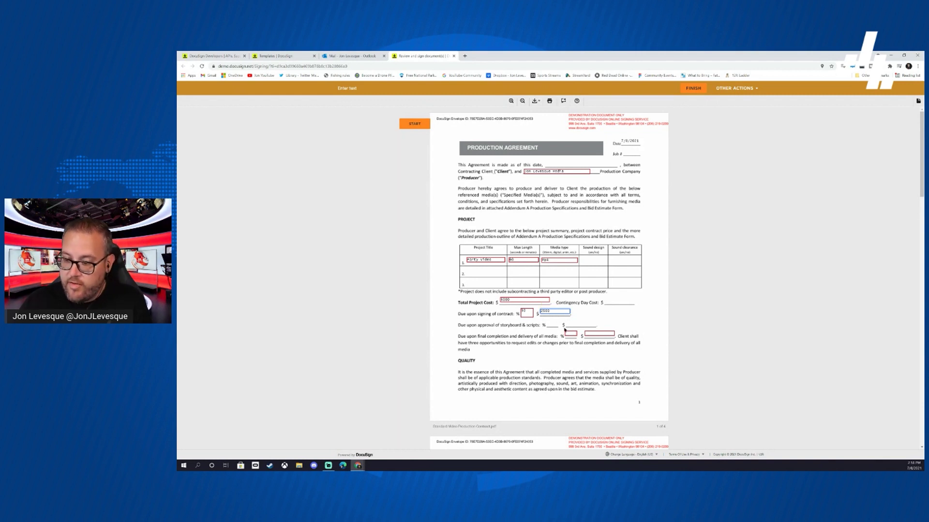
{"action": "left_click", "coordinate": [570, 333]}
{"action": "type", "text": "50"}
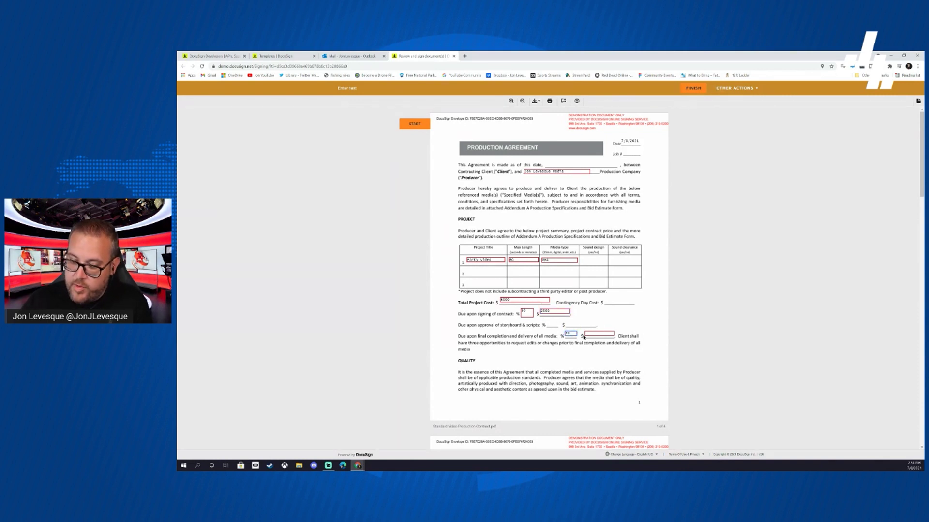
{"action": "left_click", "coordinate": [589, 334]}
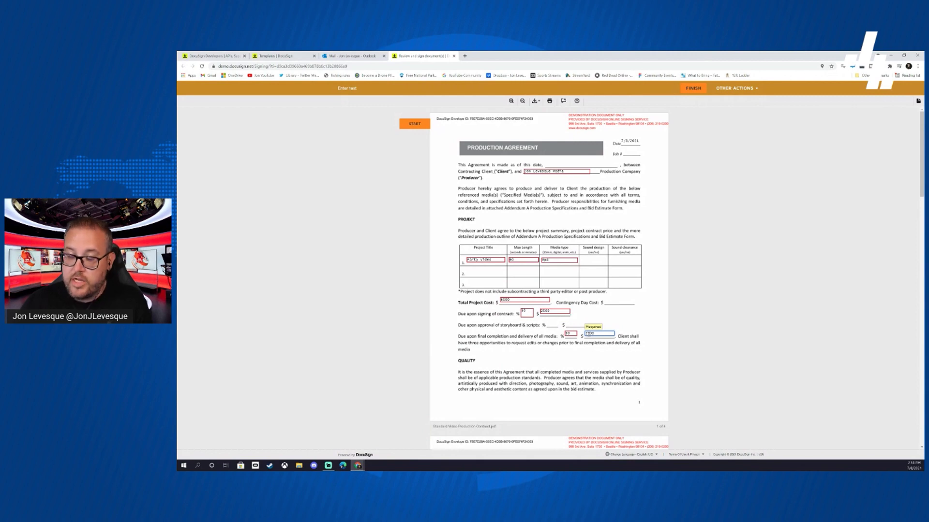
{"action": "scroll", "coordinate": [591, 341], "scroll_direction": "down", "scroll_amount": 15}
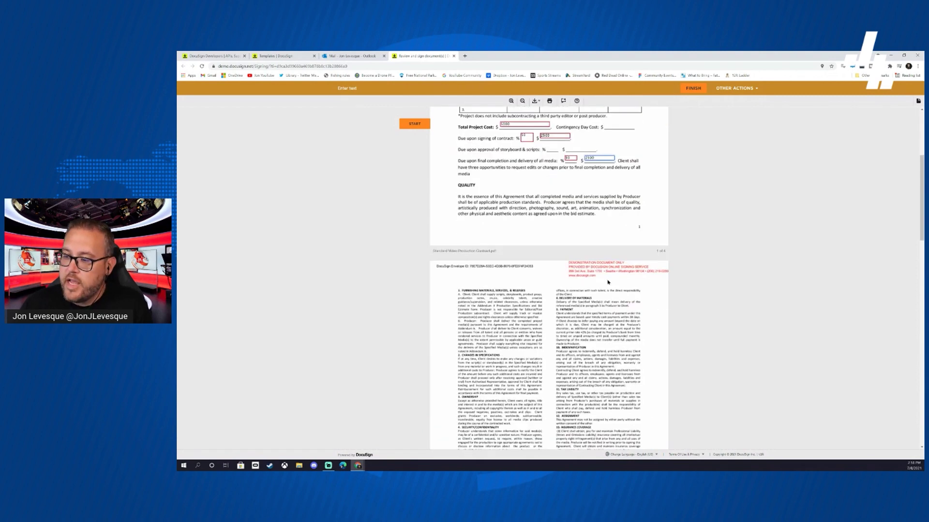
- Sign the Production Company signature line and enter the producer's address and city/state/zip
{"action": "scroll", "coordinate": [592, 254], "scroll_direction": "down", "scroll_amount": 8}
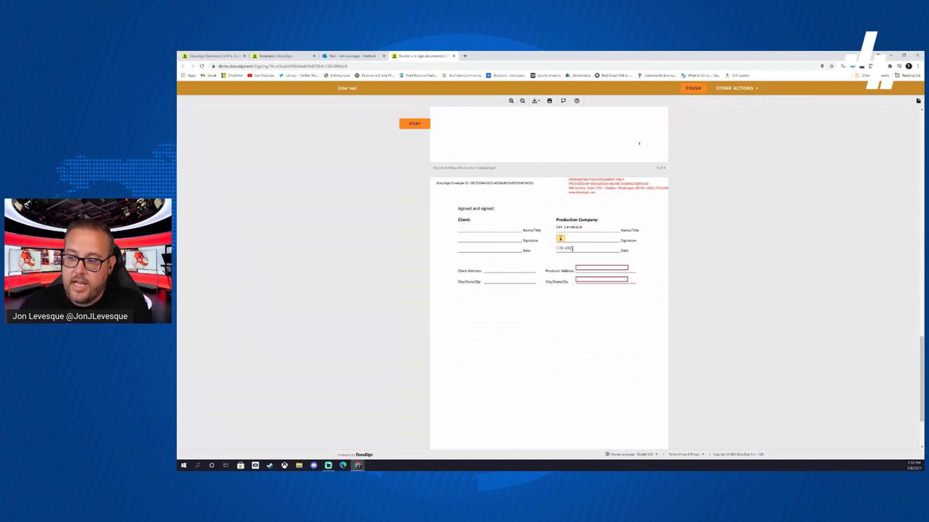
{"action": "left_click", "coordinate": [561, 241]}
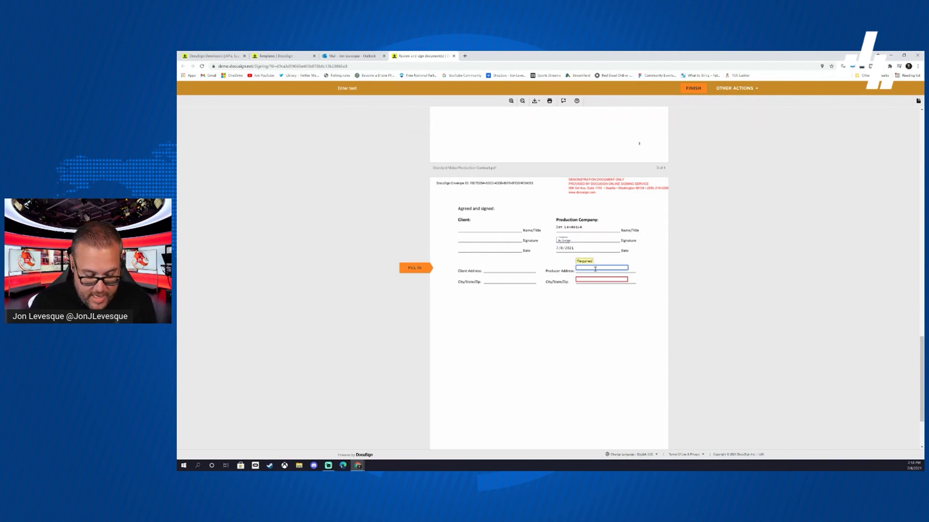
{"action": "left_click", "coordinate": [595, 269]}
{"action": "type", "text": "123 star"}
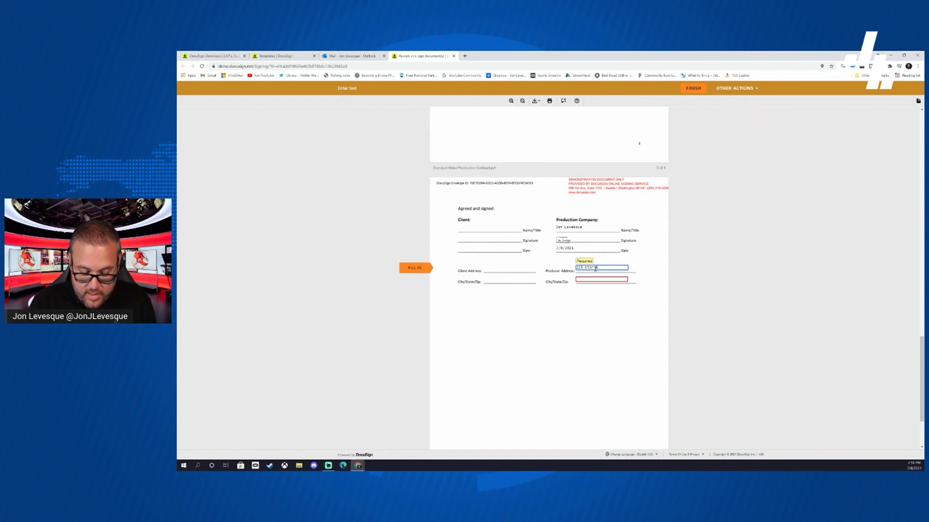
{"action": "type", "text": " lane"}
{"action": "key", "text": "Tab"}
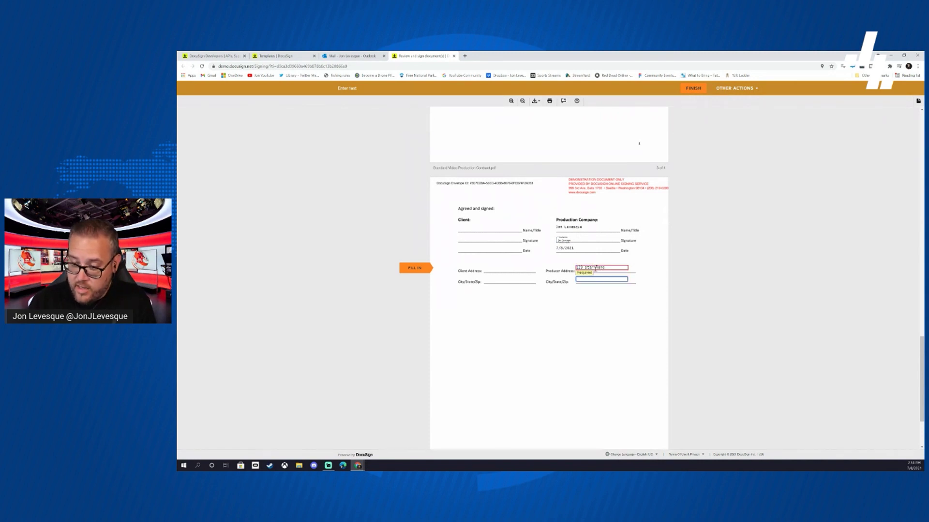
{"action": "type", "text": "66attle"}
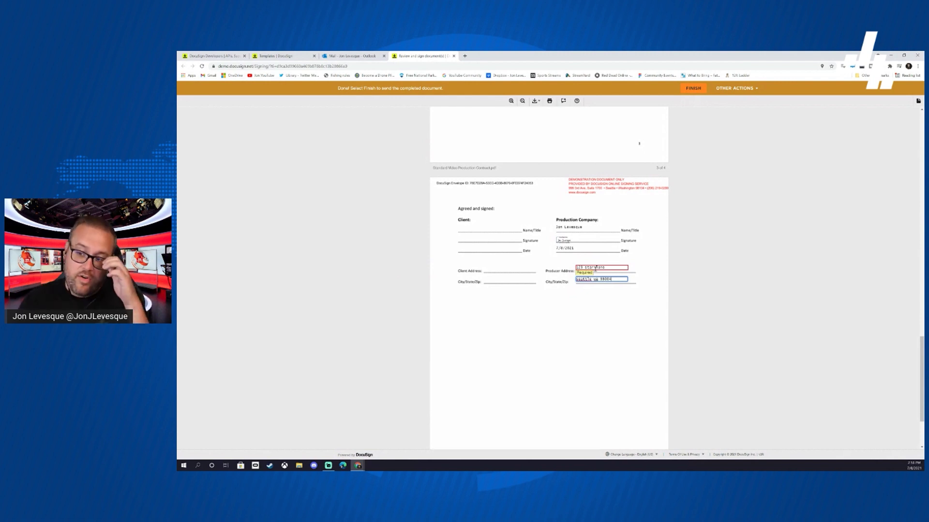
{"action": "left_click", "coordinate": [639, 292]}
- Scroll back up through the contract and finish signing as the sender
{"action": "scroll", "coordinate": [640, 291], "scroll_direction": "down", "scroll_amount": 2}
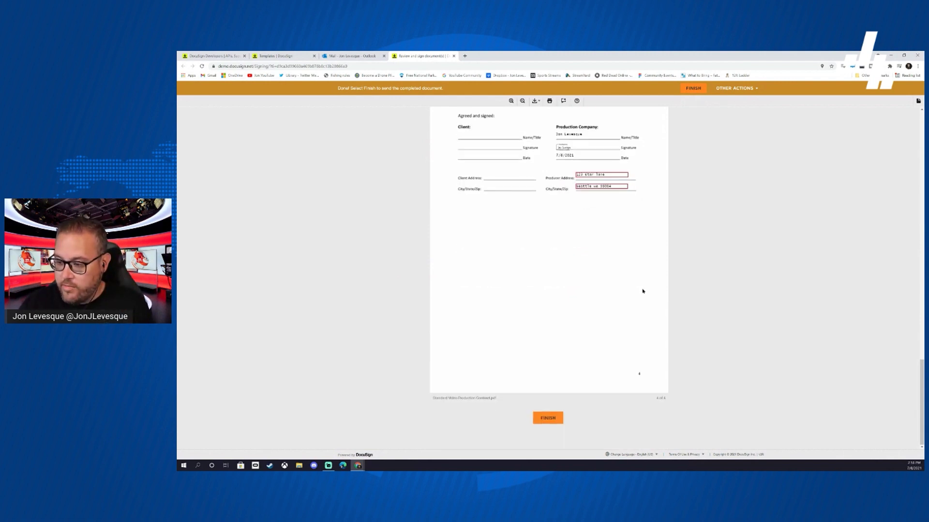
{"action": "scroll", "coordinate": [631, 301], "scroll_direction": "up", "scroll_amount": 15}
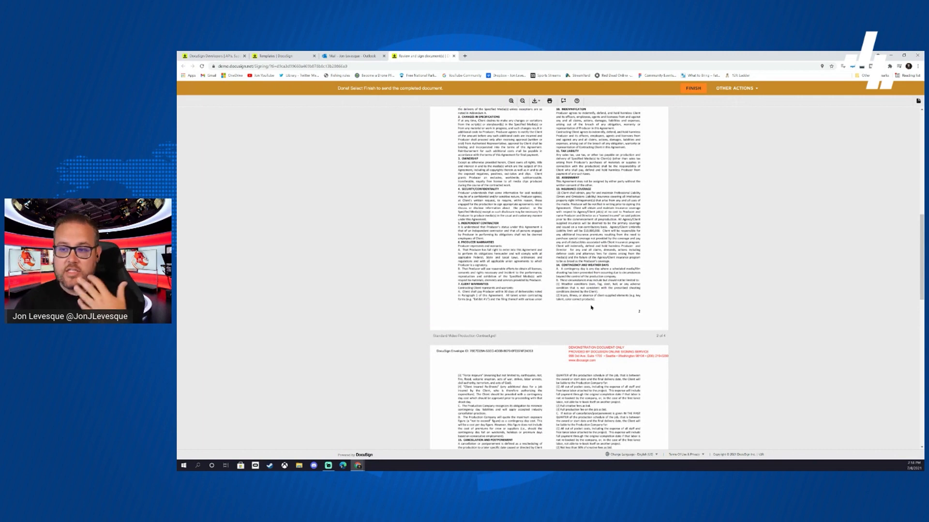
{"action": "scroll", "coordinate": [592, 305], "scroll_direction": "up", "scroll_amount": 6}
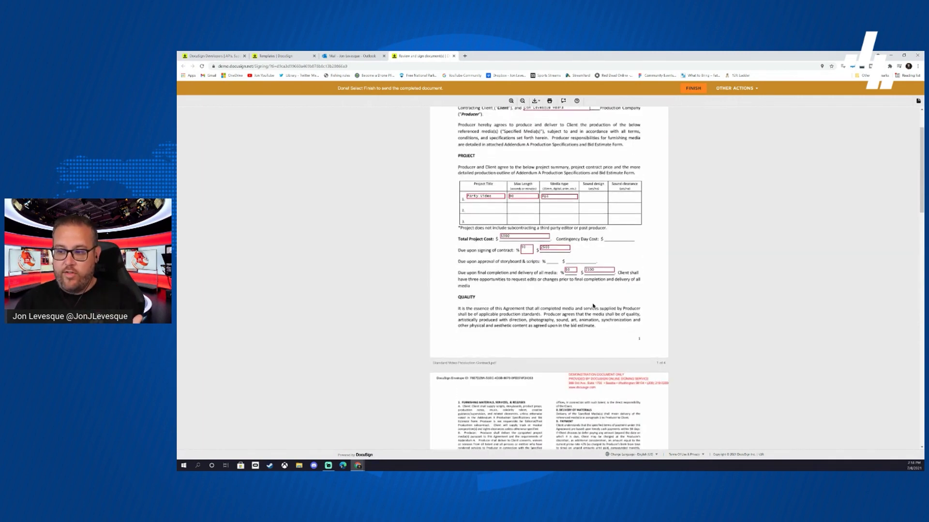
{"action": "left_click", "coordinate": [693, 88]}
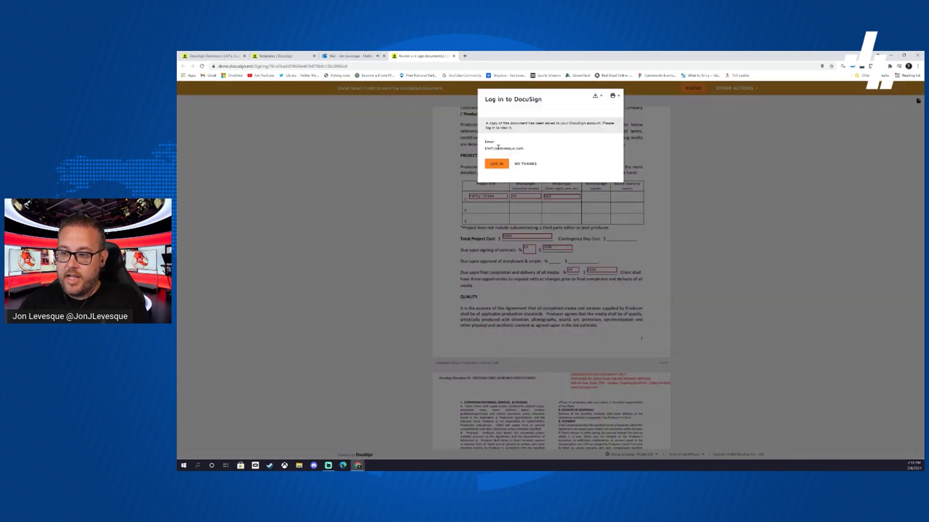
- Log in to DocuSign to keep the saved copy, then close its tab to return to Outlook
{"action": "left_click", "coordinate": [500, 166]}
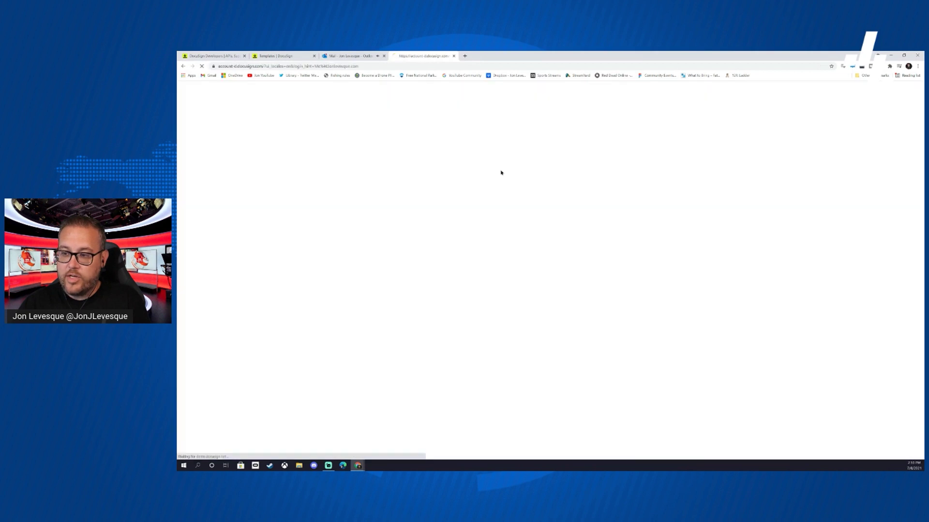
{"action": "left_click", "coordinate": [547, 196]}
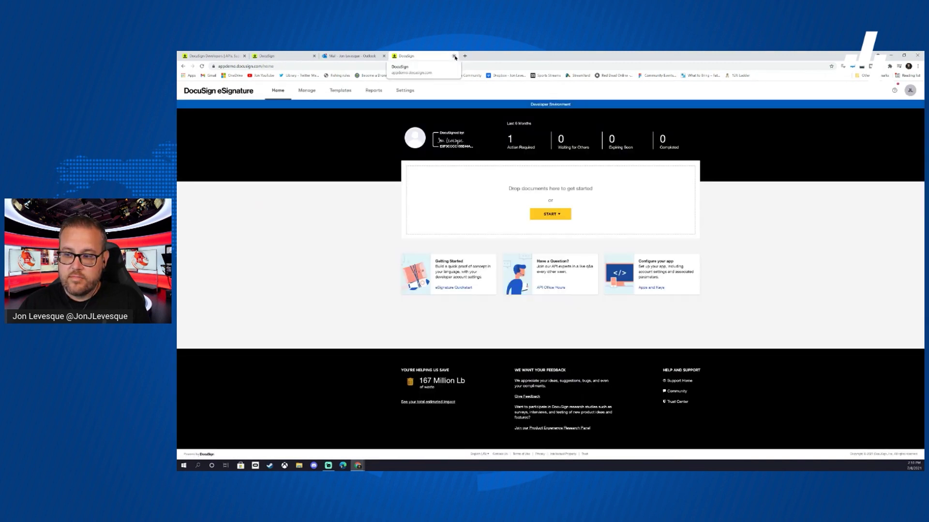
{"action": "left_click", "coordinate": [454, 56]}
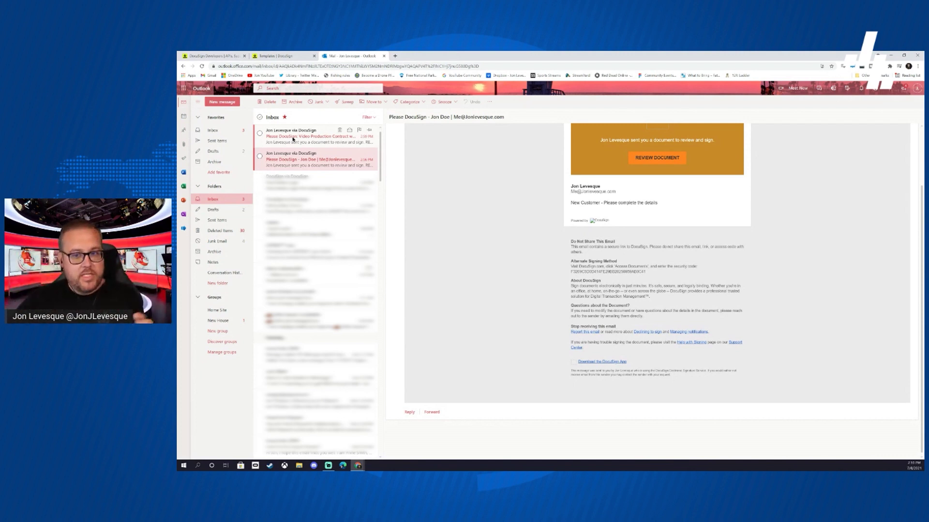
- Open the Video Production Contract signing email and launch its Review Document link in DocuSign
{"action": "left_click", "coordinate": [293, 138]}
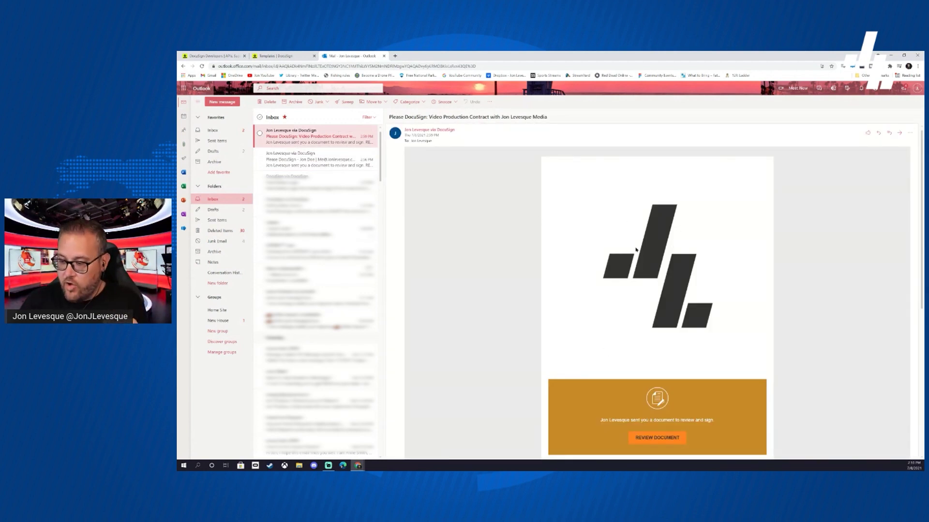
{"action": "scroll", "coordinate": [636, 249], "scroll_direction": "down", "scroll_amount": 3}
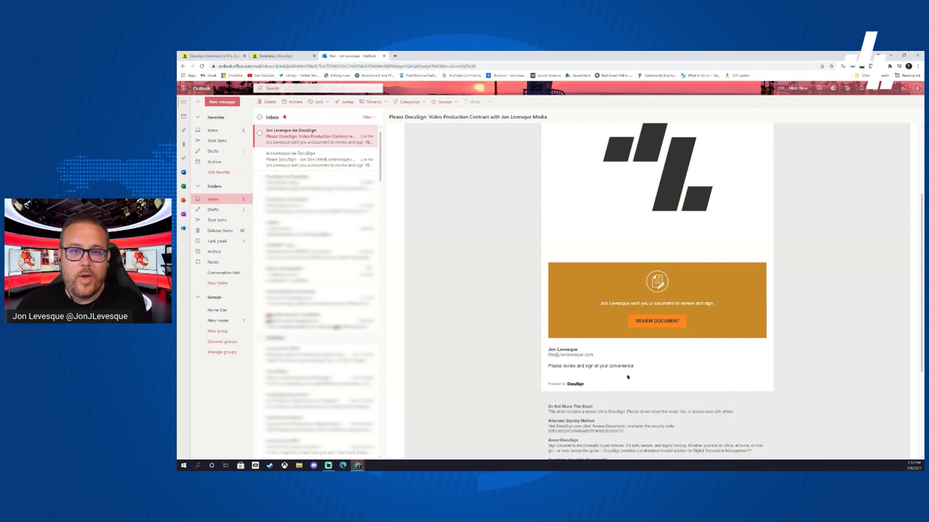
{"action": "left_click", "coordinate": [658, 323]}
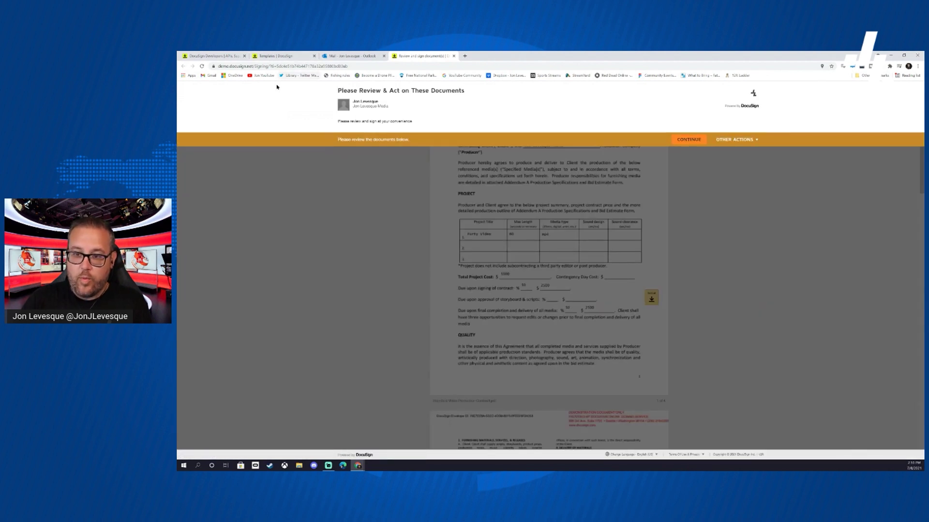
- Fill in the July agreement date, apply the saved initials, and place the client's signature
{"action": "left_click", "coordinate": [689, 140]}
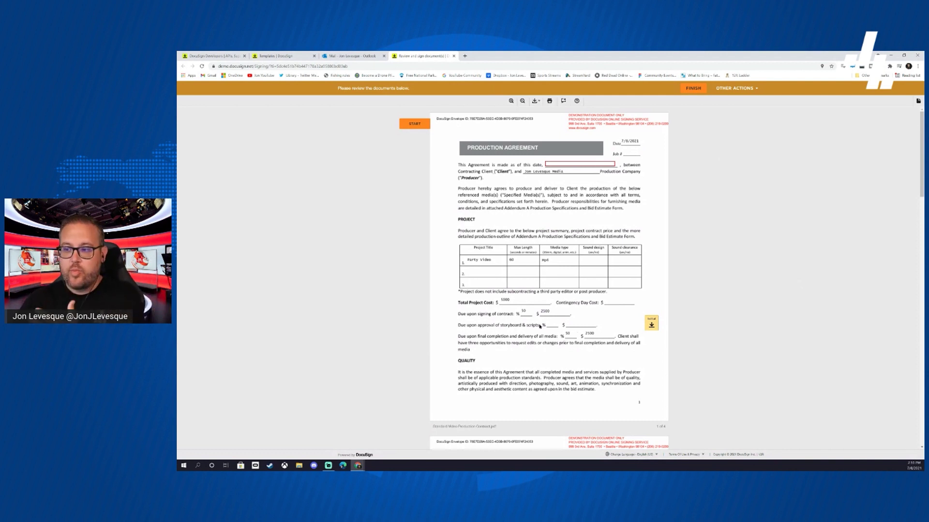
{"action": "left_click", "coordinate": [558, 164]}
{"action": "type", "text": "Jul"}
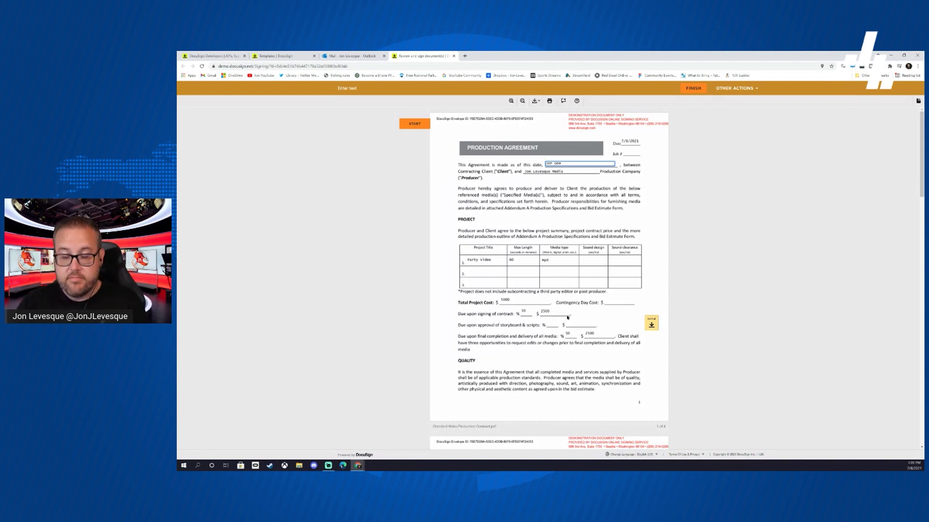
{"action": "left_click", "coordinate": [651, 323]}
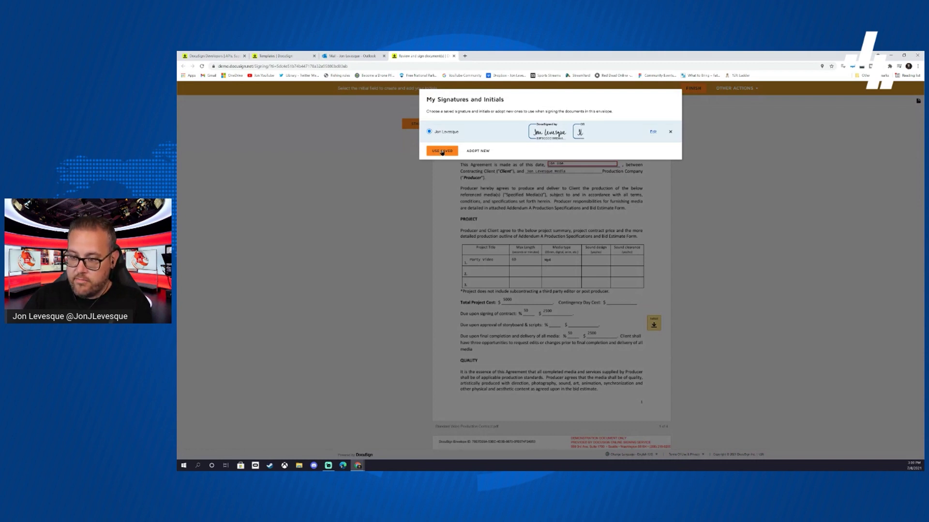
{"action": "left_click", "coordinate": [441, 151]}
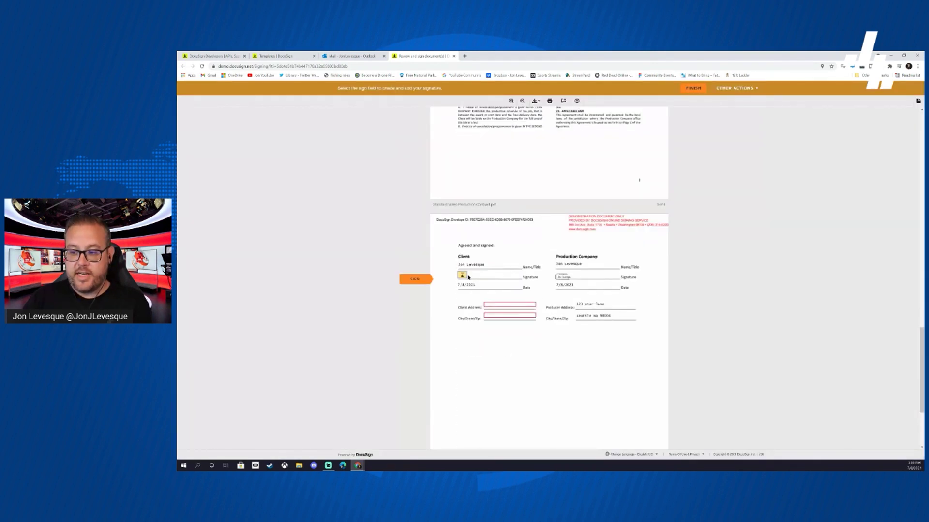
{"action": "left_click", "coordinate": [469, 278]}
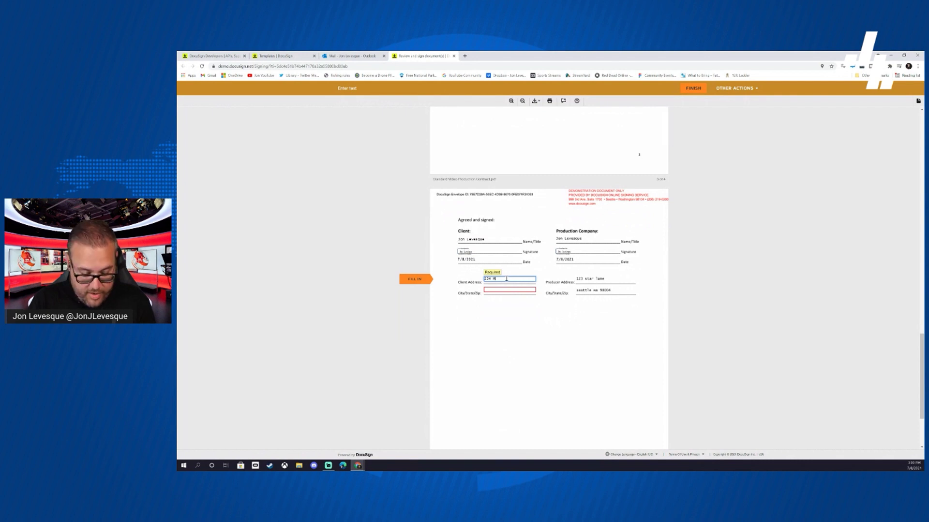
- Enter the client's street address and city/state/zip, then finish signing as the client
{"action": "key", "text": "Tab"}
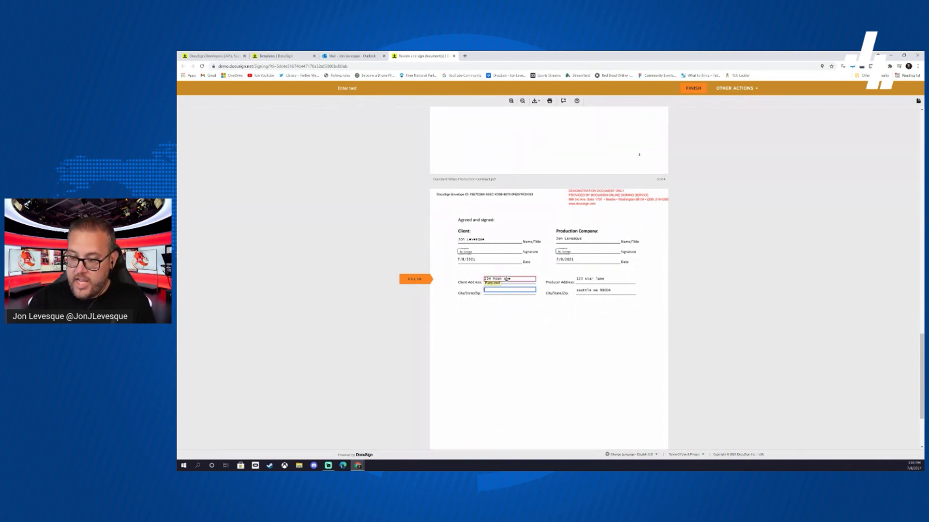
{"action": "type", "text": "seattle w"}
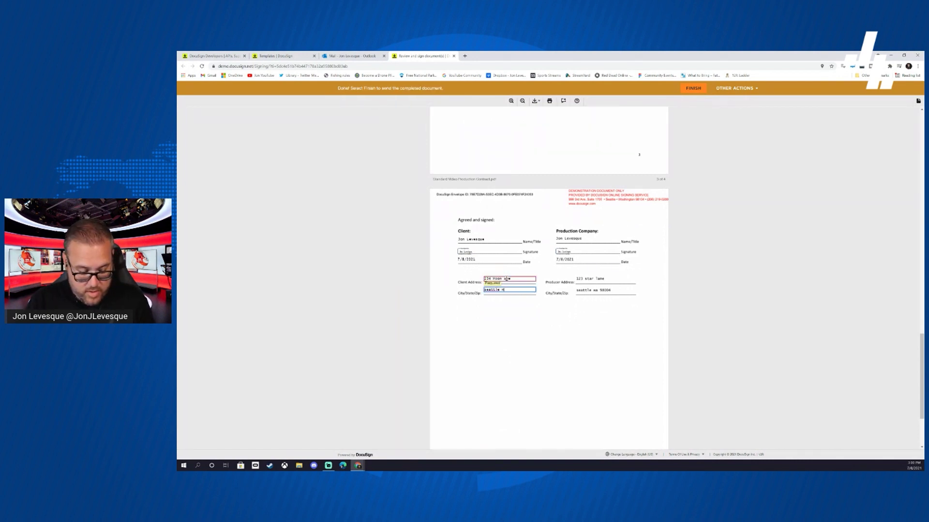
{"action": "key", "text": "BackSpace"}
{"action": "key", "text": "BackSpace"}
{"action": "key", "text": "BackSpace"}
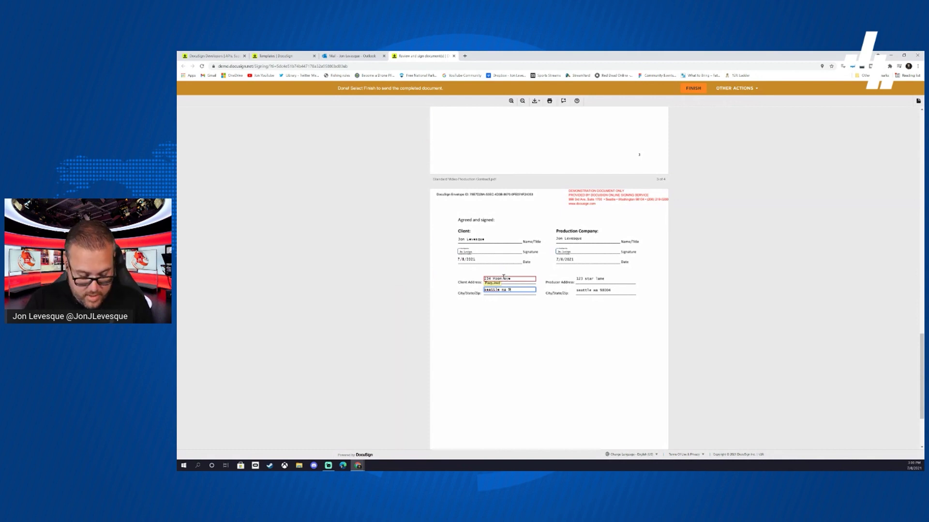
{"action": "type", "text": "8004"}
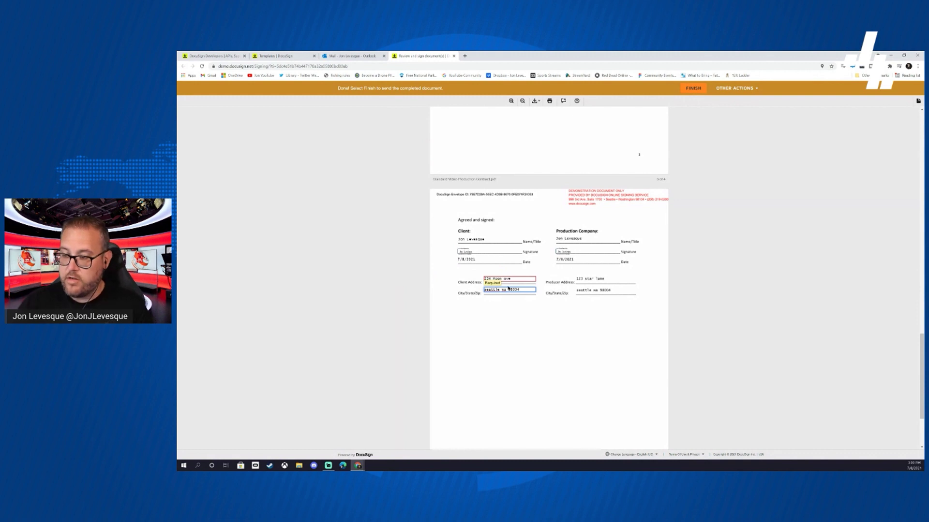
{"action": "left_click", "coordinate": [558, 339]}
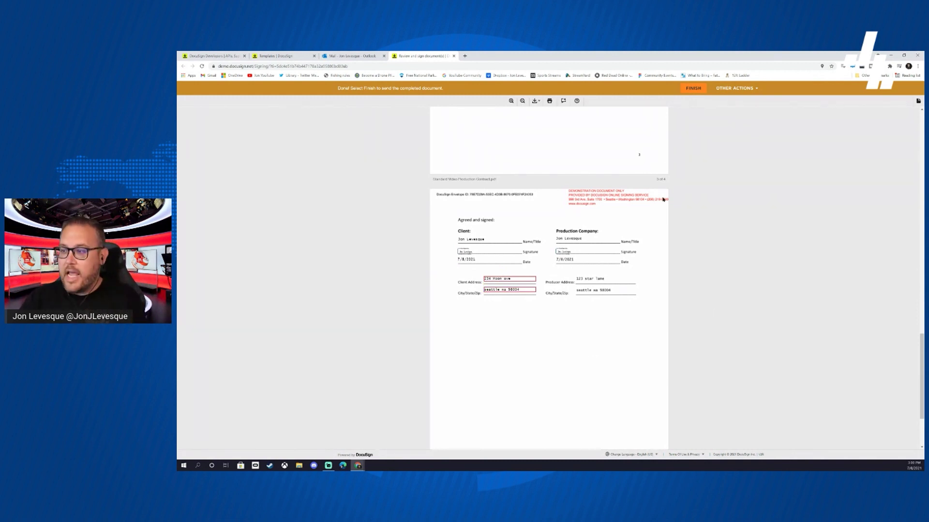
{"action": "left_click", "coordinate": [692, 89]}
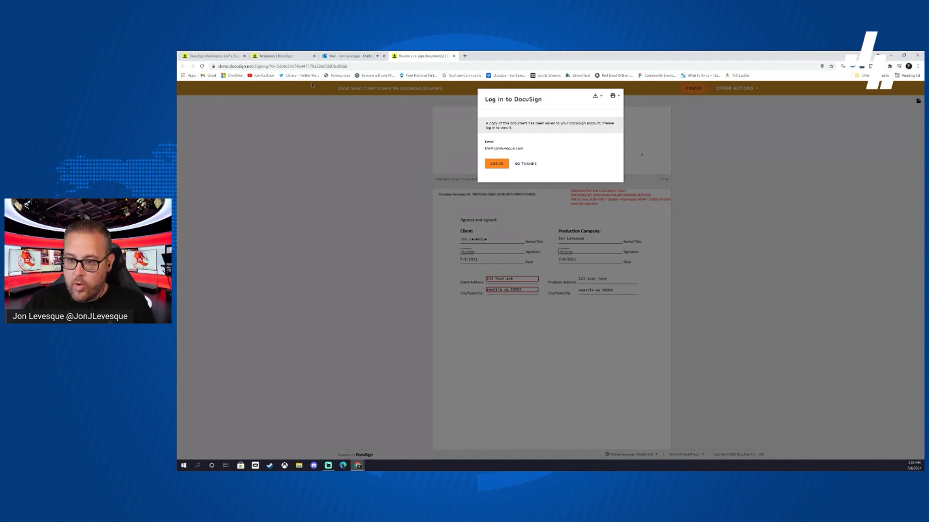
{"action": "left_click", "coordinate": [269, 55]}
- From the Completed email in Outlook, open the finished Production Agreement in DocuSign
{"action": "left_click", "coordinate": [349, 56]}
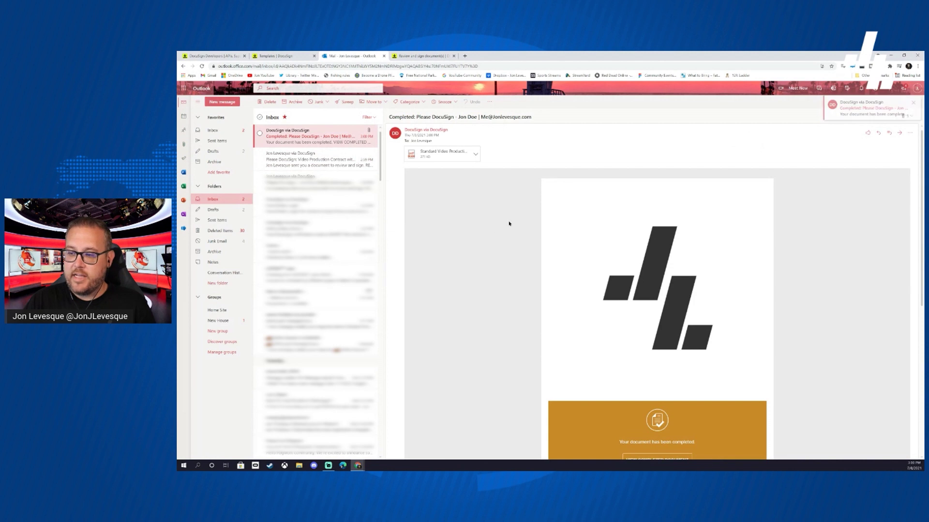
{"action": "scroll", "coordinate": [510, 223], "scroll_direction": "down", "scroll_amount": 3}
{"action": "left_click", "coordinate": [685, 291]}
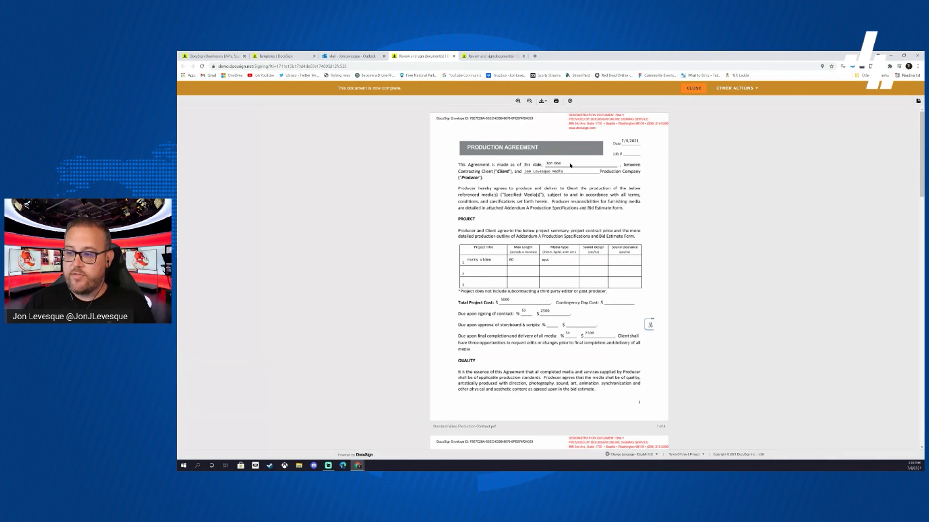
- Check the signer details, then review the page-4 block with both parties' signatures, 7/8/2021 dates and addresses
{"action": "mouse_move", "coordinate": [654, 324]}
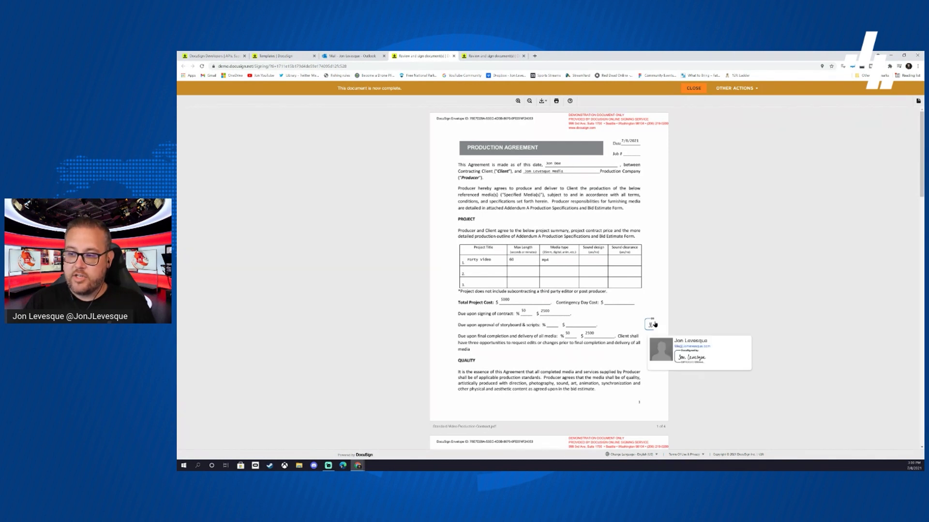
{"action": "scroll", "coordinate": [629, 295], "scroll_direction": "down", "scroll_amount": 12}
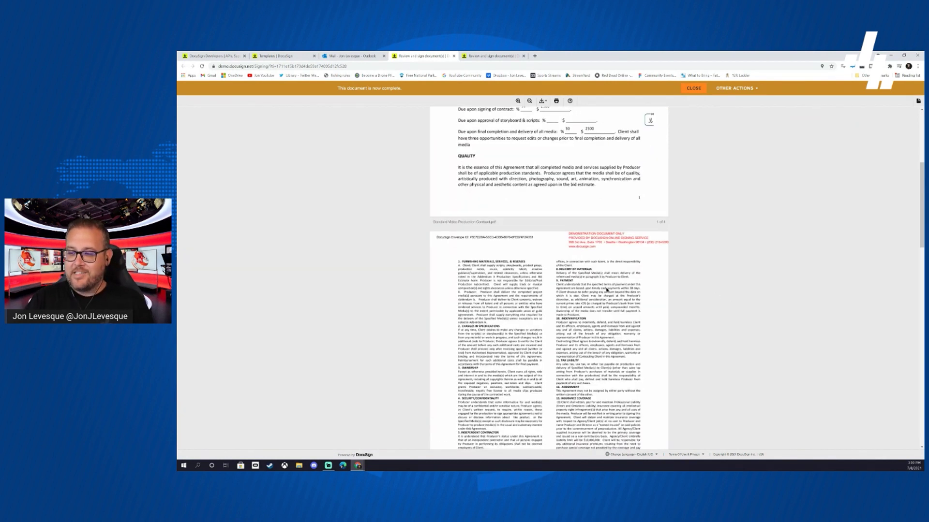
{"action": "scroll", "coordinate": [598, 298], "scroll_direction": "down", "scroll_amount": 5}
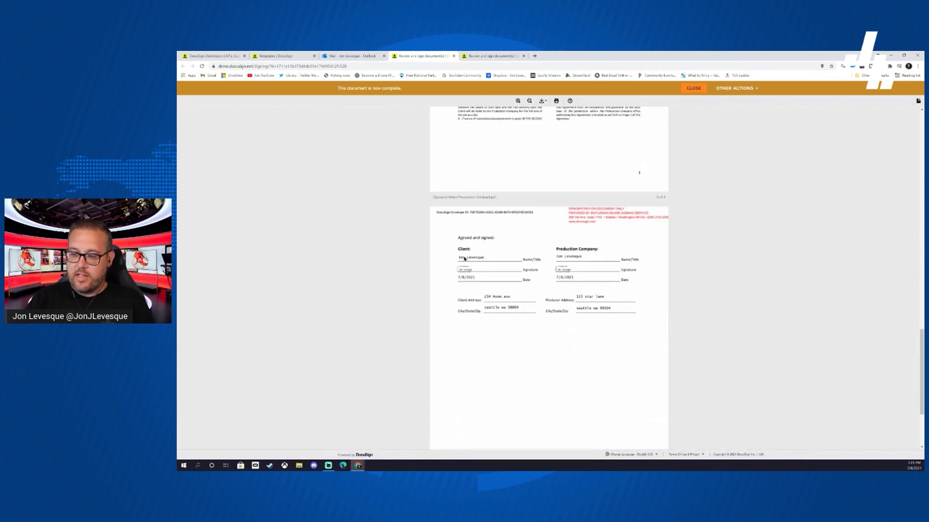